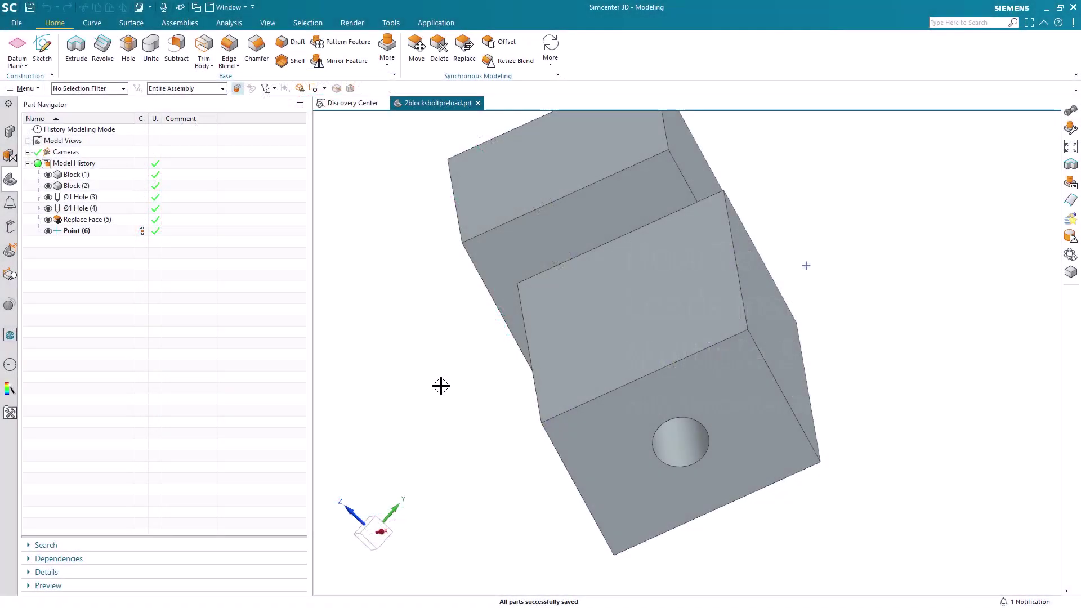
# Orbit the two-block model to view it from another angle.
pyautogui.moveTo(442, 384)
pyautogui.mouseDown(button='middle')
pyautogui.moveTo(403, 390)
pyautogui.moveTo(452, 381)
pyautogui.mouseUp(button='middle')
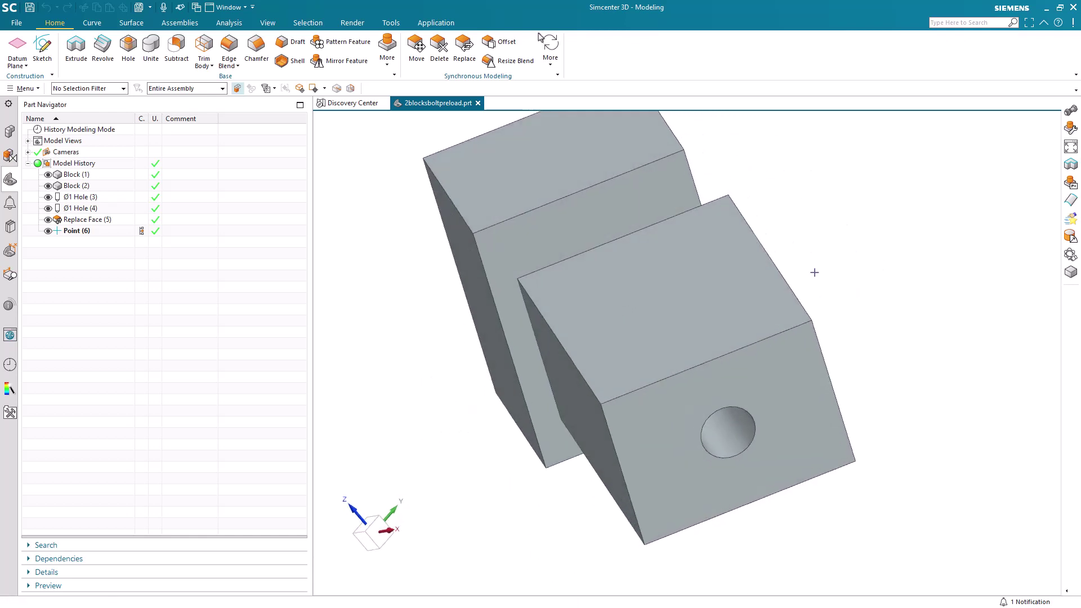
# In Pre/Post, create 2blocksboltpreload_fem2.fem and _sim2.sim without an idealized part.
pyautogui.click(439, 24)
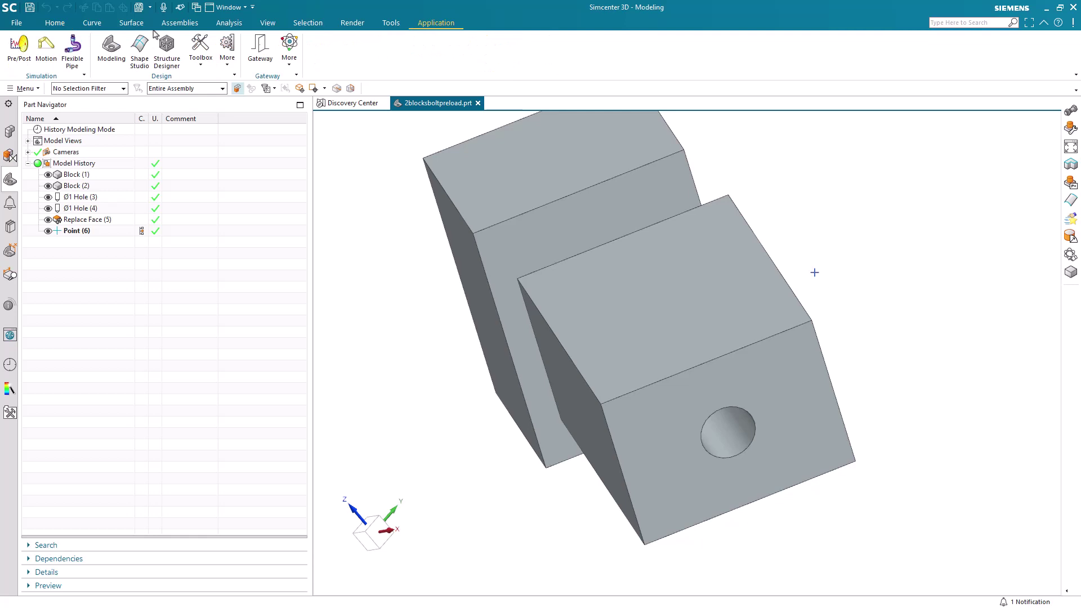
pyautogui.click(11, 56)
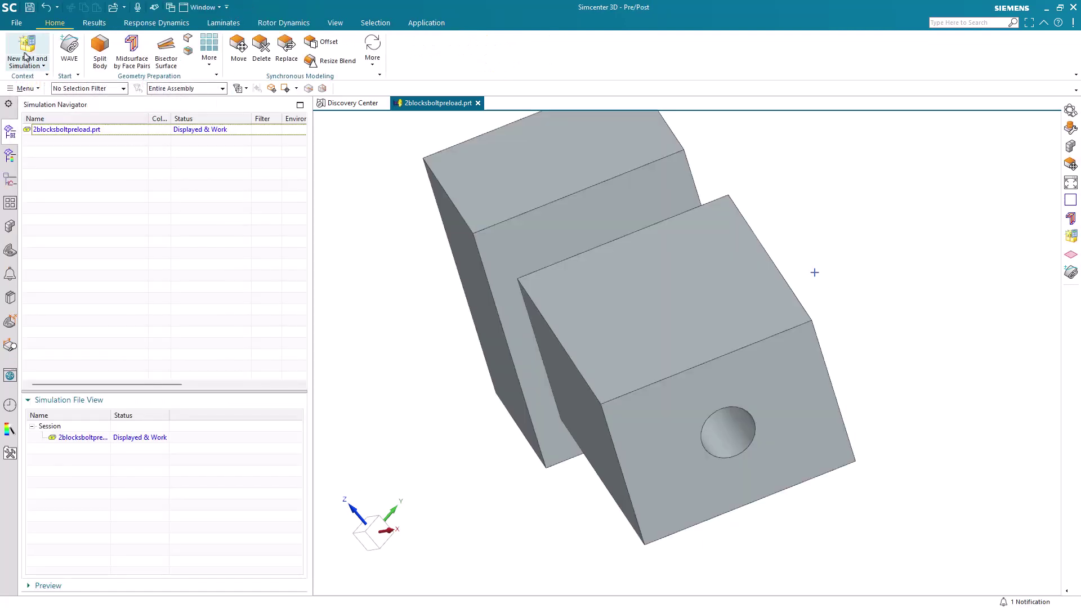
pyautogui.click(26, 54)
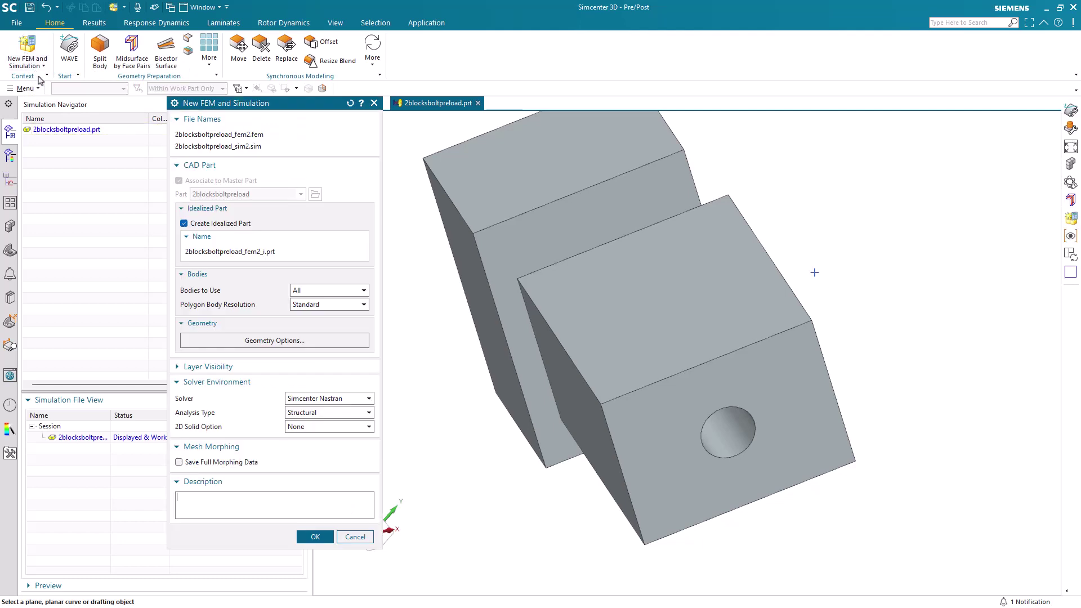
pyautogui.click(207, 224)
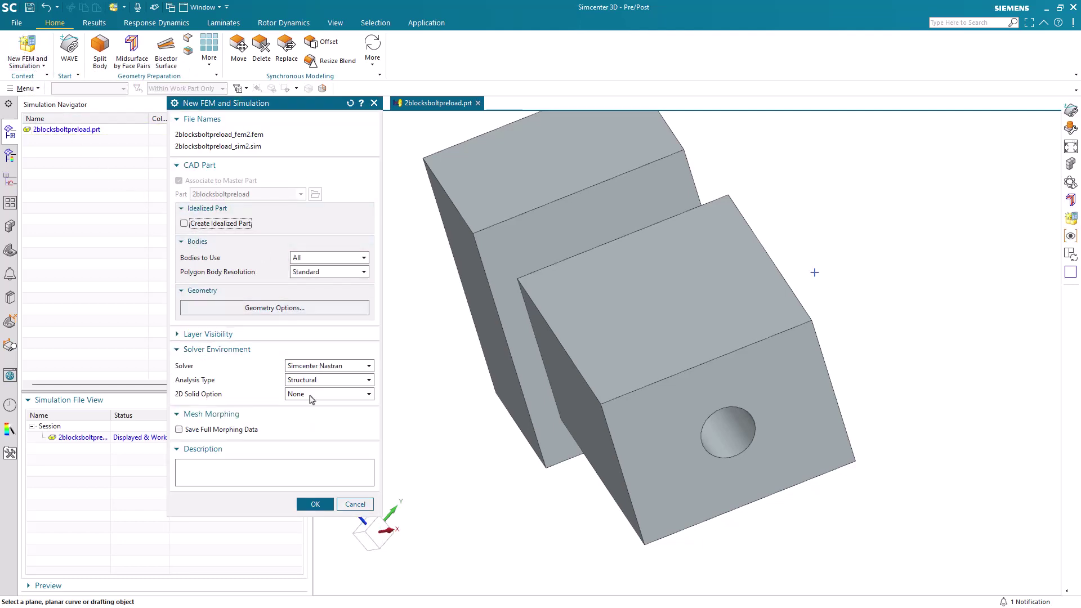
pyautogui.click(307, 503)
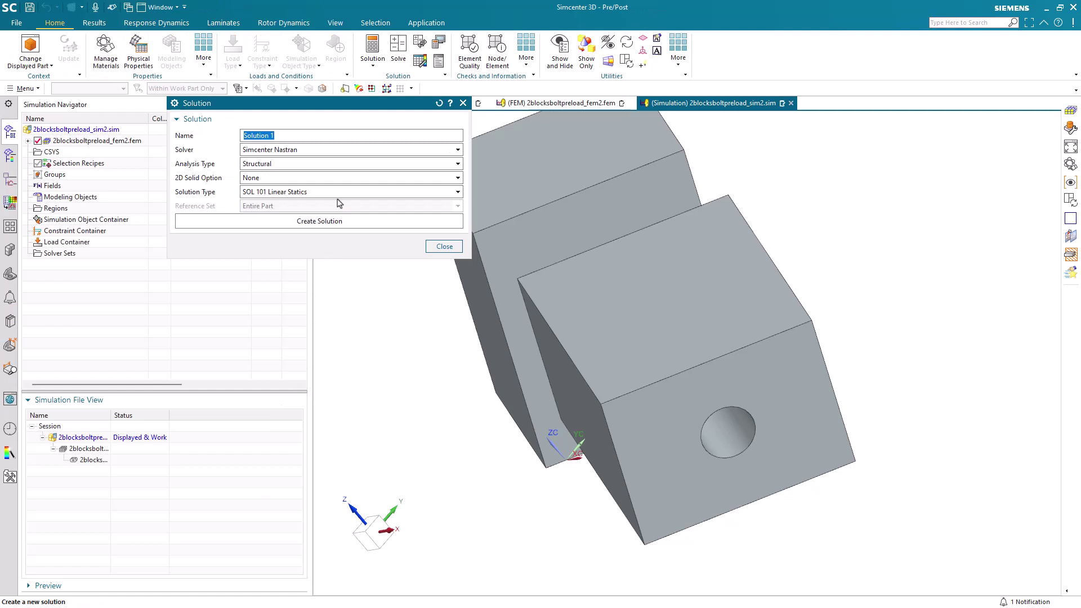
# Name the solution '401 with bolt preload' and set its type to SOL 401 Multi-Step Nonlinear.
pyautogui.write('401')
pyautogui.write('with bolt preload')
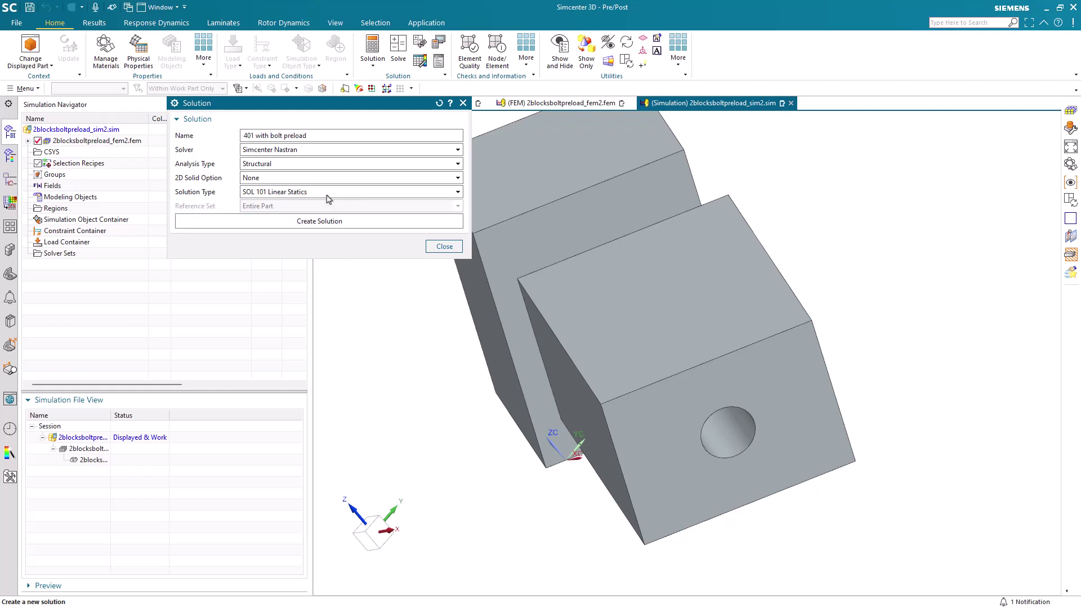
pyautogui.click(326, 195)
pyautogui.scroll(-2, 328, 281)
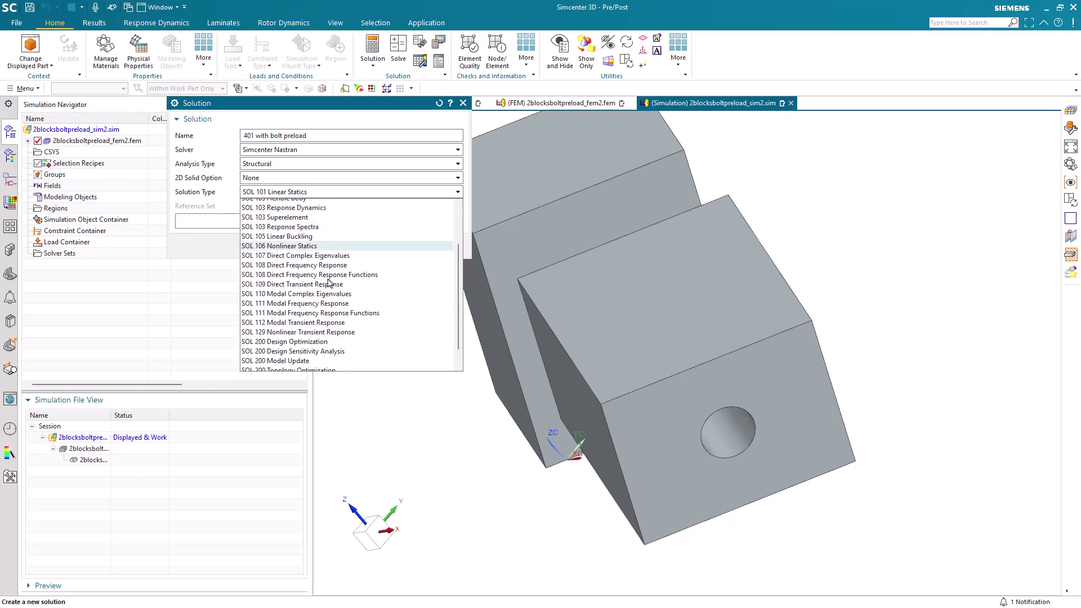
pyautogui.scroll(-1, 329, 283)
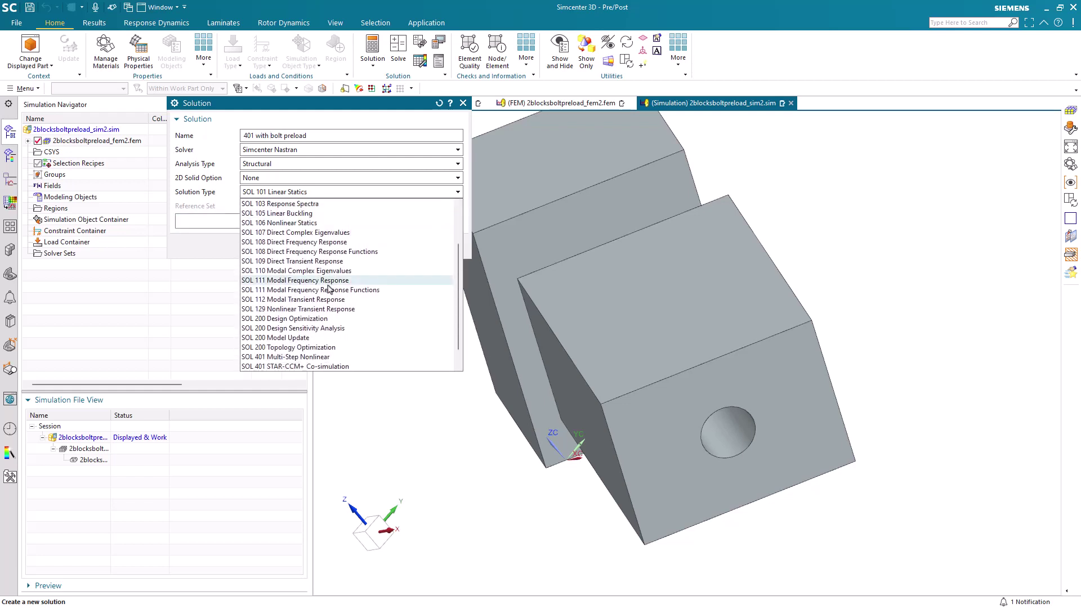
pyautogui.click(325, 357)
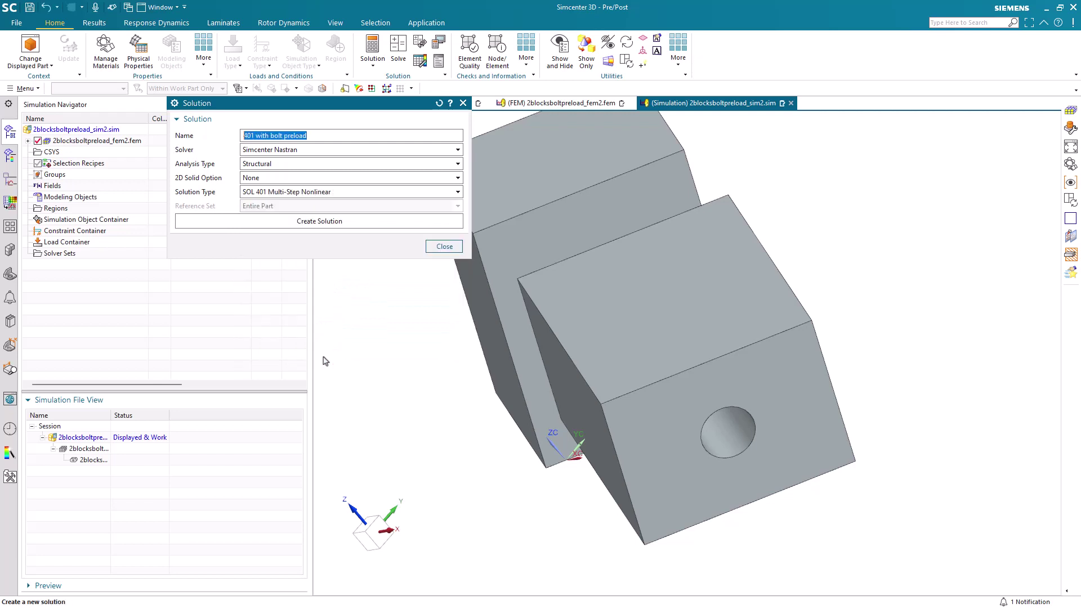
# Create the solution with large displacements (LGDISP) turned on in Bulk Data.
pyautogui.click(287, 220)
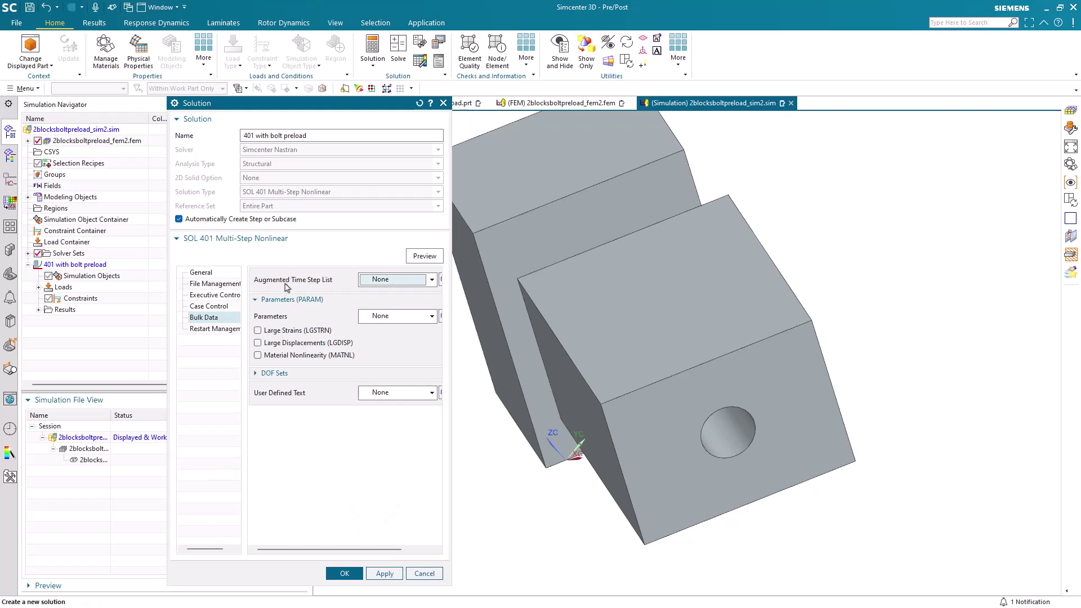
pyautogui.click(291, 343)
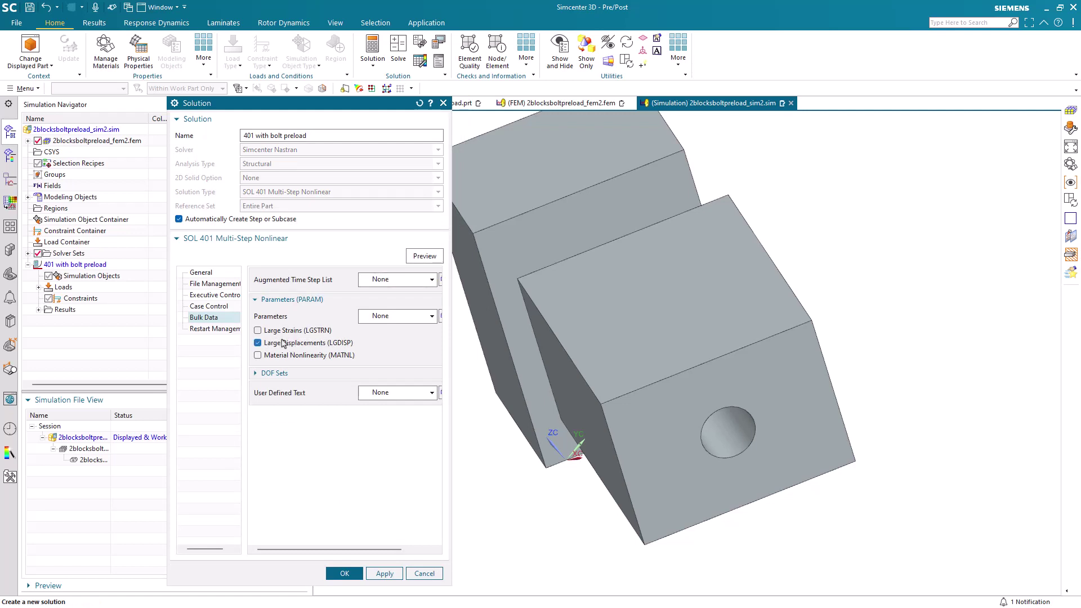
pyautogui.click(208, 306)
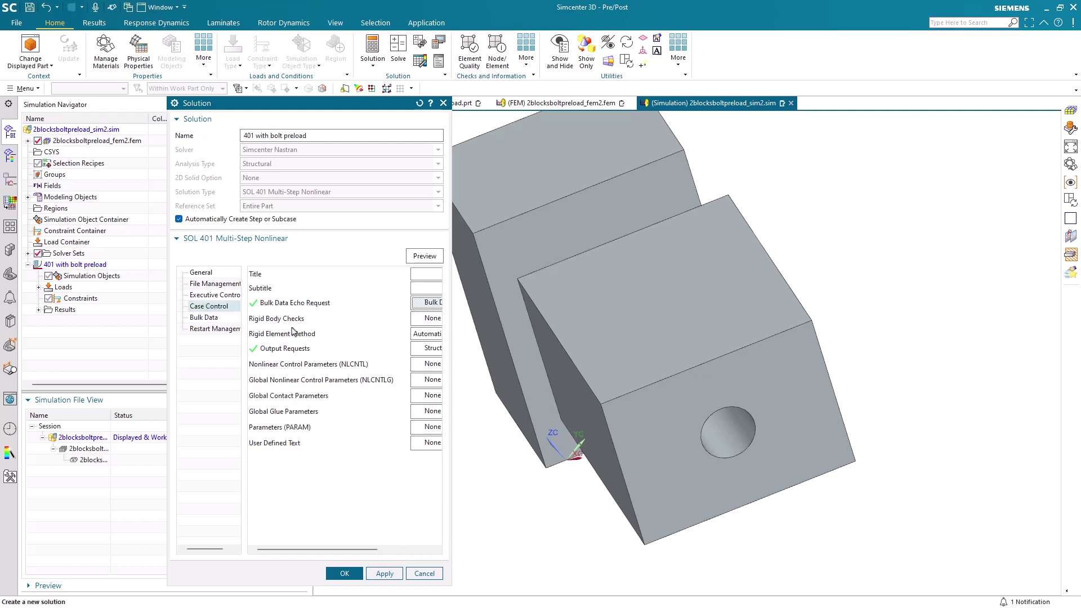
pyautogui.moveTo(451, 362); pyautogui.dragTo(570, 372)
# Filter Structural Output Requests to SOL 401 and enable bolt, contact, glue and grid point force results.
pyautogui.click(528, 347)
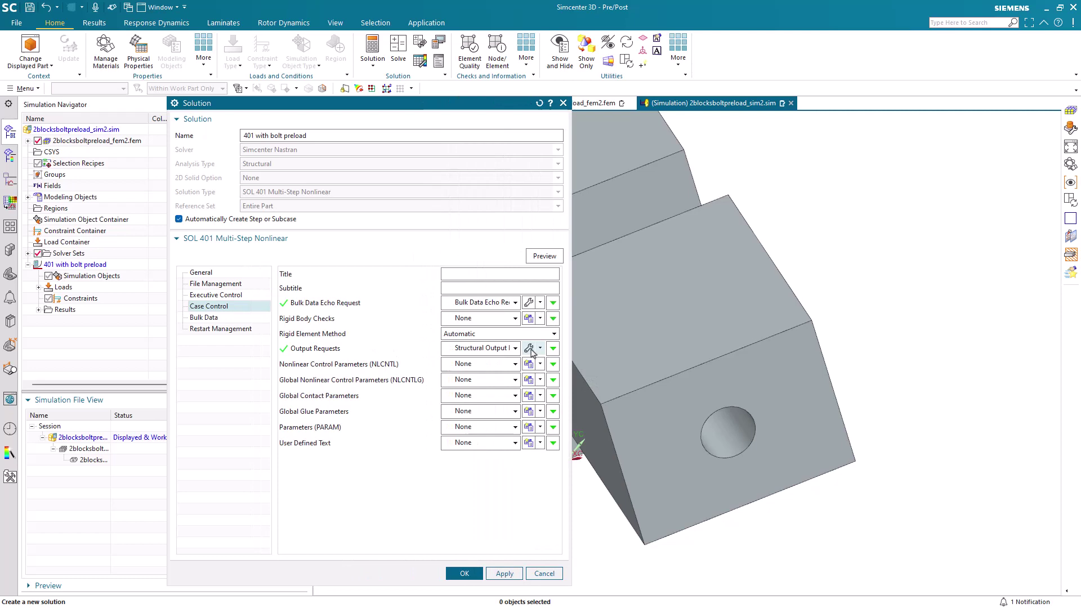
pyautogui.click(332, 250)
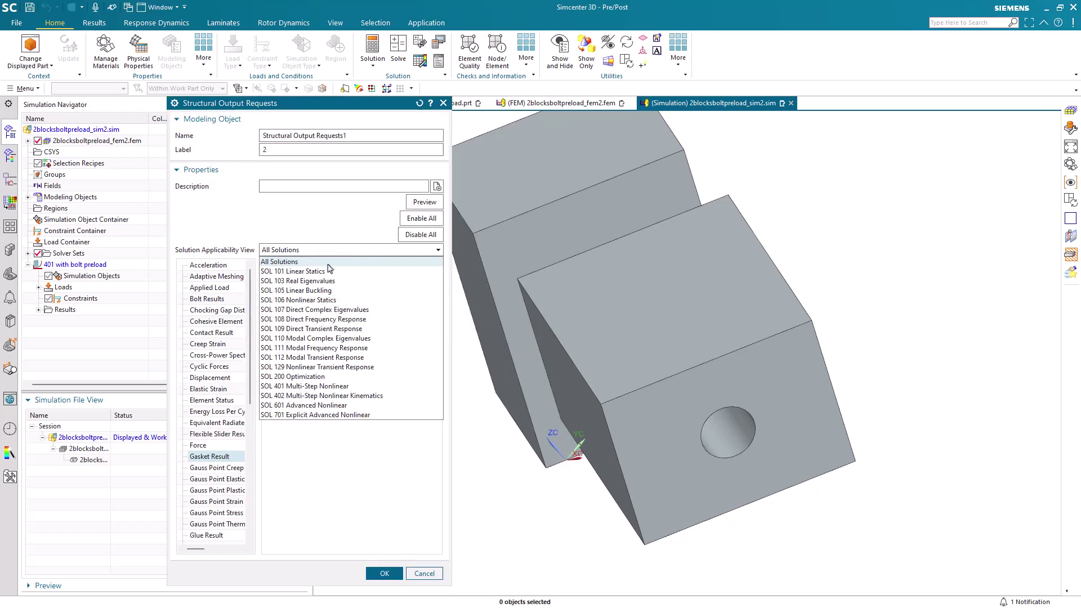
pyautogui.click(304, 386)
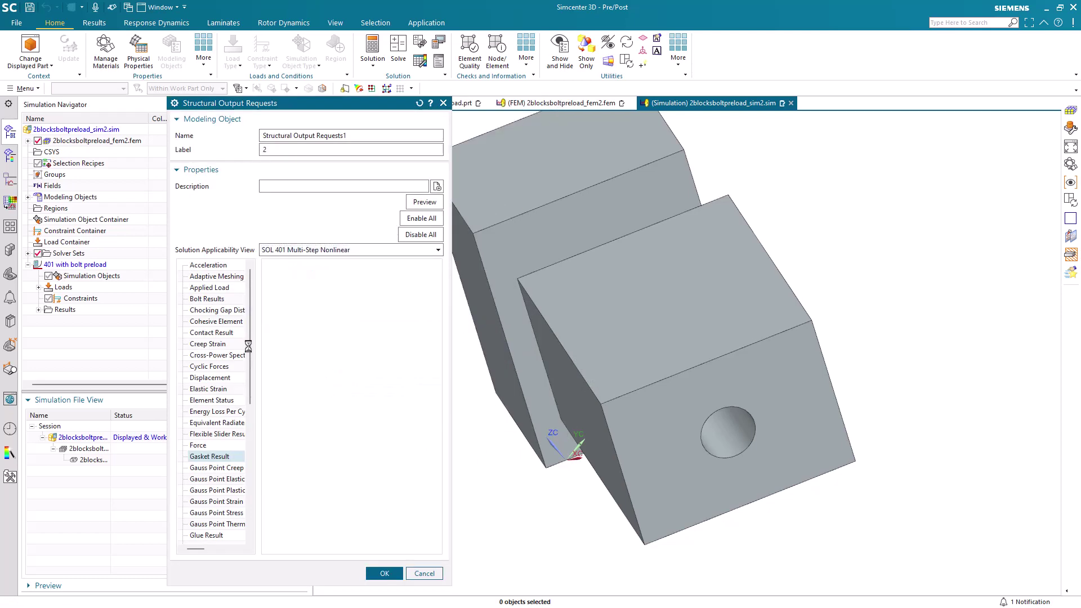
pyautogui.click(206, 299)
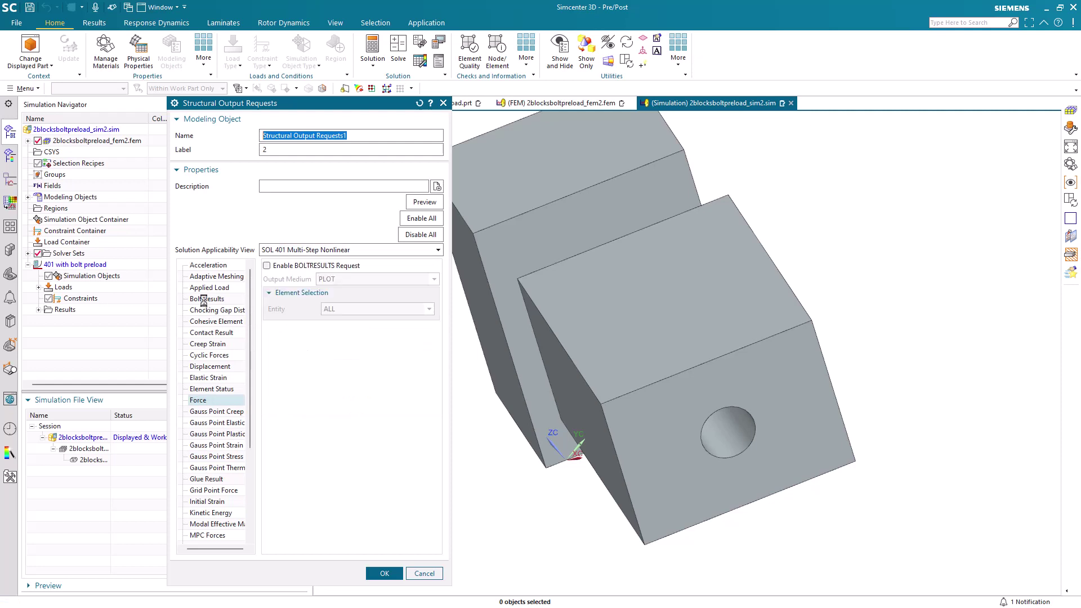
pyautogui.click(267, 265)
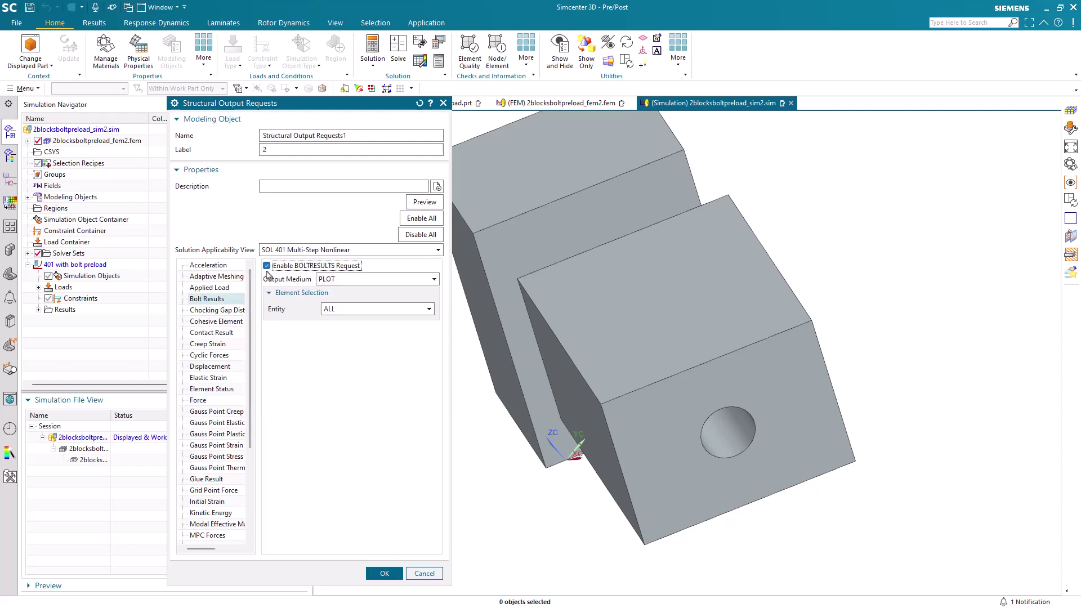
pyautogui.click(222, 333)
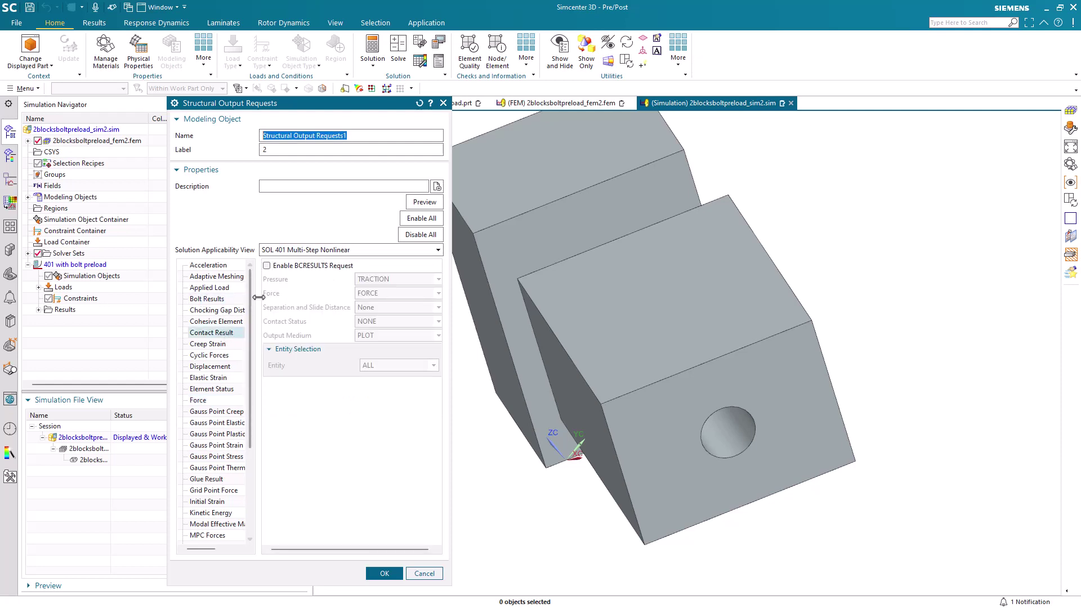
pyautogui.click(267, 266)
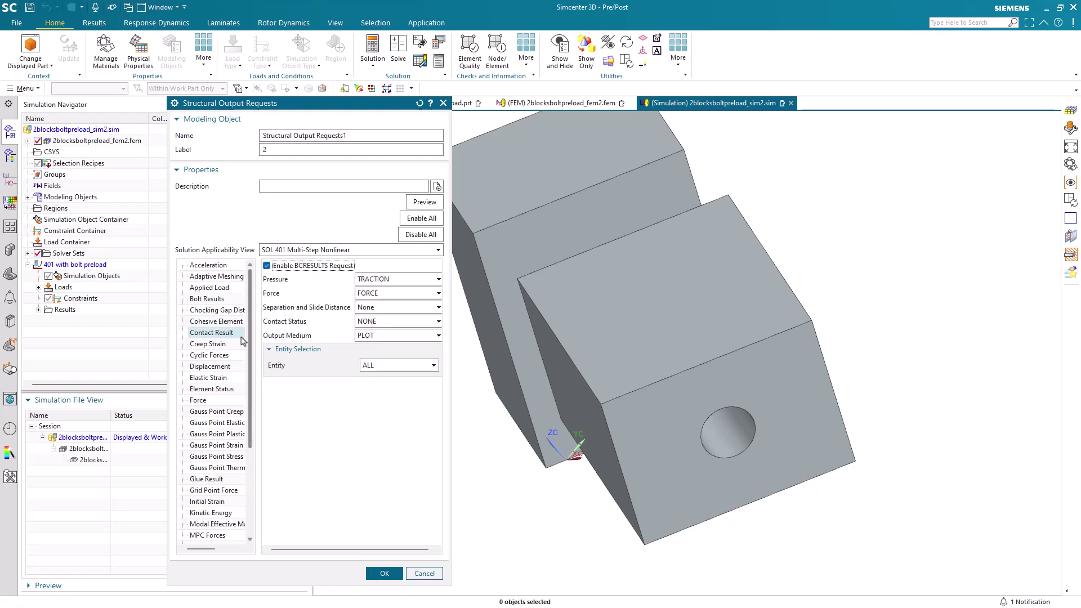
pyautogui.click(217, 479)
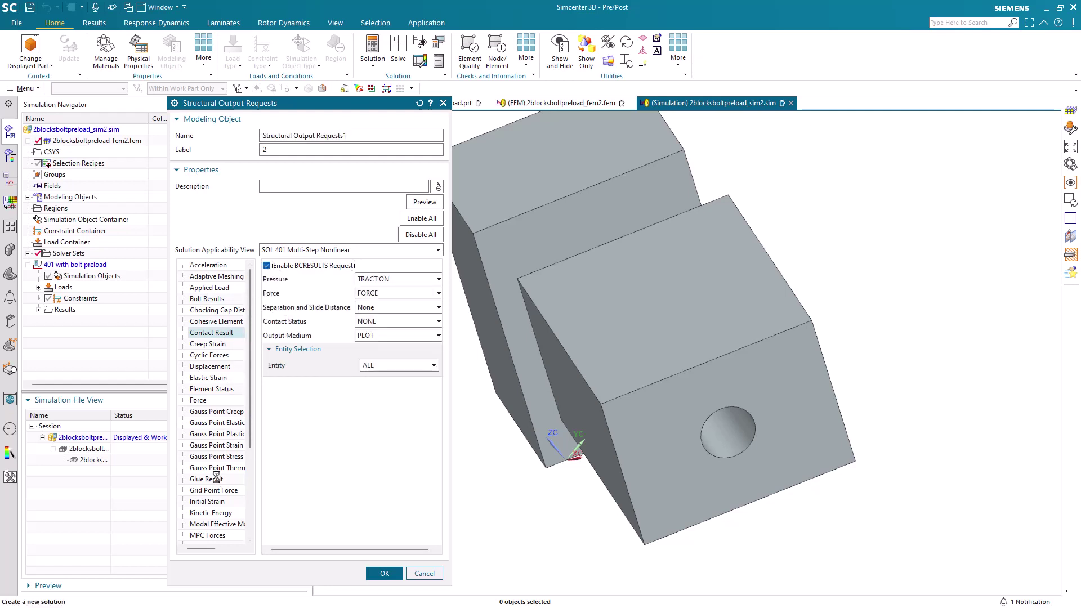
pyautogui.click(267, 265)
pyautogui.scroll(-1, 225, 467)
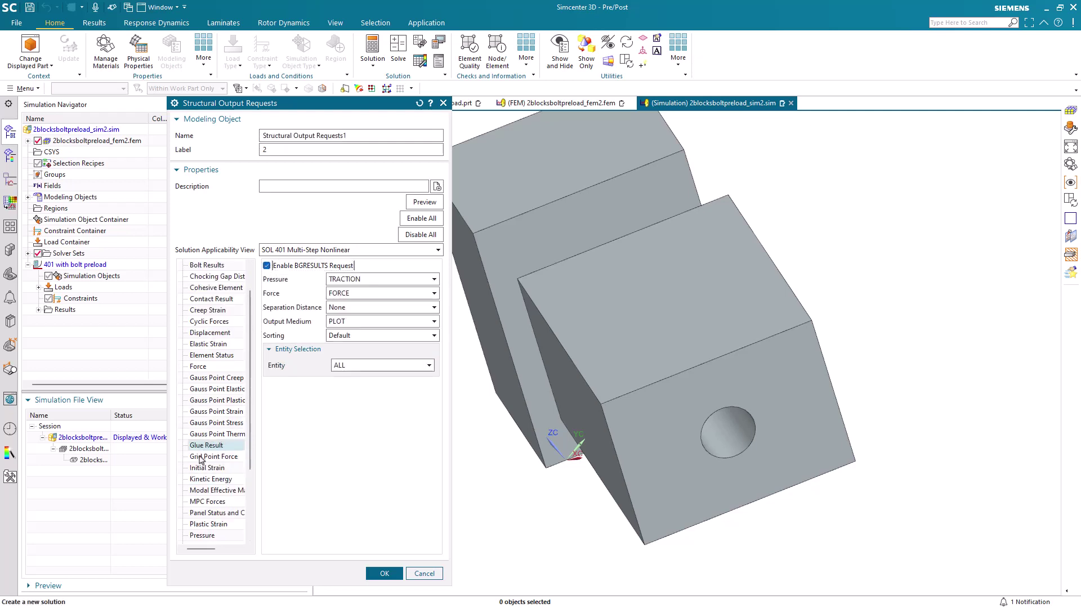
pyautogui.click(209, 456)
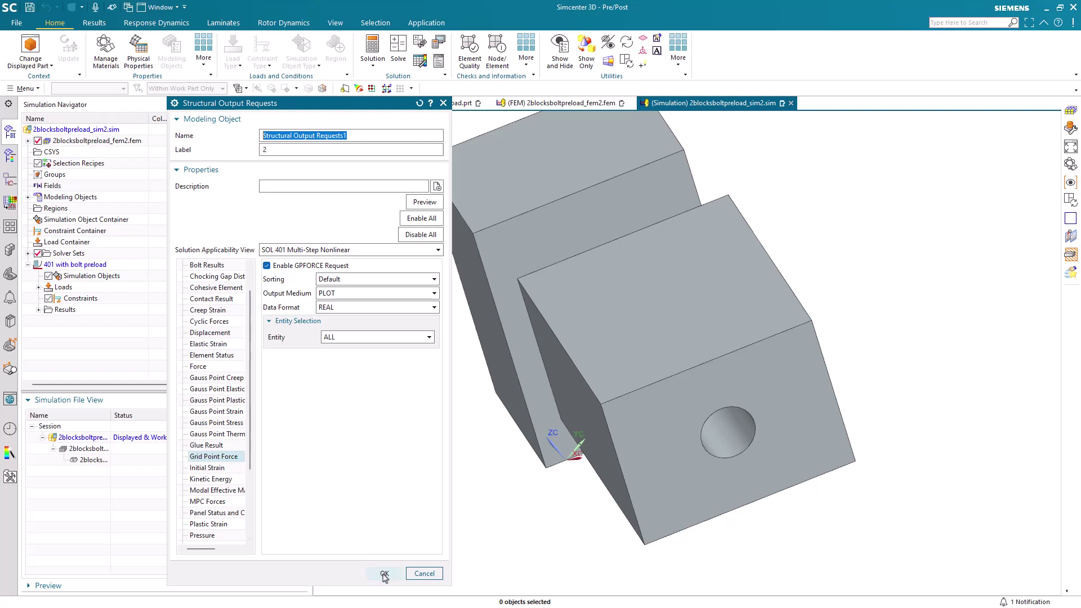
pyautogui.click(383, 573)
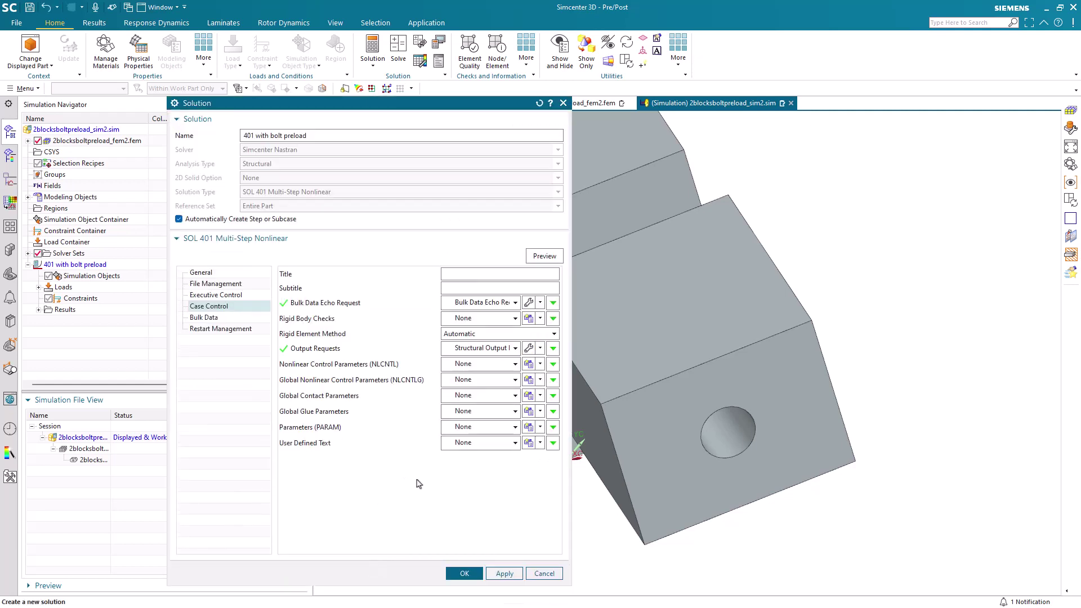
# Add a Subcase - Preload 1 step to the solution and return to 2blocksboltpreload_sim2.sim.
pyautogui.click(464, 573)
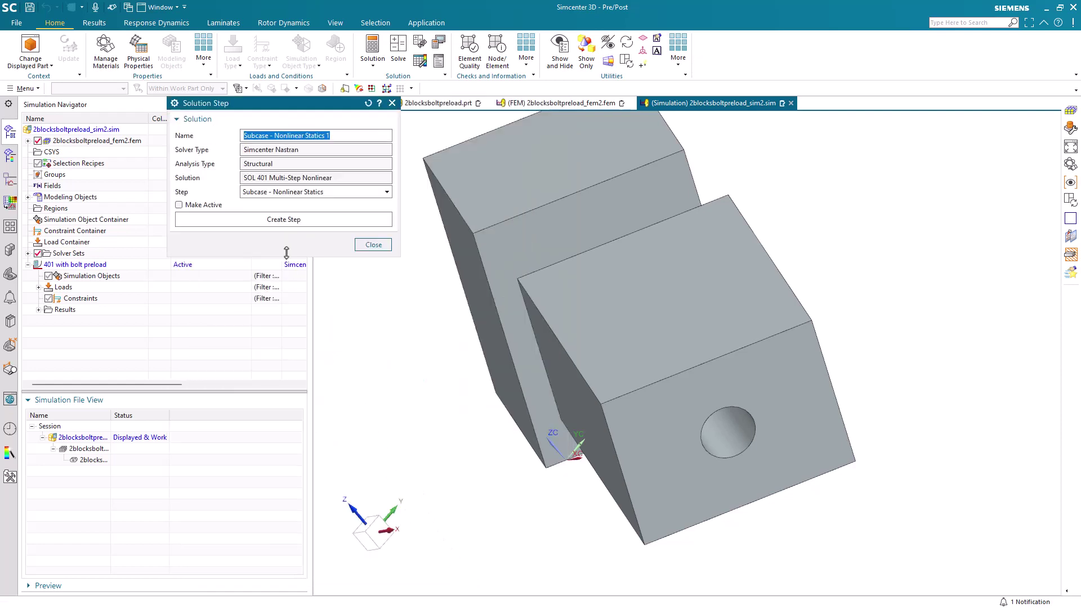
pyautogui.click(281, 194)
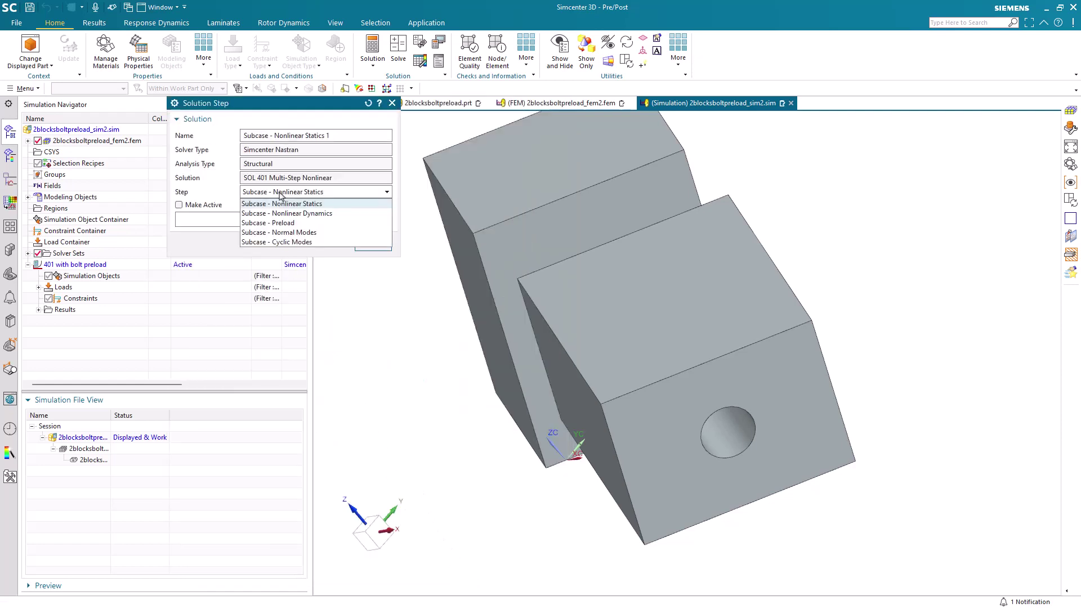
pyautogui.click(275, 223)
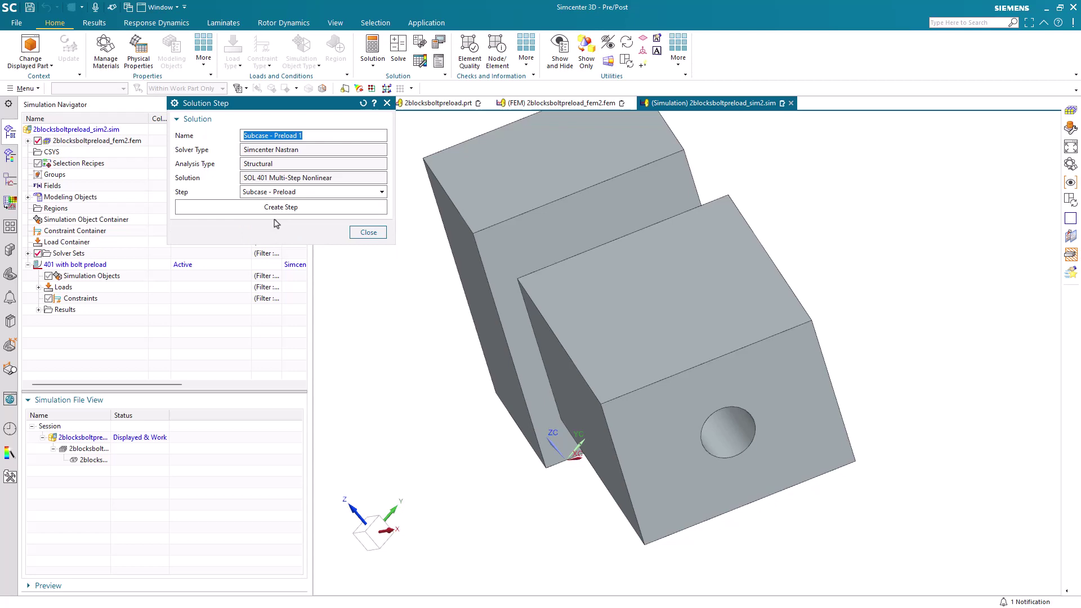
pyautogui.click(276, 207)
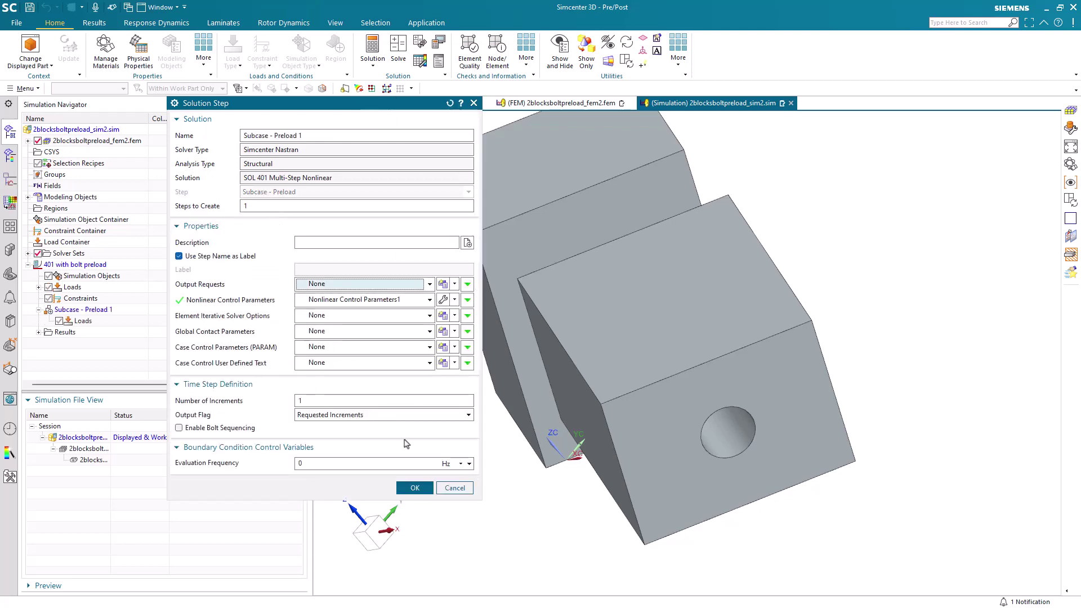
pyautogui.click(414, 487)
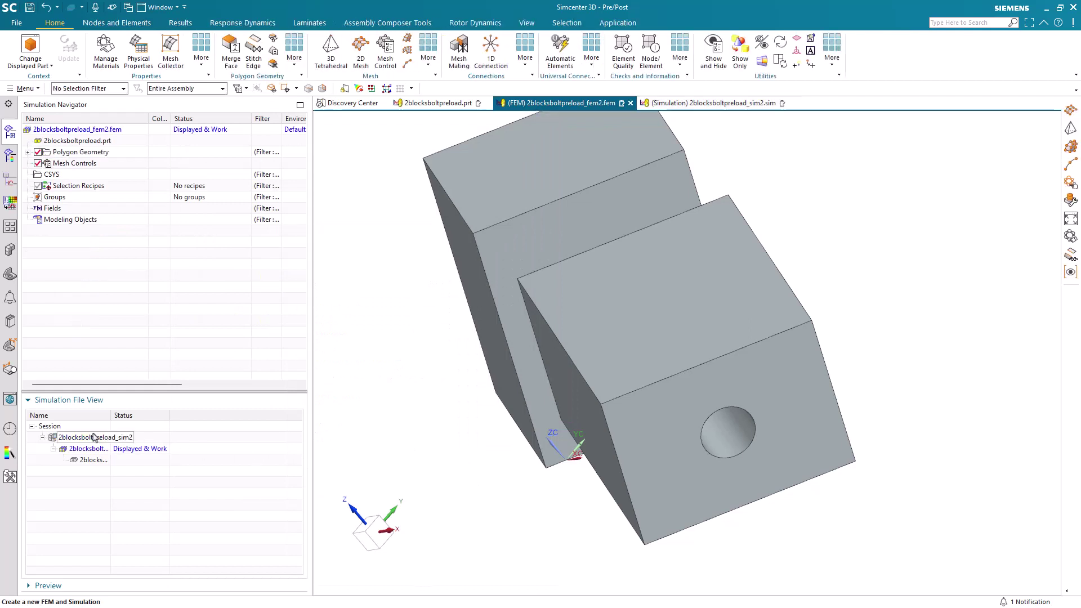
pyautogui.click(678, 104)
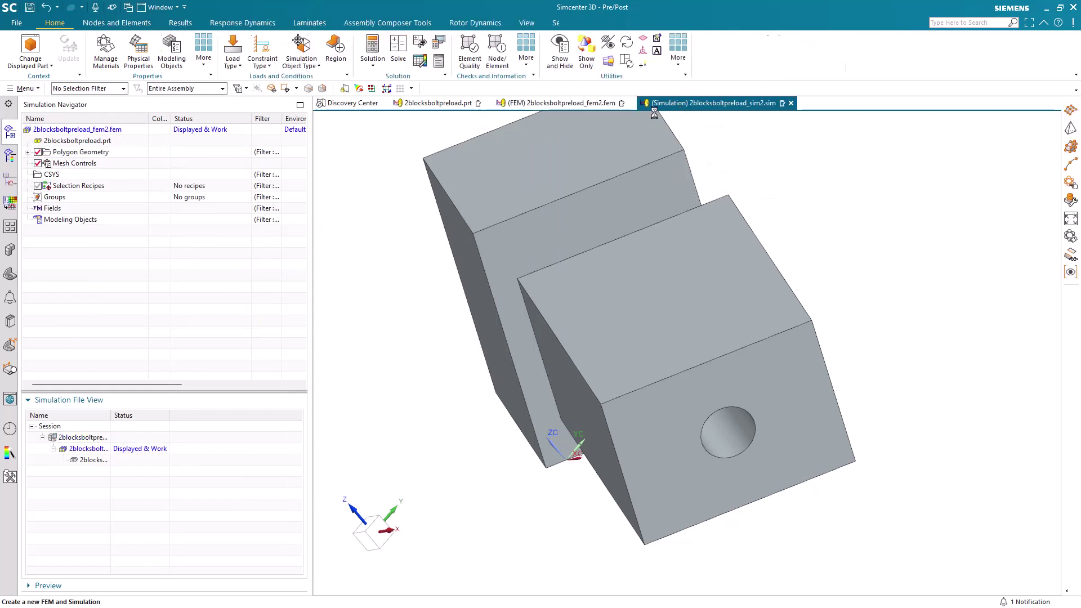
# Add a Nonlinear Statics subcase to '401 with bolt preload', dependent on the preload, ending at 5 s.
pyautogui.rightClick(87, 268)
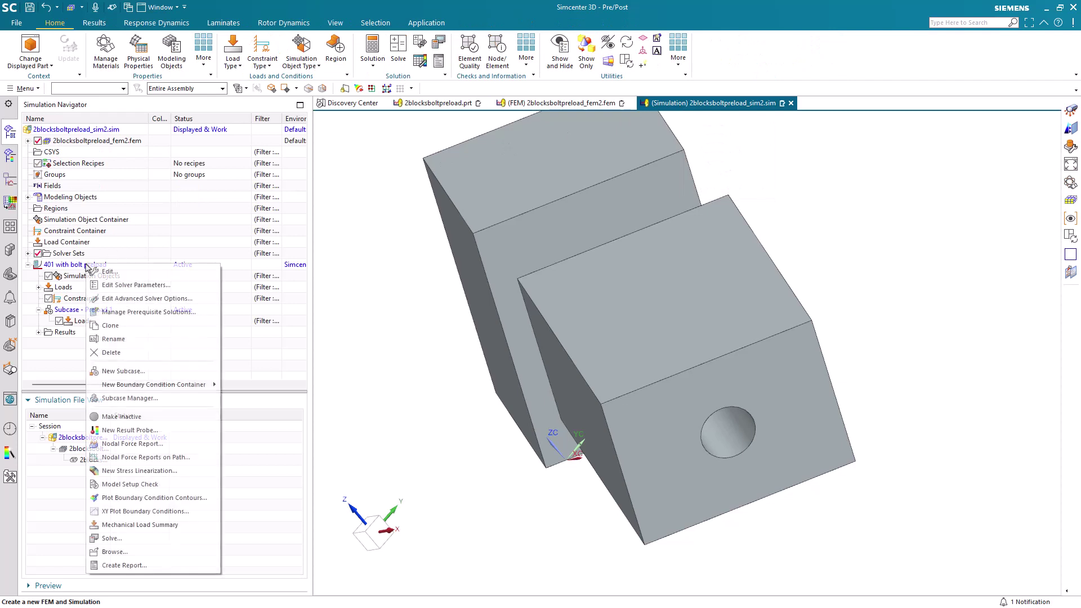
pyautogui.click(137, 371)
pyautogui.click(297, 192)
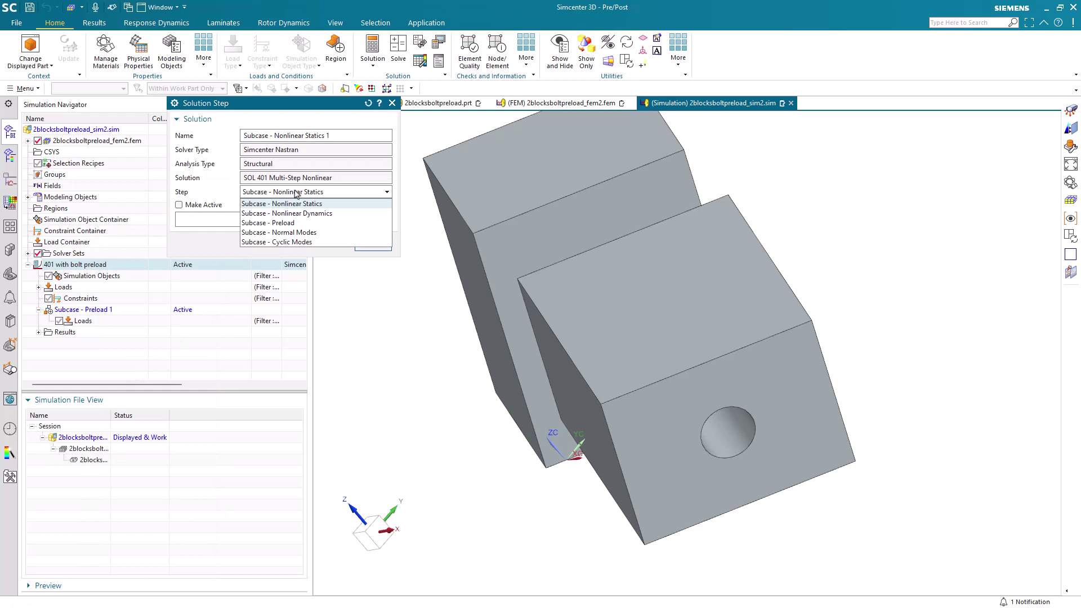
pyautogui.click(297, 192)
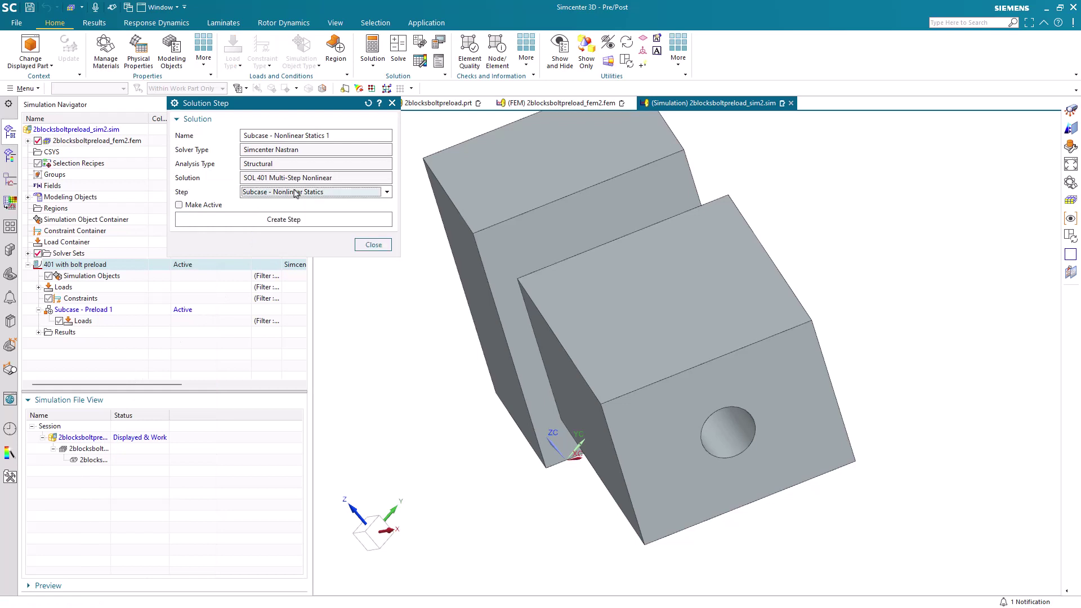
pyautogui.click(276, 220)
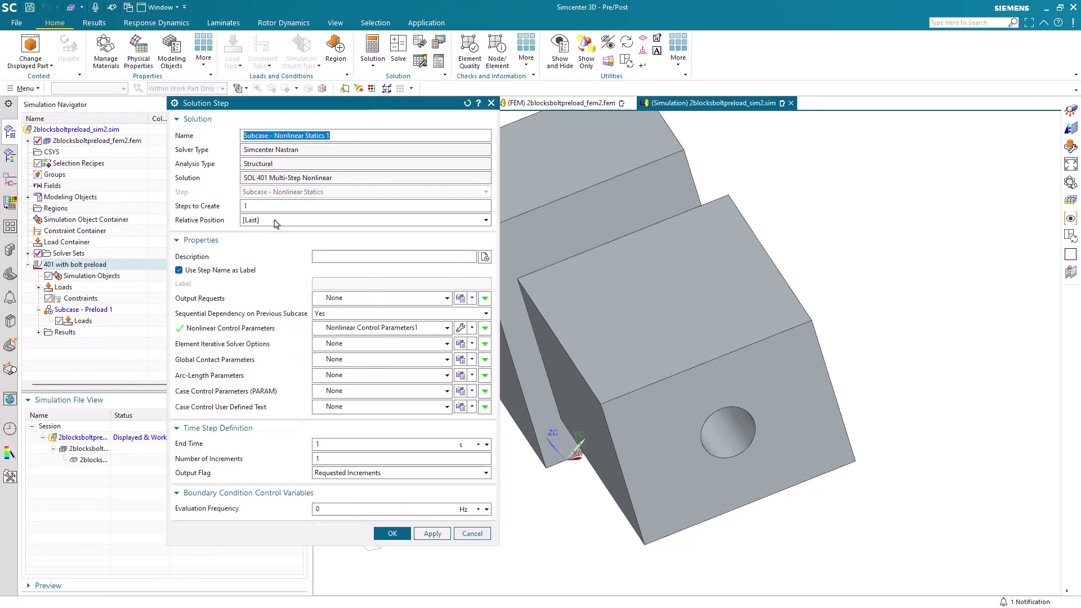
pyautogui.click(349, 313)
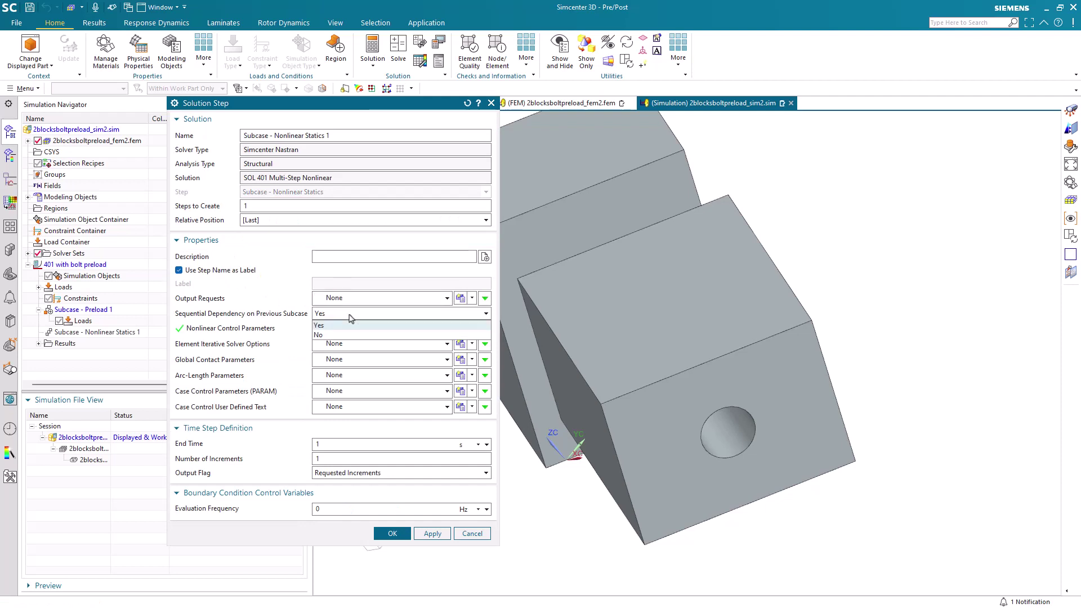
pyautogui.click(351, 317)
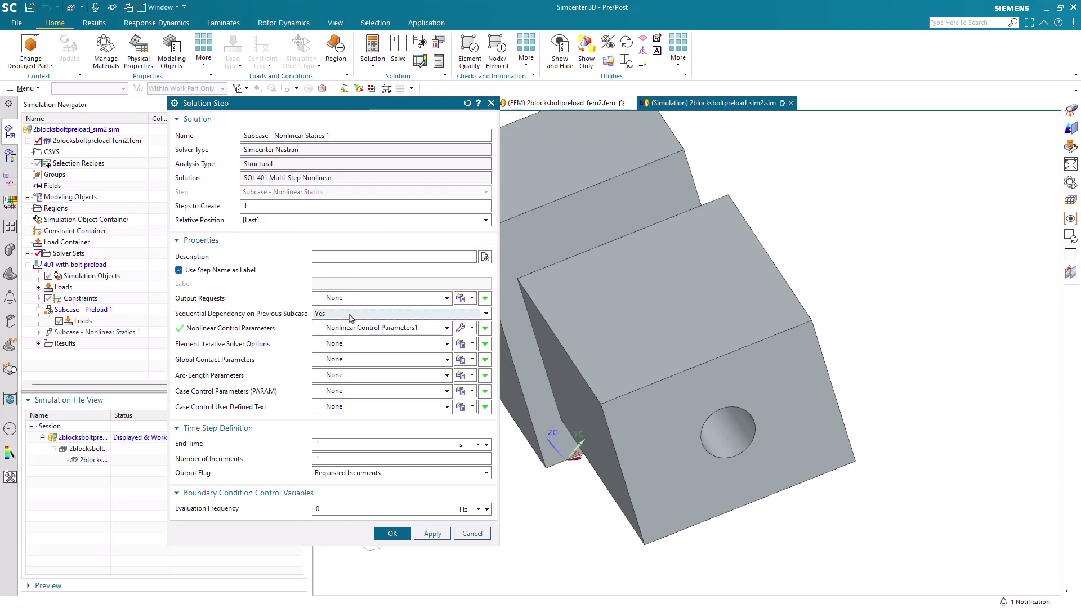
pyautogui.doubleClick(331, 444)
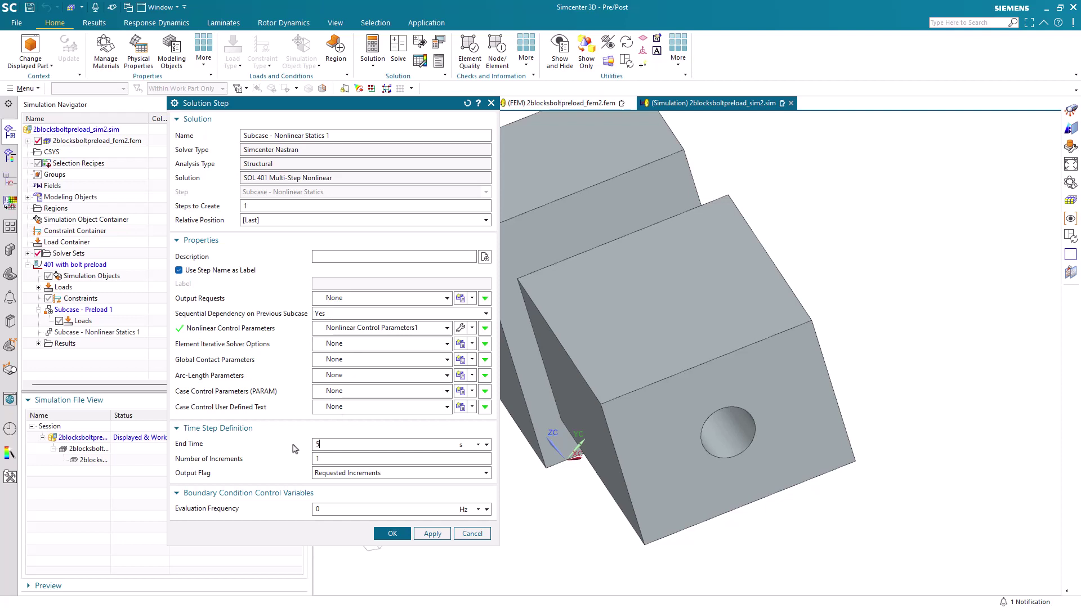
pyautogui.write('5')
pyautogui.click(393, 535)
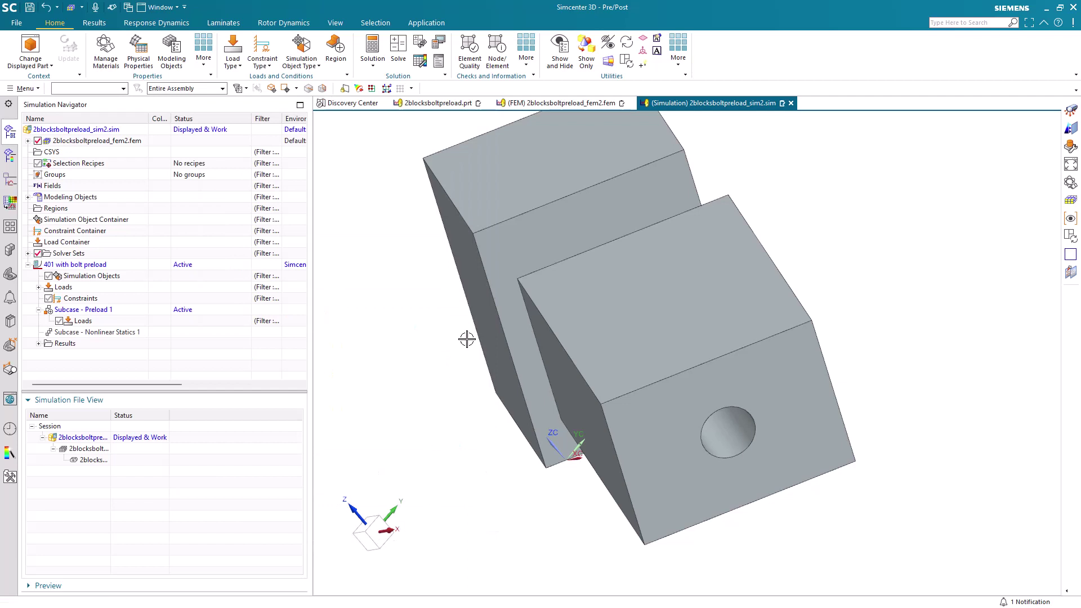
# In the FEM file, mesh both blocks with CTETRA(10) 3D tetrahedral elements.
pyautogui.click(546, 103)
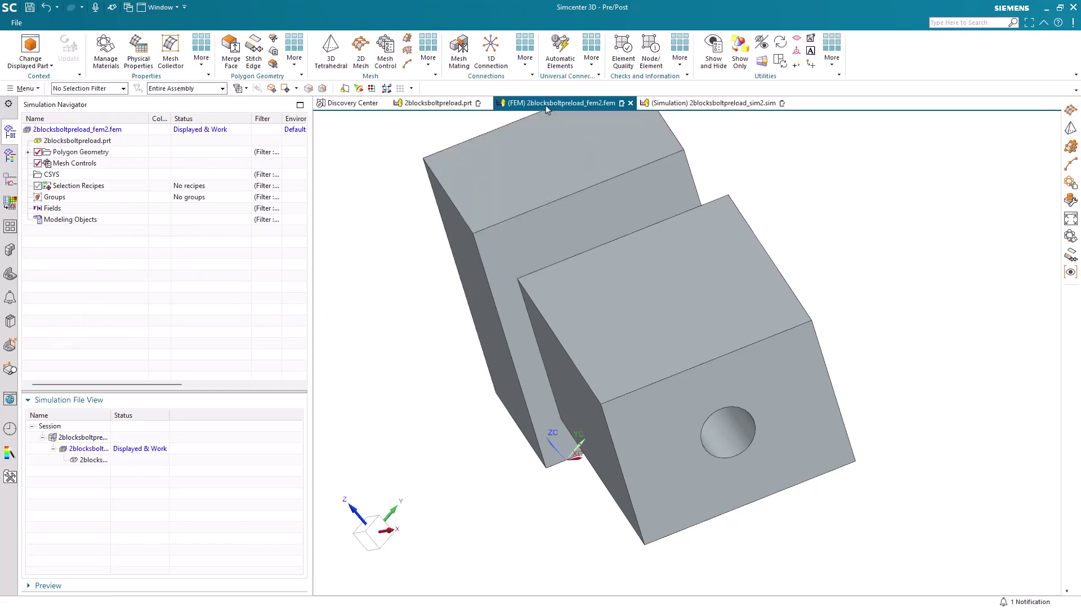
pyautogui.click(331, 51)
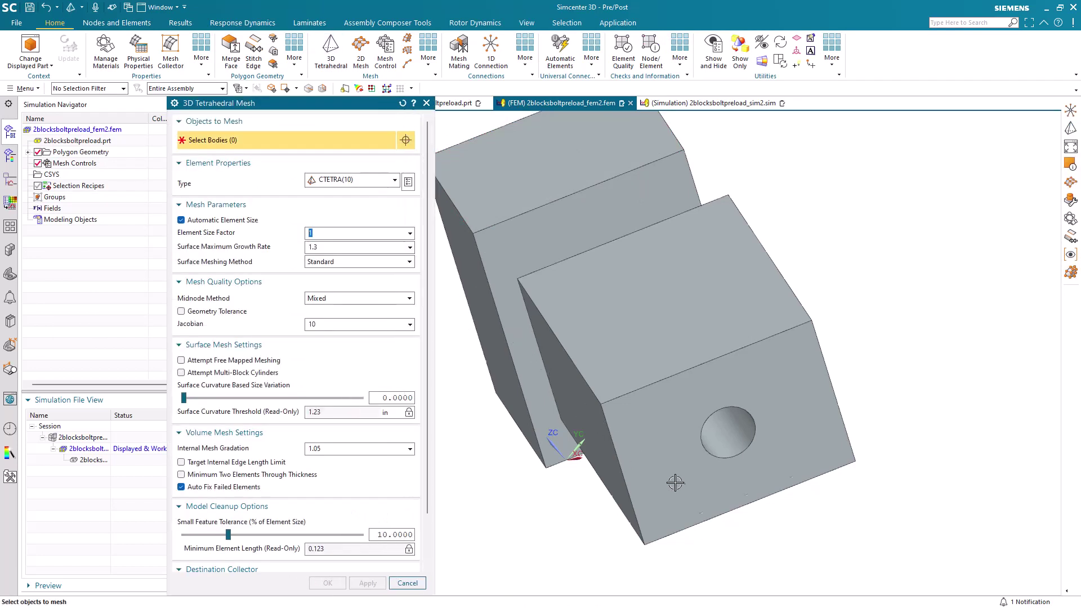
pyautogui.moveTo(677, 485); pyautogui.dragTo(714, 485, button='middle')
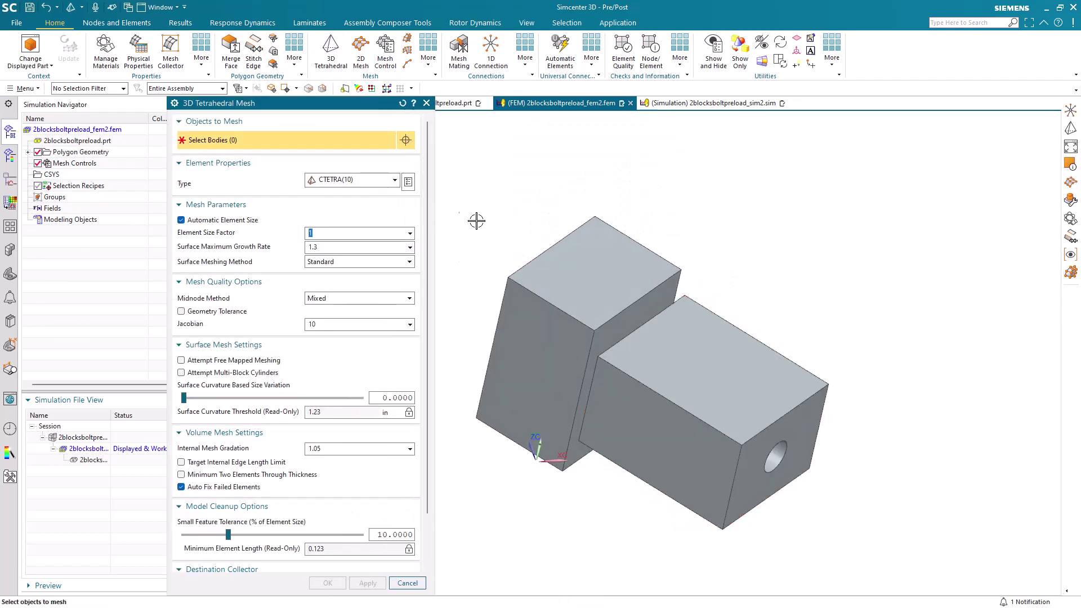
pyautogui.moveTo(448, 180); pyautogui.dragTo(893, 556)
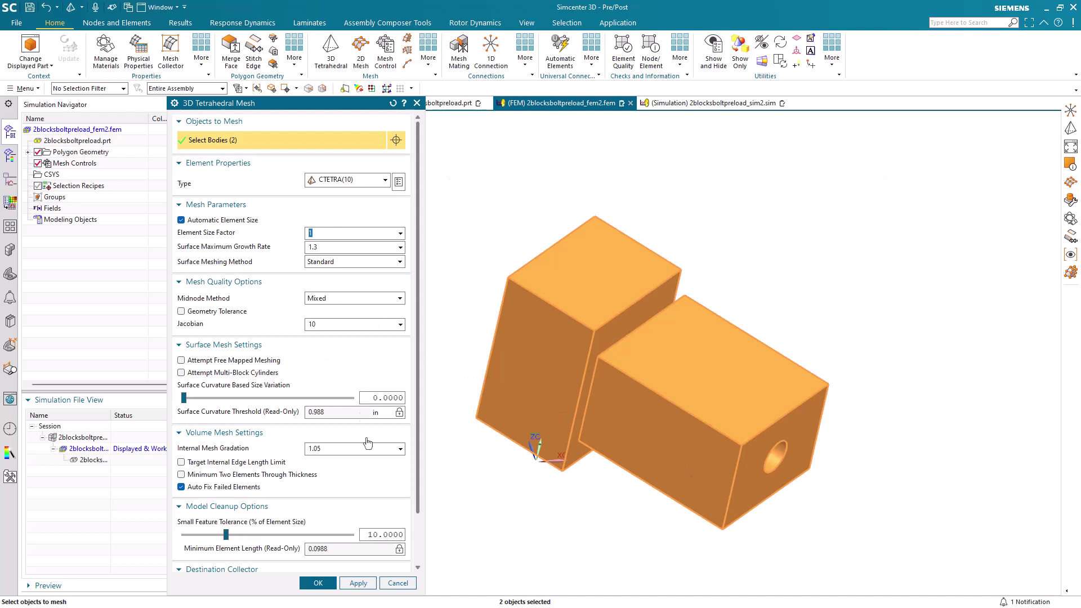
pyautogui.click(319, 583)
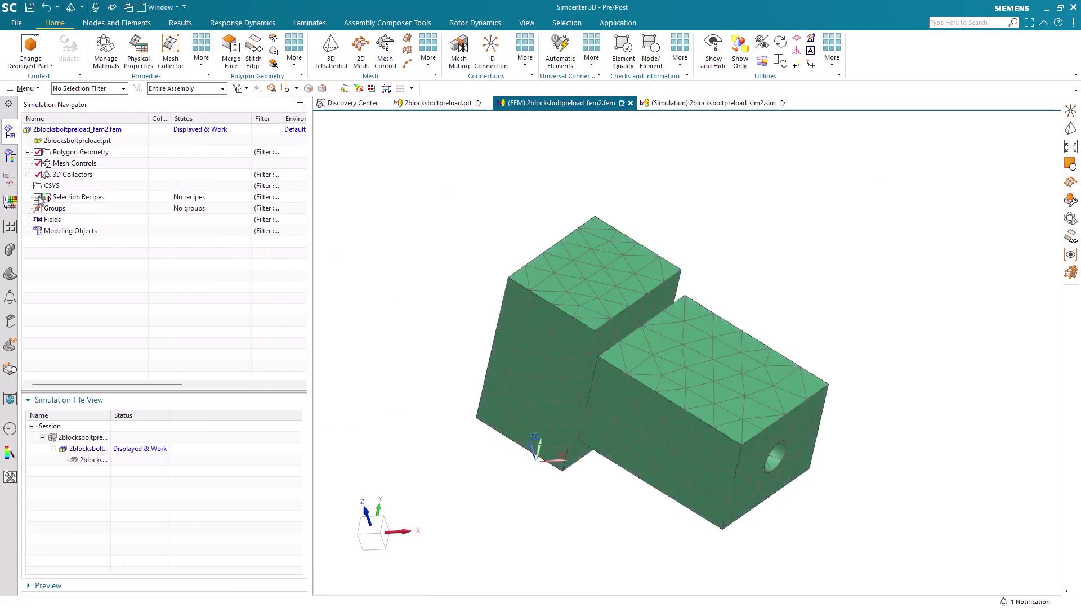
# Change the 2BLOCKSBOLTPRELOAD collector's PSOLID material to AISI_310_SS.
pyautogui.click(28, 175)
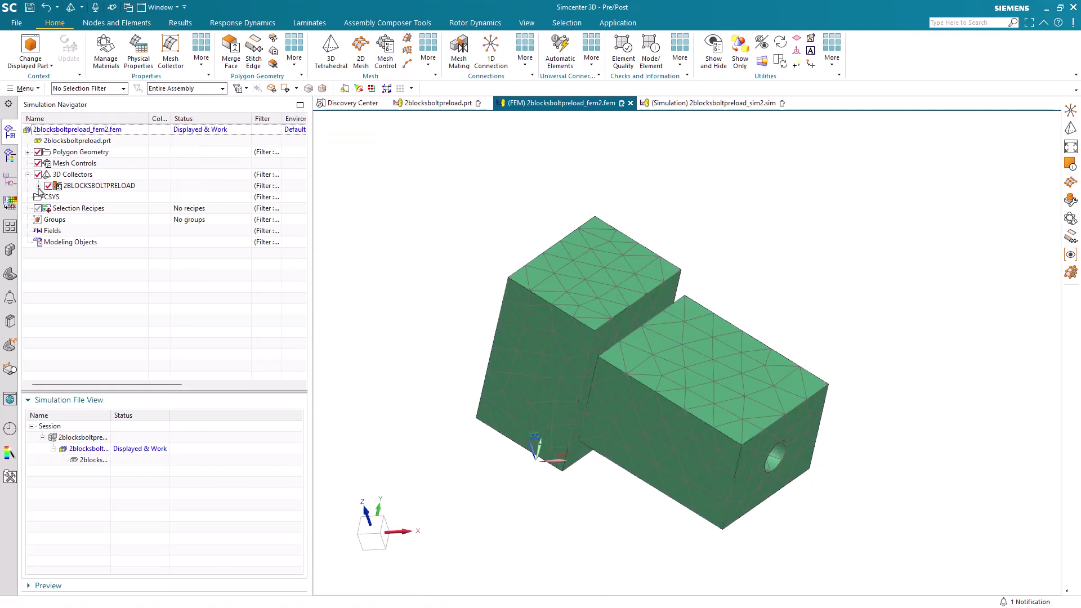
pyautogui.click(38, 186)
pyautogui.rightClick(92, 189)
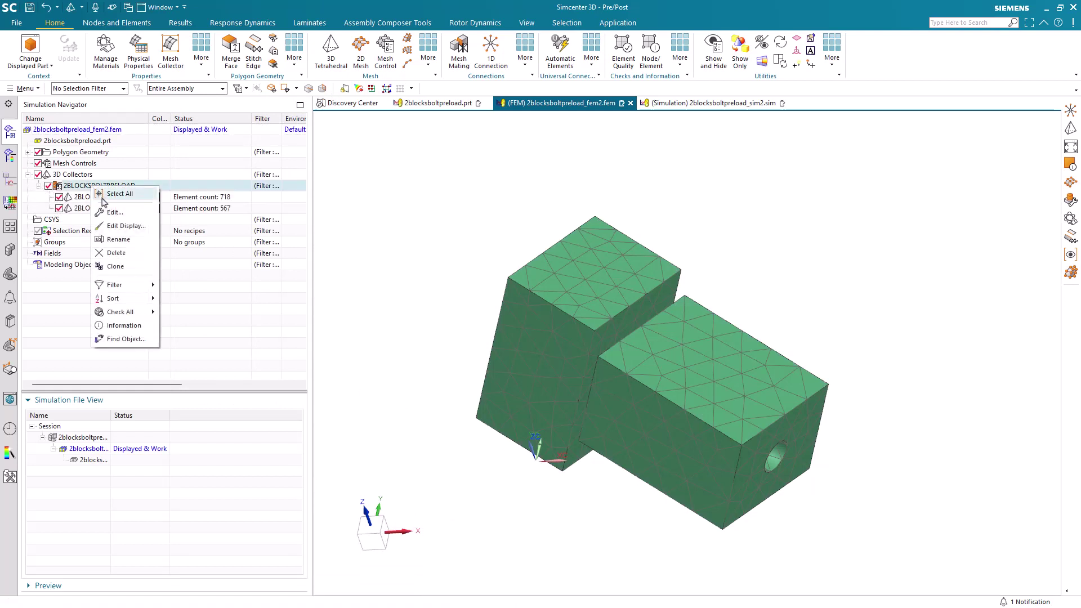
pyautogui.click(111, 213)
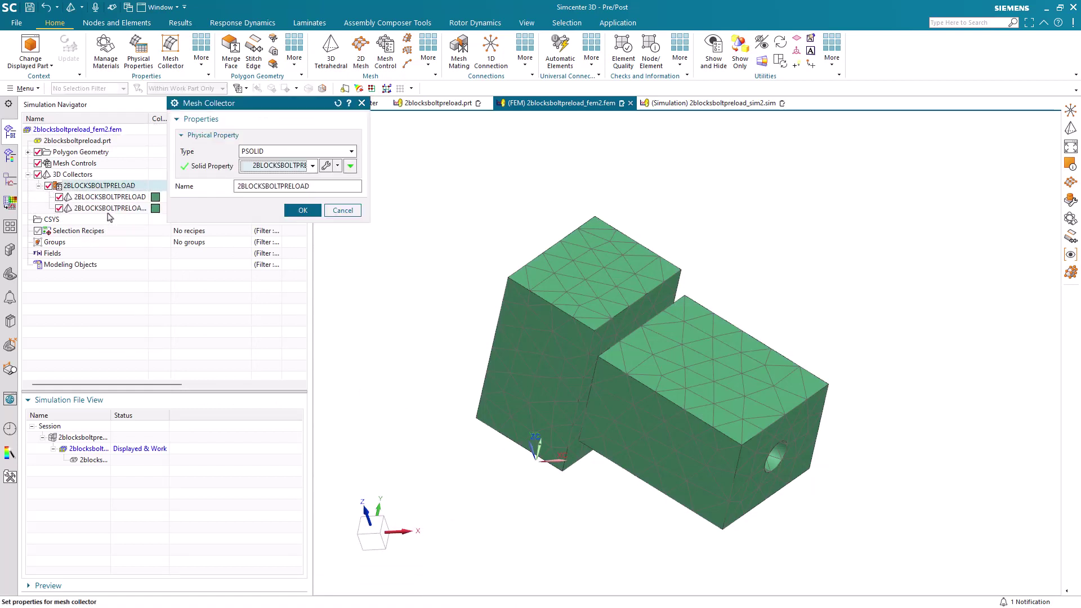
pyautogui.click(325, 166)
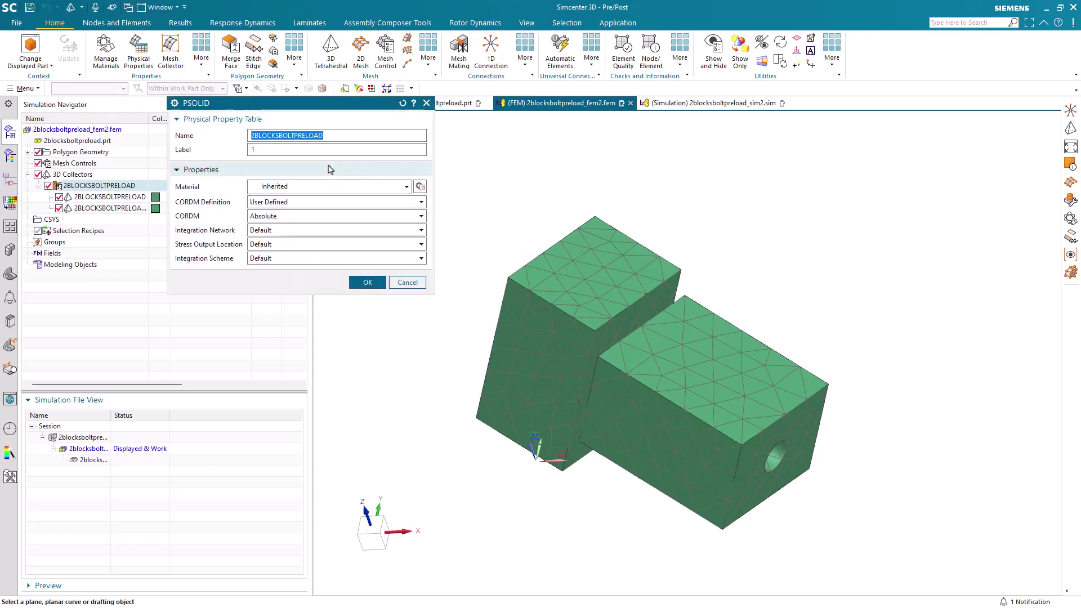
pyautogui.click(420, 186)
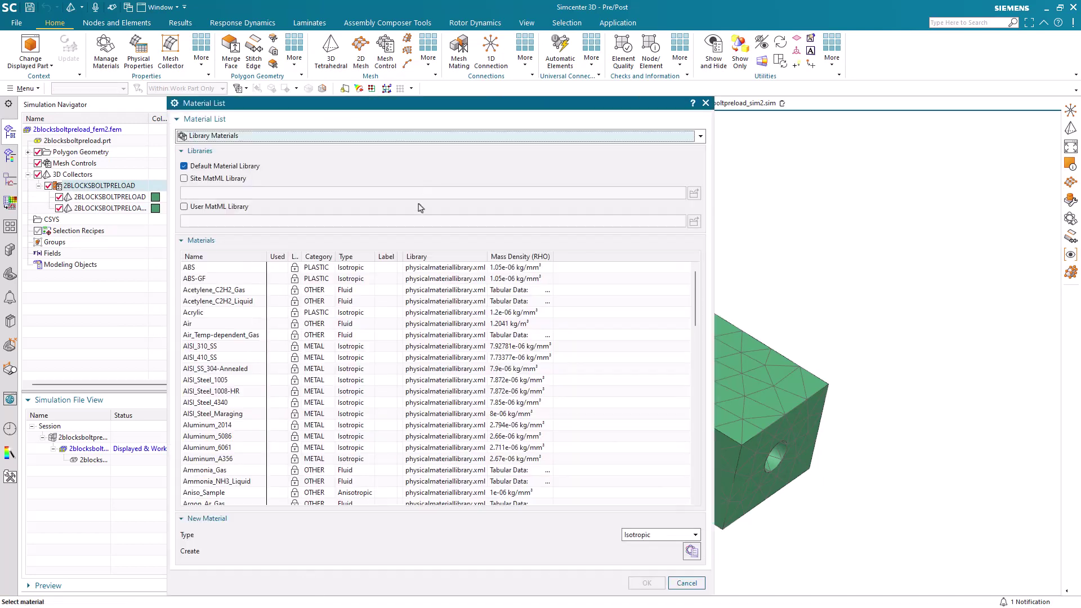
pyautogui.click(207, 346)
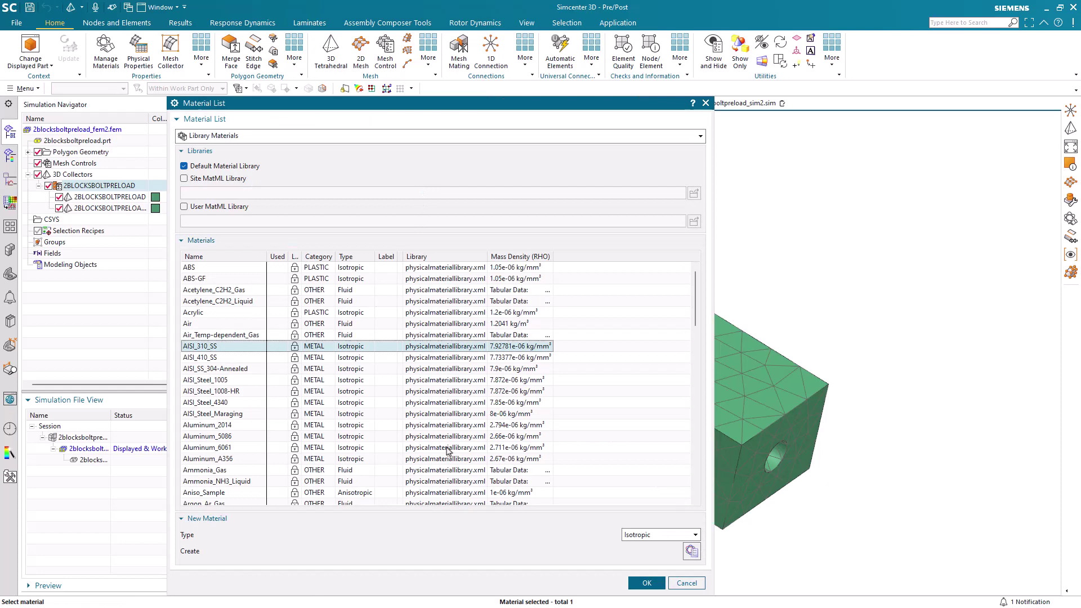
pyautogui.click(646, 583)
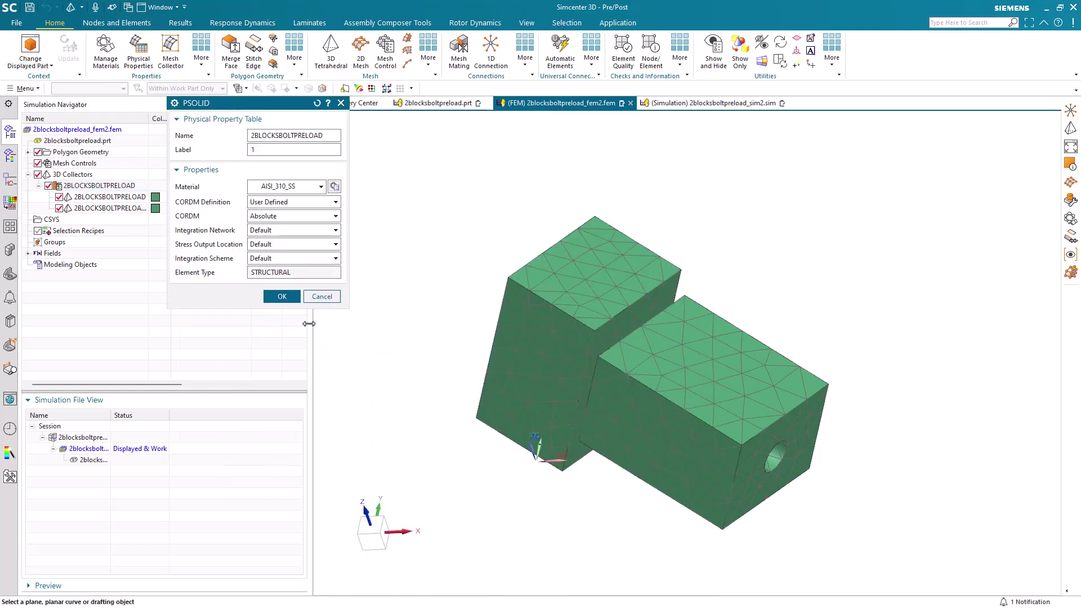
pyautogui.click(282, 297)
pyautogui.click(301, 212)
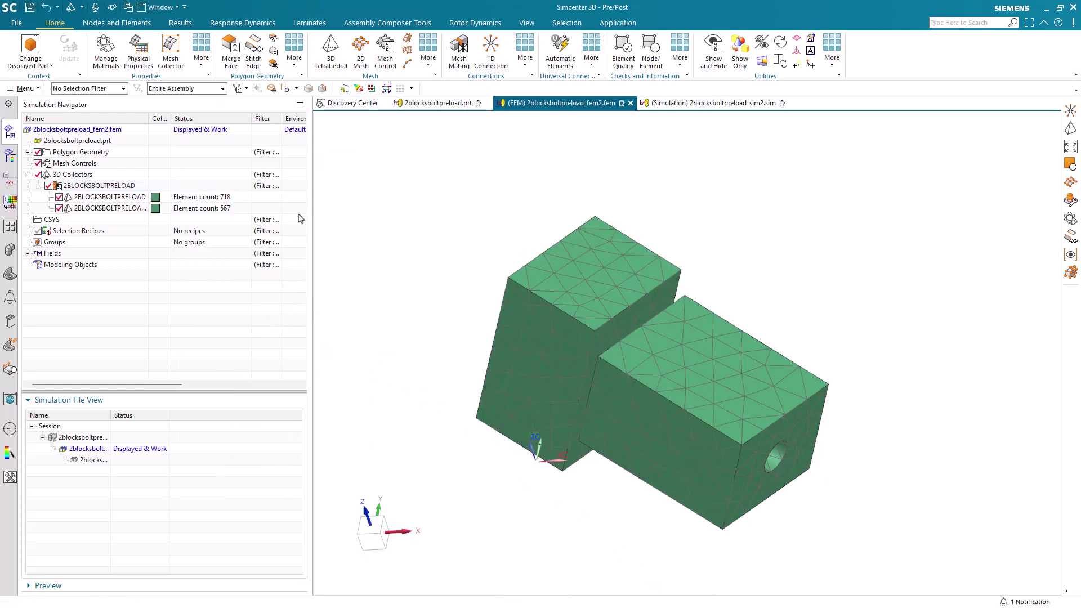
# Create a Bolt With Nut connection from the front hole edge (head) to the back hole edge (nut).
pyautogui.click(527, 59)
pyautogui.click(551, 104)
pyautogui.click(277, 124)
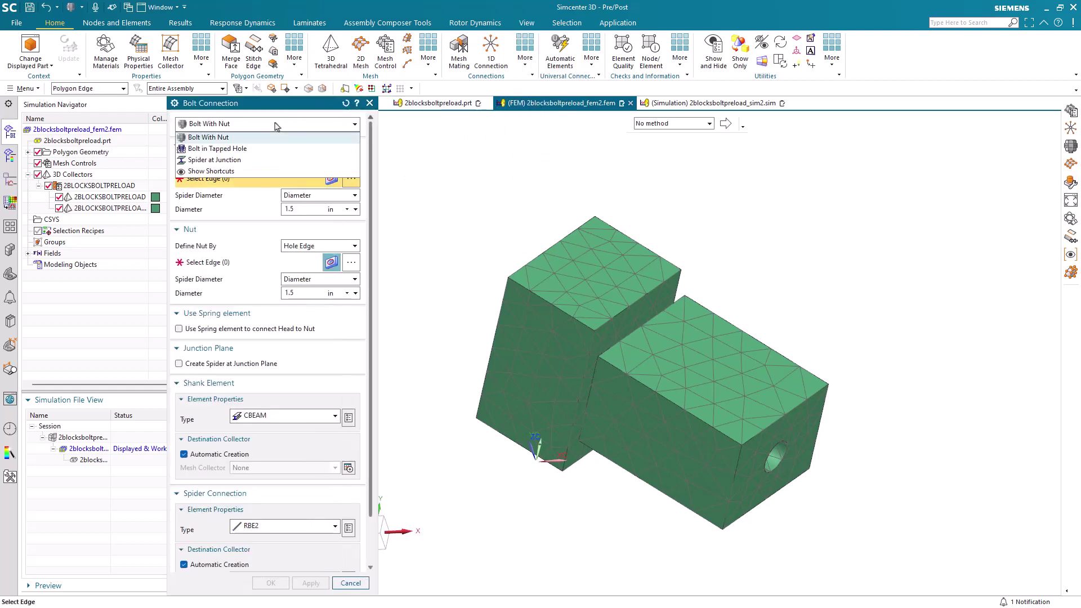
pyautogui.click(277, 125)
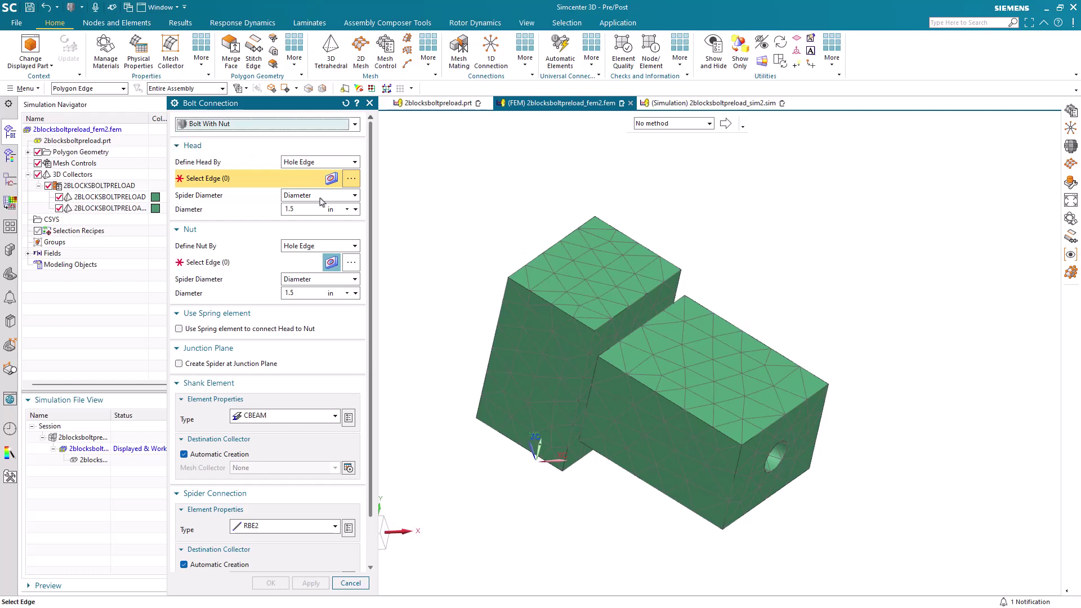
pyautogui.click(773, 475)
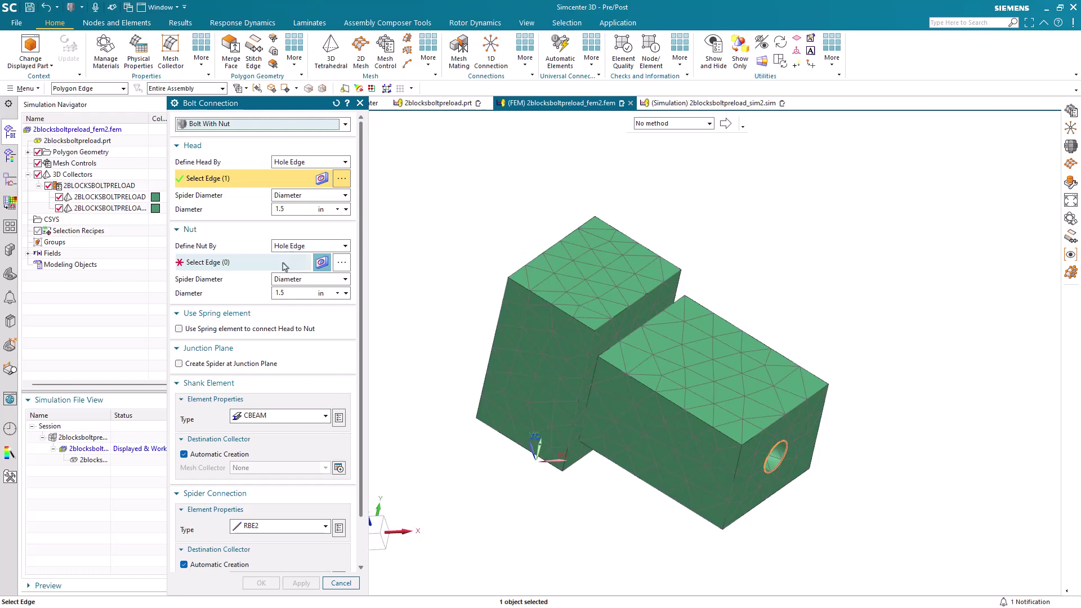
pyautogui.click(248, 263)
pyautogui.moveTo(465, 276); pyautogui.dragTo(511, 306, button='middle')
pyautogui.click(525, 325)
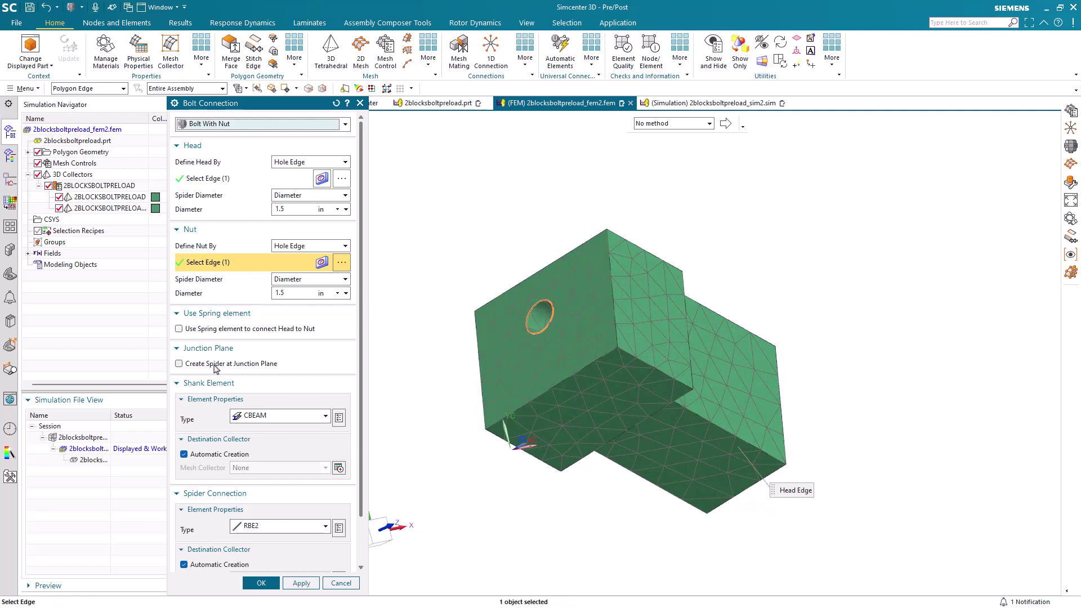
pyautogui.scroll(-3, 216, 369)
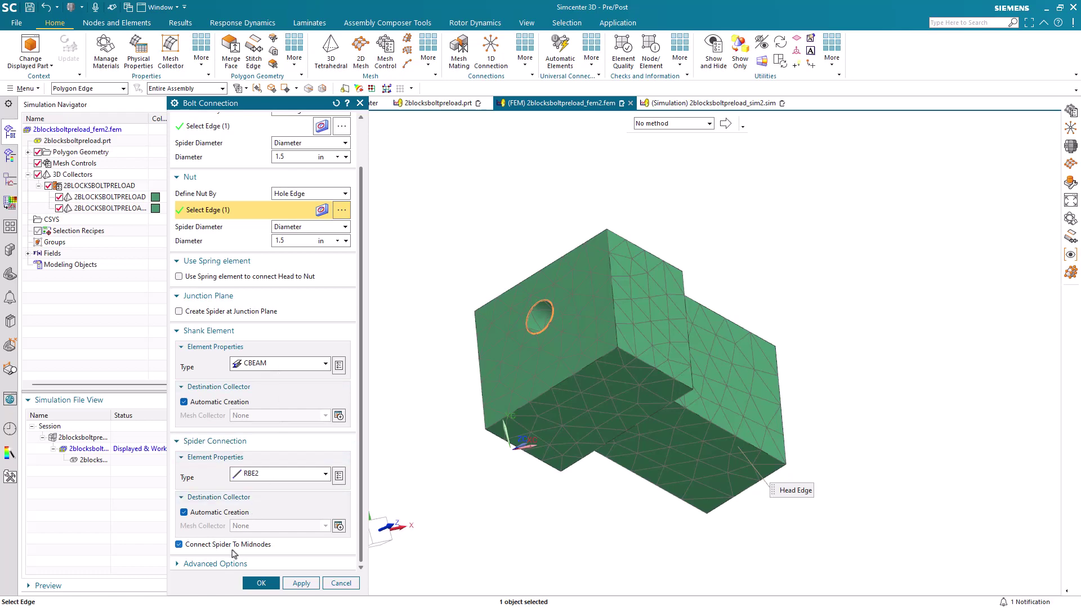
pyautogui.click(260, 583)
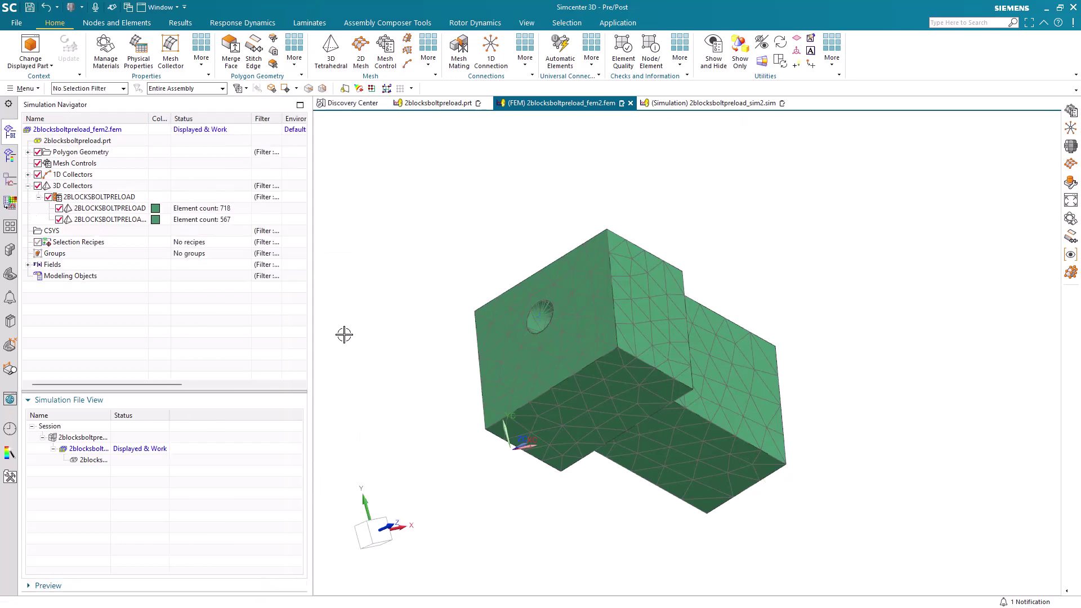
# Inspect the beam mesh bolt_recipe_1_mesh and the RBE2 spider bolt_recipe_1_spider under 1D Collectors.
pyautogui.moveTo(349, 334); pyautogui.dragTo(364, 345, button='middle')
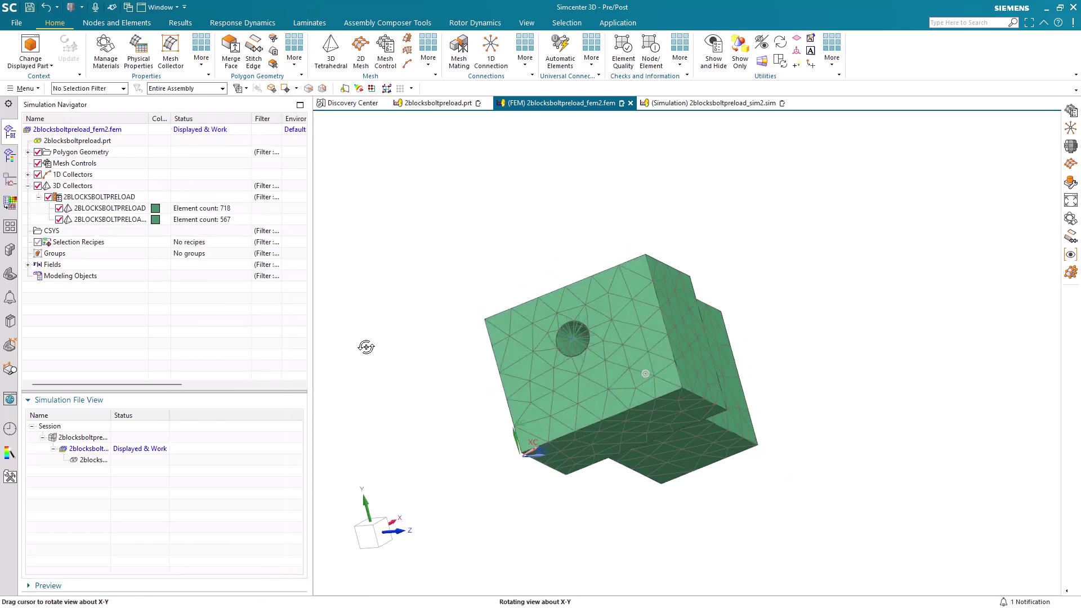
pyautogui.click(29, 175)
pyautogui.click(39, 186)
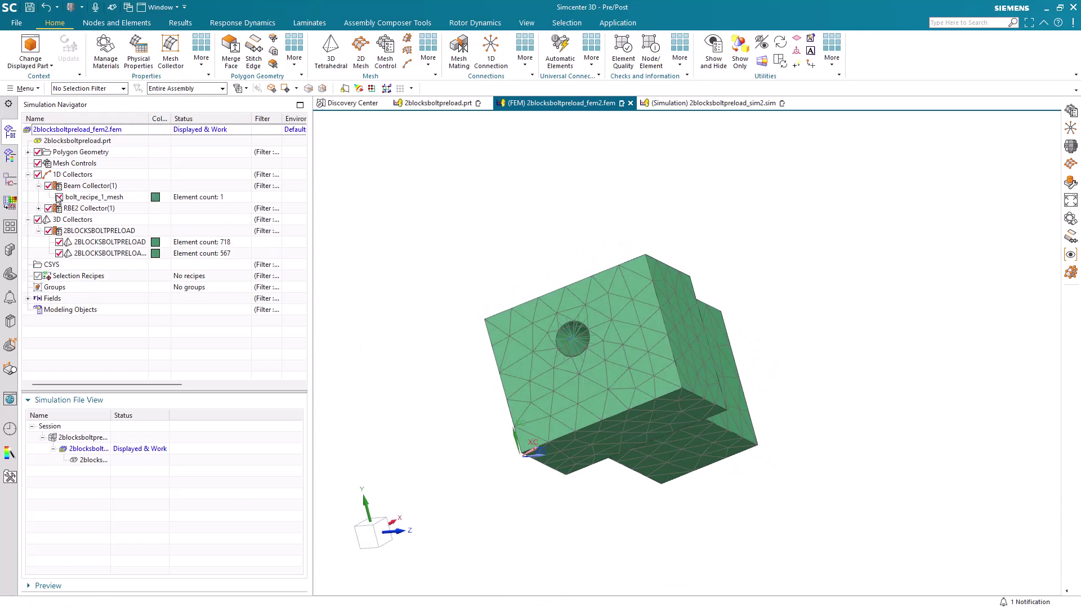
pyautogui.click(77, 198)
pyautogui.moveTo(550, 321); pyautogui.dragTo(582, 332, button='middle')
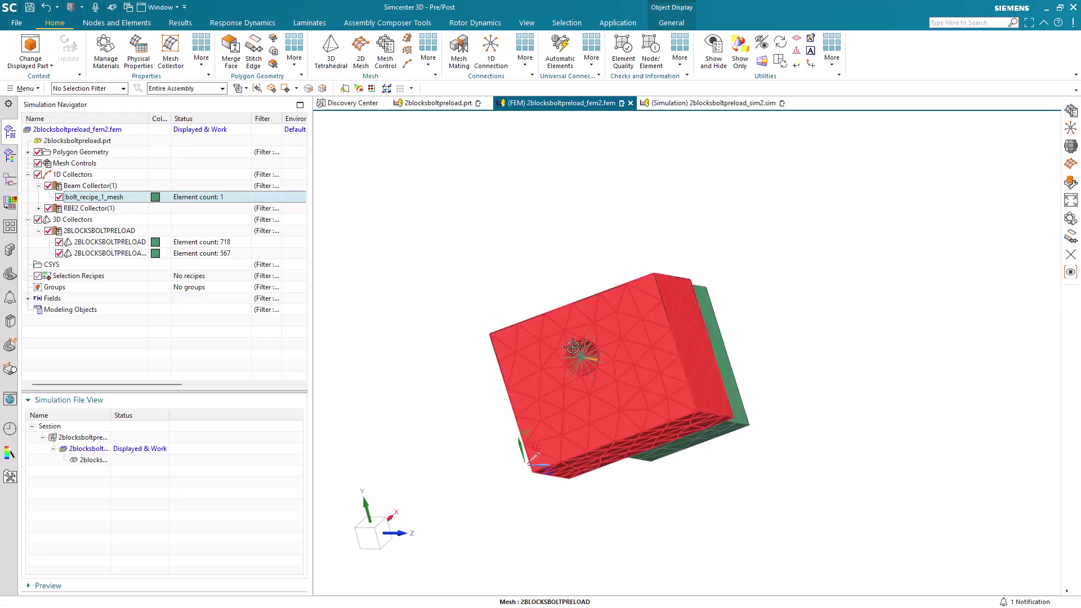
pyautogui.scroll(5, 594, 309)
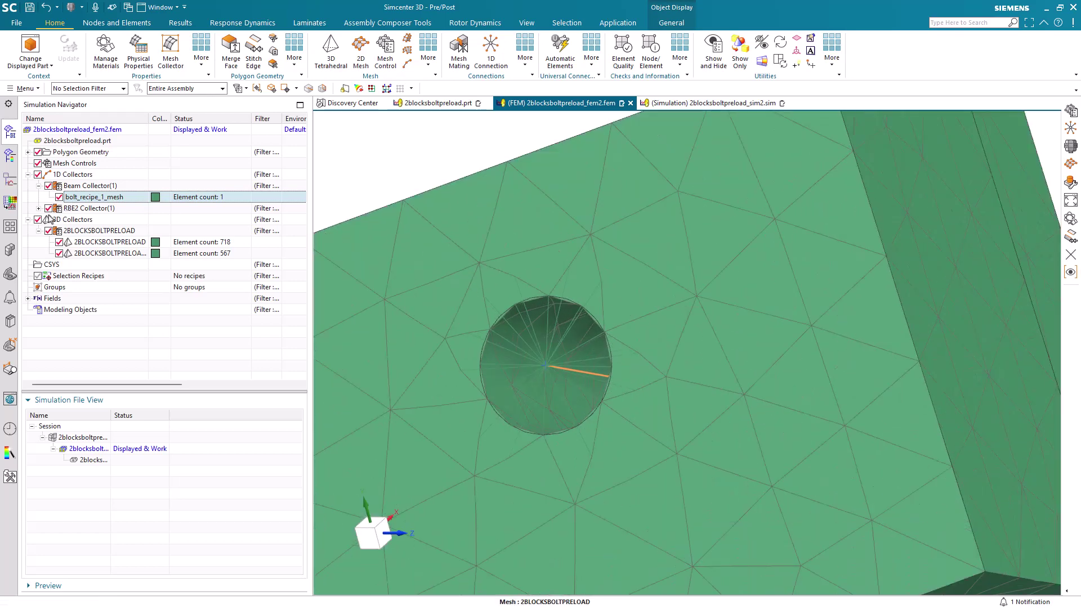
pyautogui.click(39, 208)
pyautogui.click(80, 220)
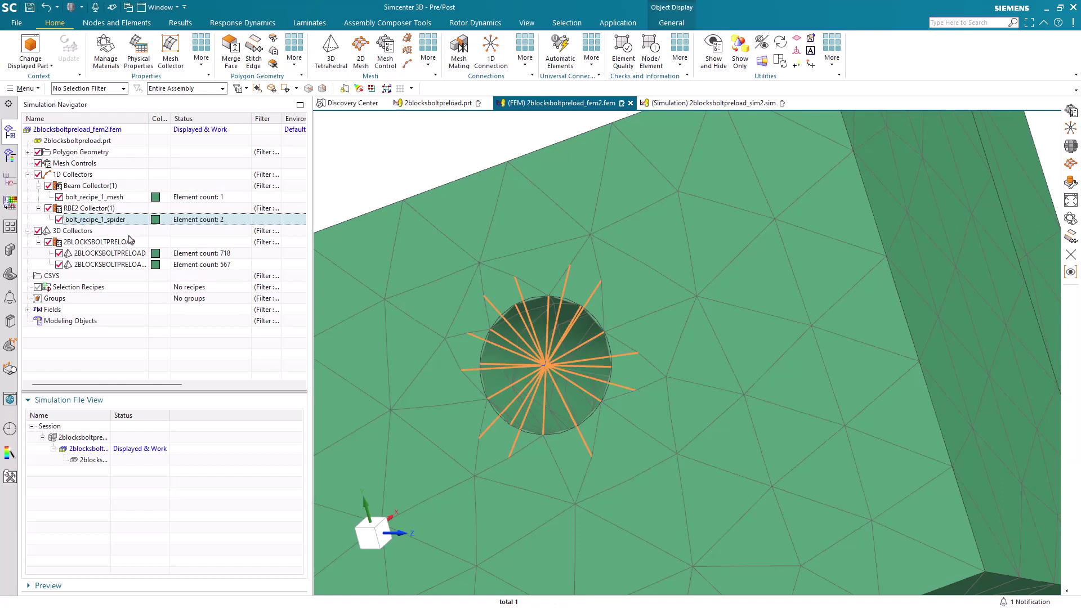
pyautogui.press('Escape')
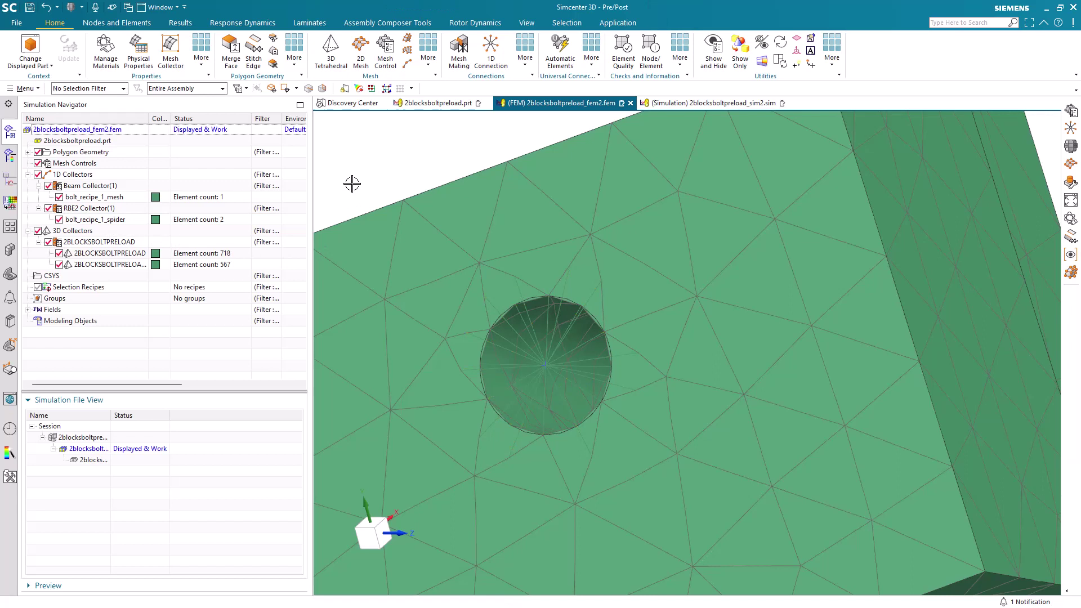
# In Beam Collector(1)'s PBEAML1 property, create a ROD(1) cross section with 0.5 in diameter.
pyautogui.click(104, 188)
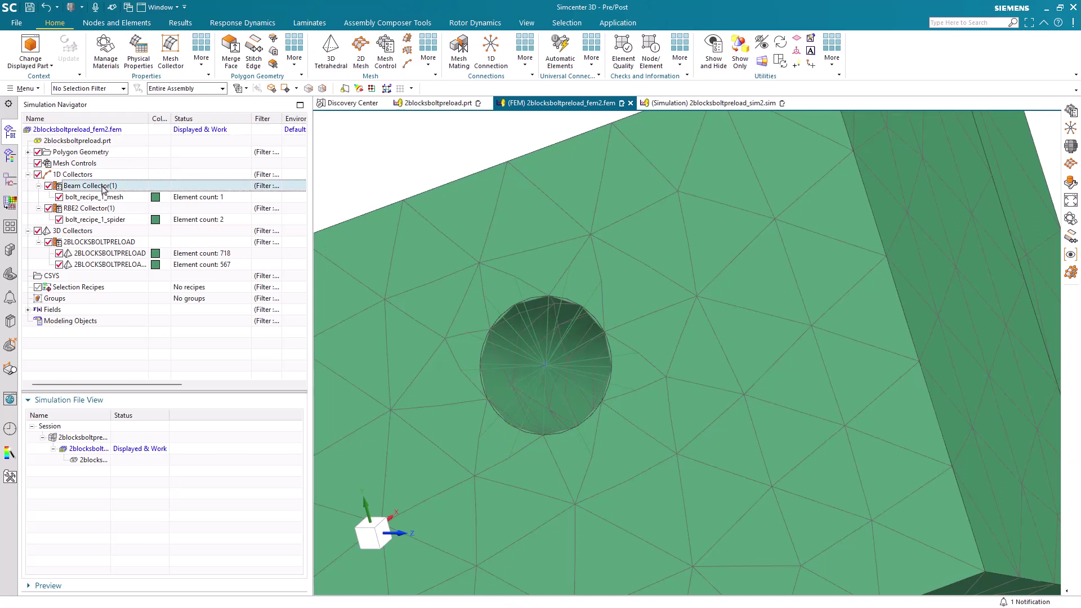
pyautogui.rightClick(104, 187)
pyautogui.click(126, 213)
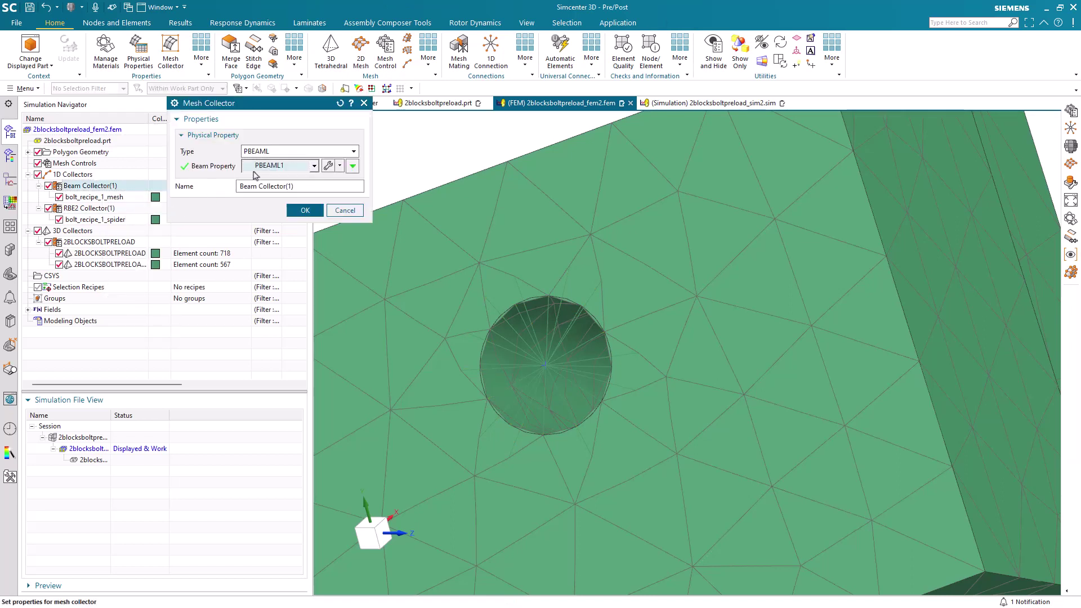
pyautogui.click(328, 165)
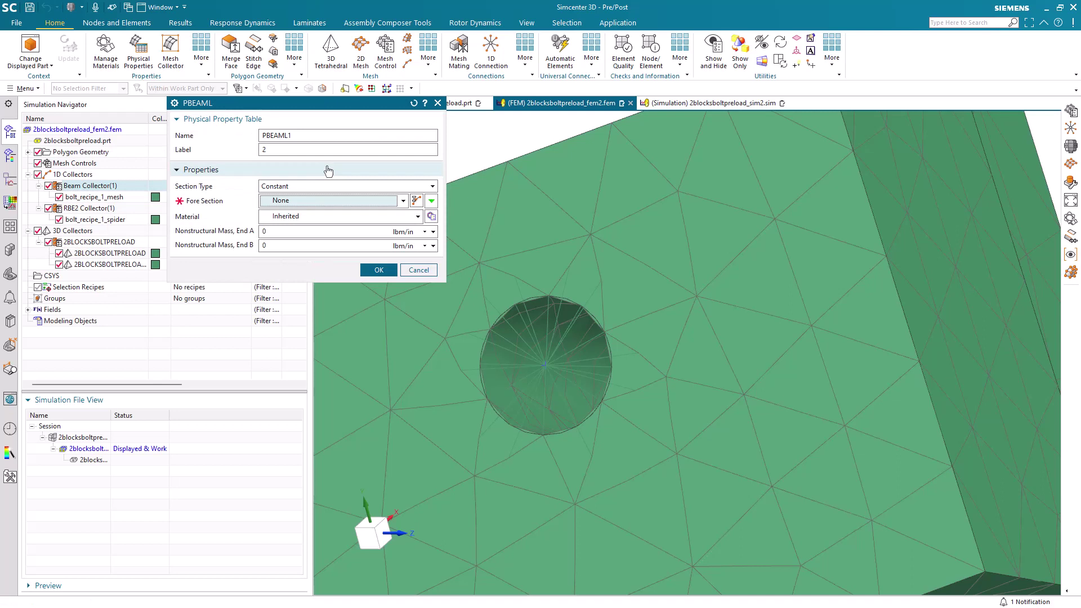
pyautogui.click(416, 201)
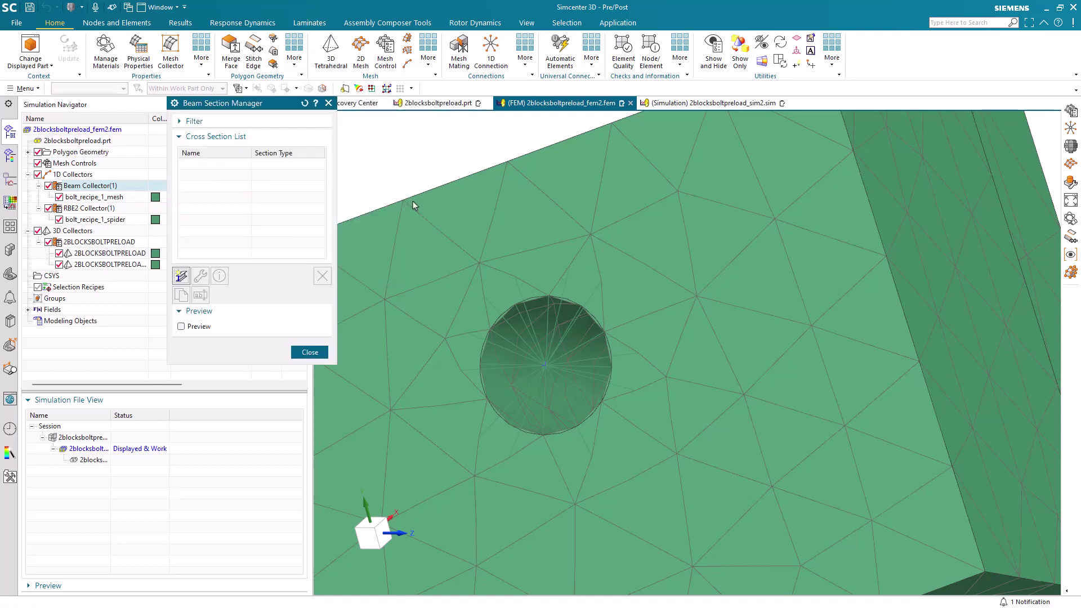
pyautogui.click(181, 276)
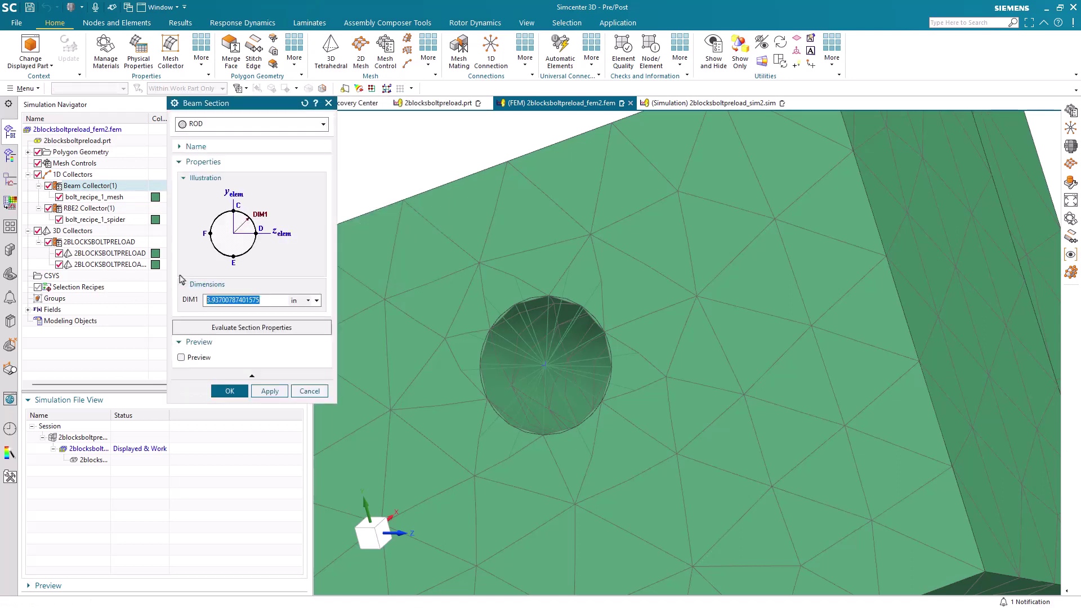
pyautogui.write('.5')
pyautogui.click(231, 390)
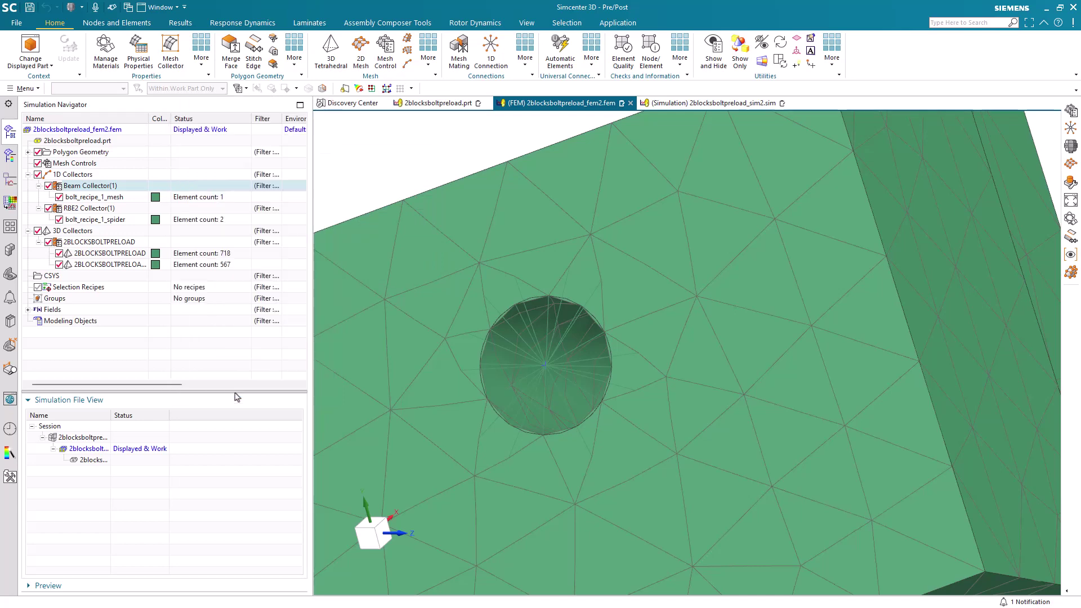
pyautogui.middleClick(239, 306)
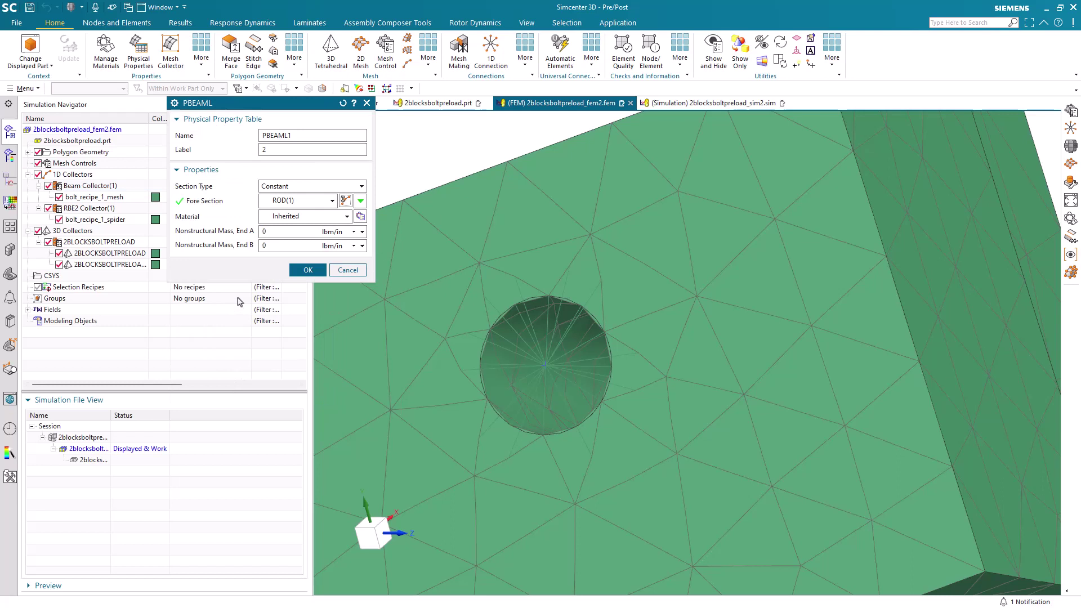
# Set the PBEAML1 material to AISI_310_SS and confirm the beam collector changes.
pyautogui.click(292, 217)
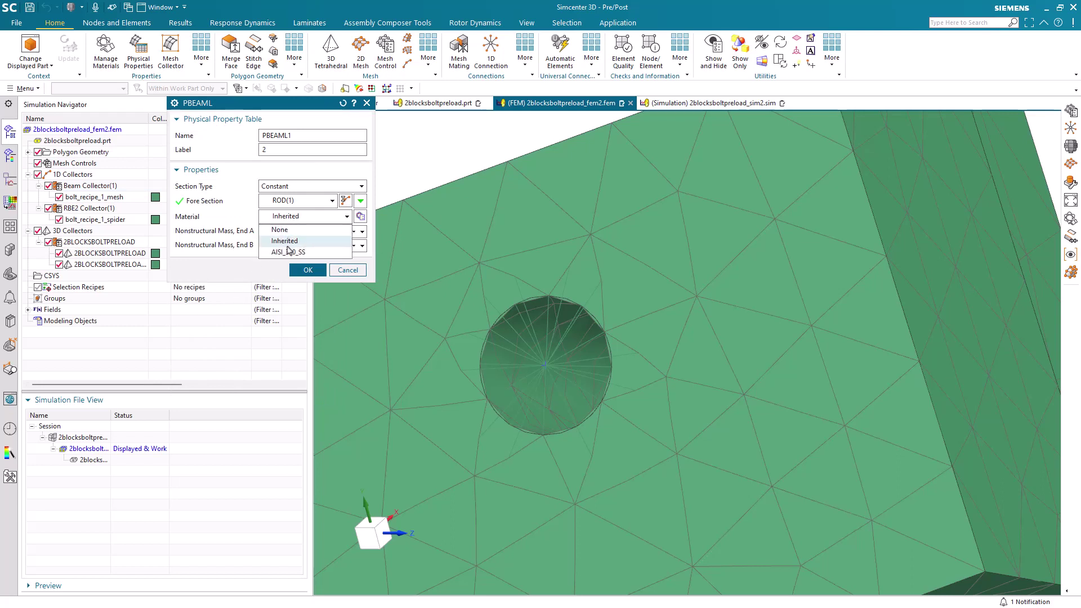
pyautogui.click(289, 252)
pyautogui.click(301, 270)
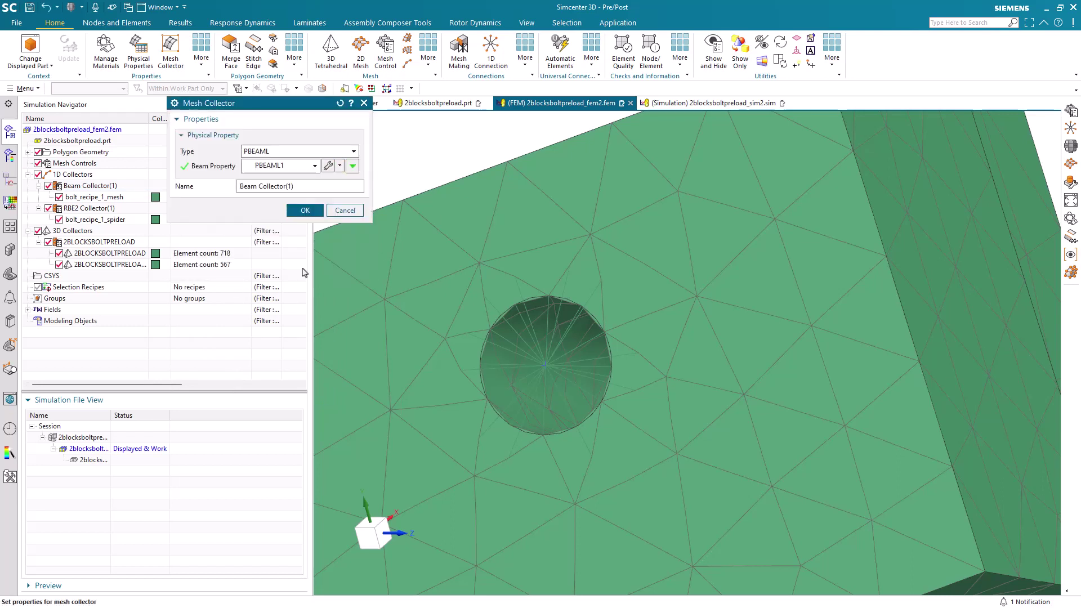
pyautogui.click(304, 210)
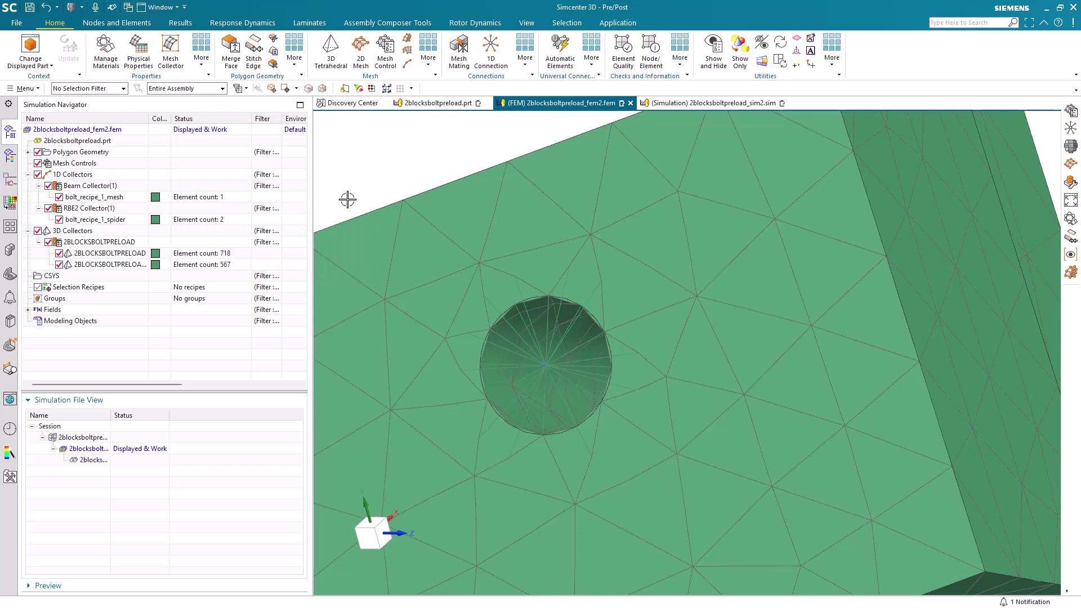
# Turn on Points in the FEM's Geometry Options and accept the Edit FEM change.
pyautogui.scroll(-5, 348, 197)
pyautogui.moveTo(484, 282); pyautogui.dragTo(490, 313, button='middle')
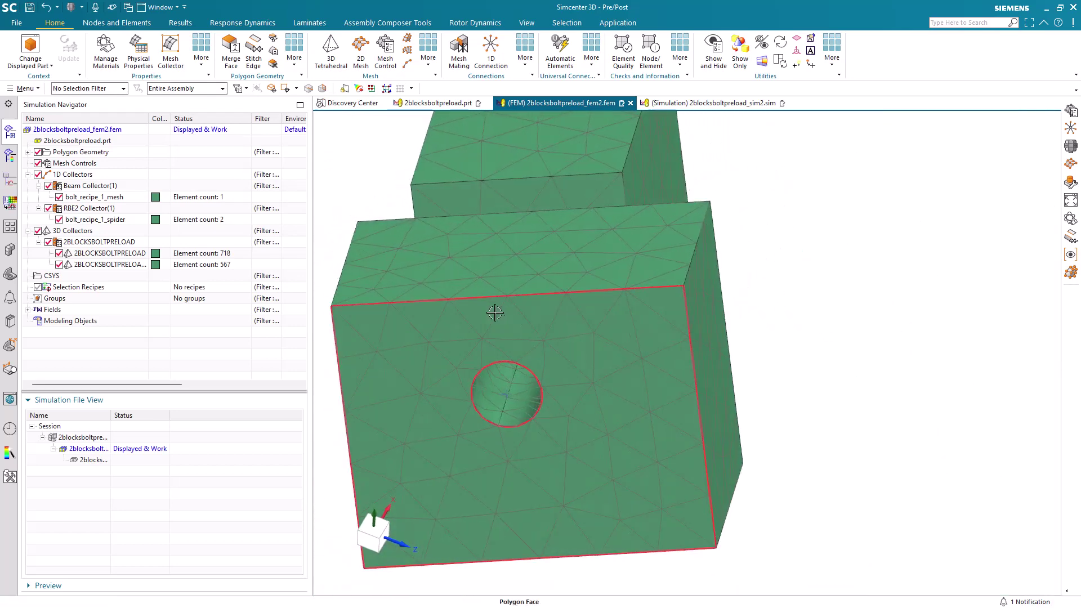
pyautogui.rightClick(93, 133)
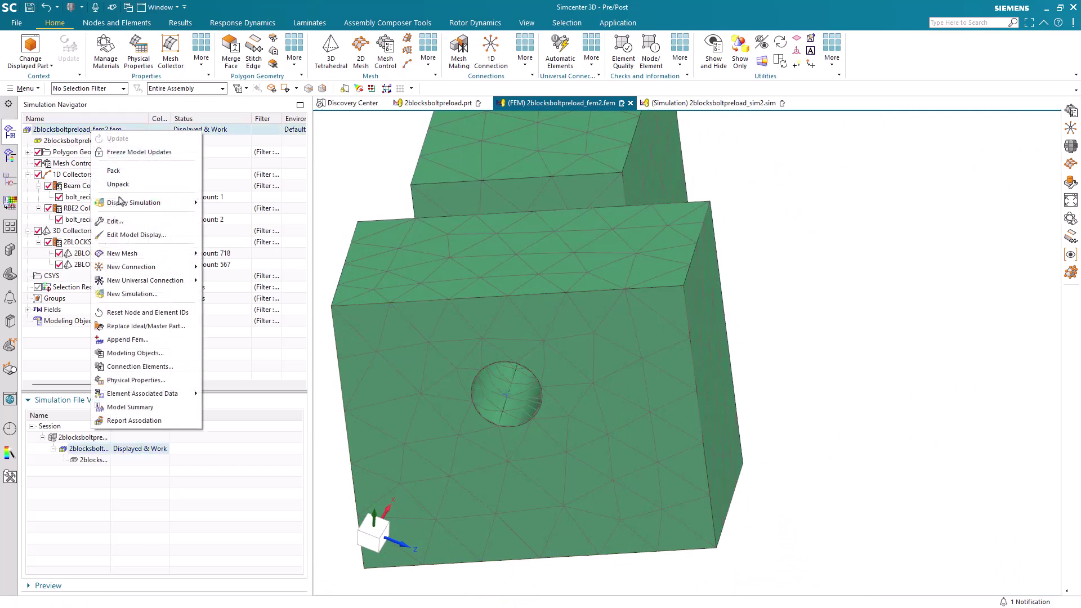
pyautogui.click(113, 221)
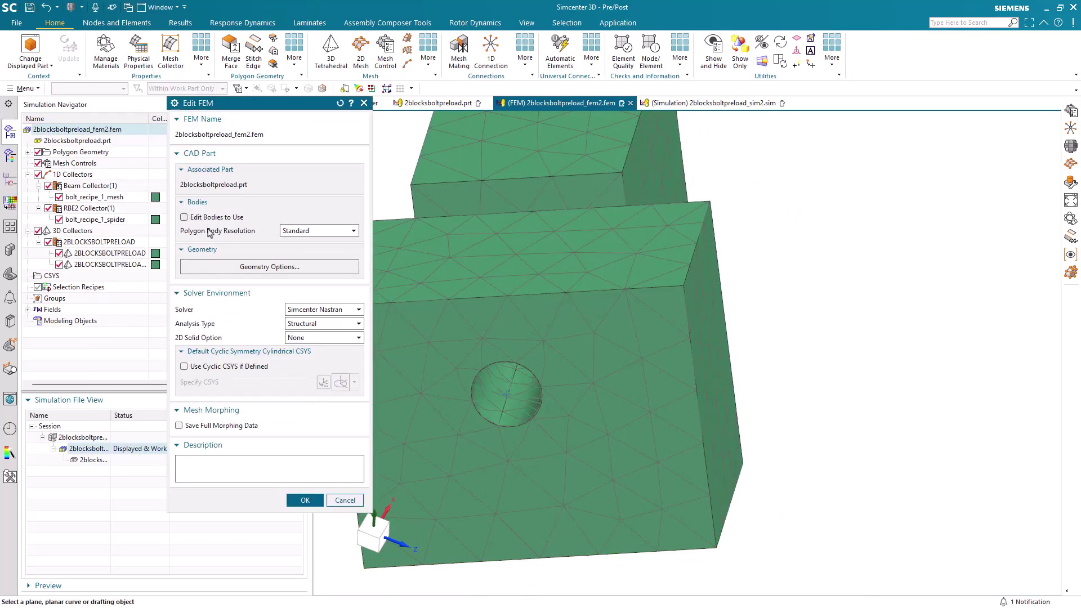
pyautogui.click(236, 266)
pyautogui.click(190, 136)
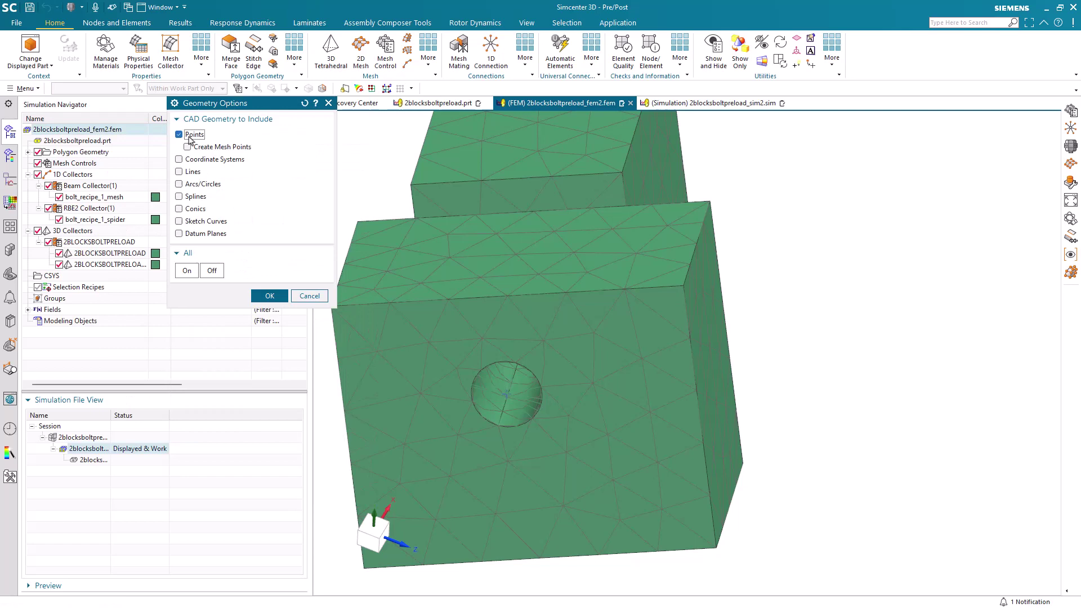
pyautogui.click(269, 295)
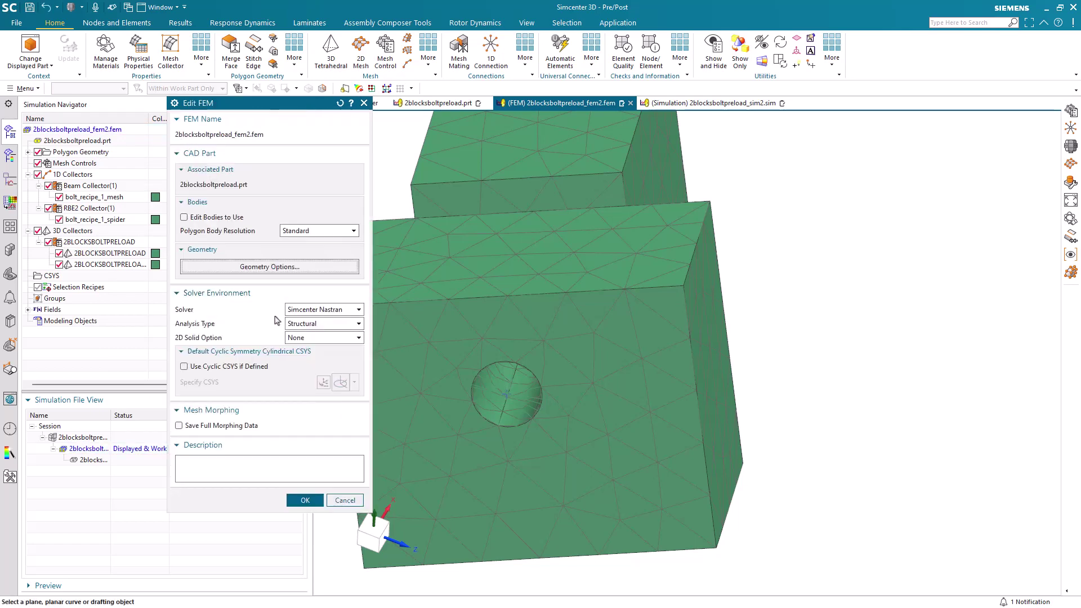
pyautogui.middleClick(277, 320)
pyautogui.moveTo(451, 282); pyautogui.dragTo(484, 295, button='middle')
# Tie the point above the blocks to the top face with an RBE2 connection, then show sim2.sim.
pyautogui.scroll(-3, 484, 295)
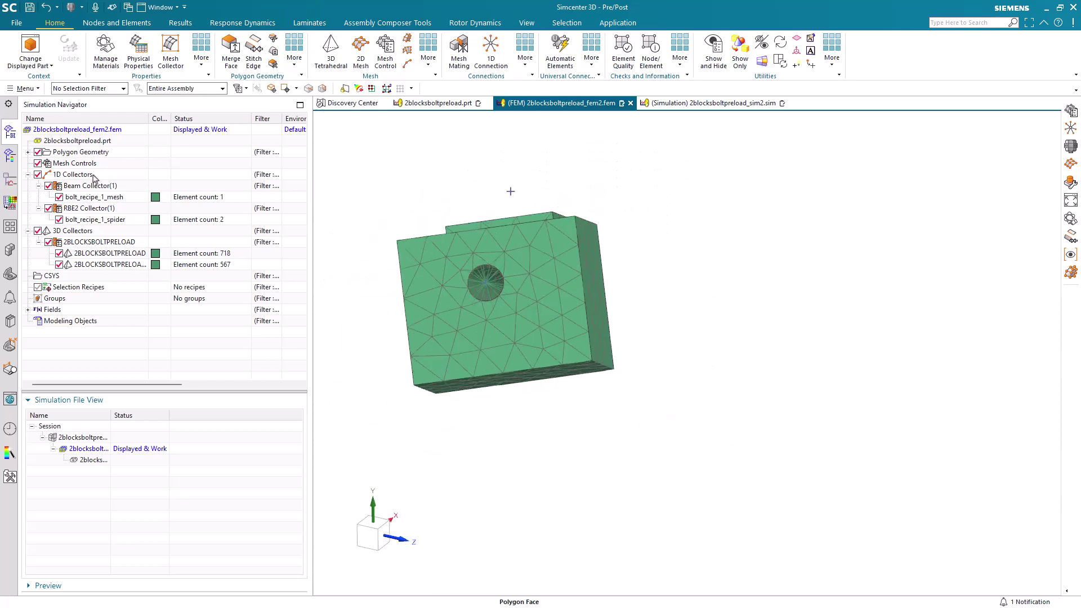
pyautogui.moveTo(465, 207)
pyautogui.mouseDown(button='middle')
pyautogui.moveTo(413, 248)
pyautogui.moveTo(426, 244)
pyautogui.moveTo(424, 224)
pyautogui.mouseUp(button='middle')
pyautogui.scroll(3, 430, 169)
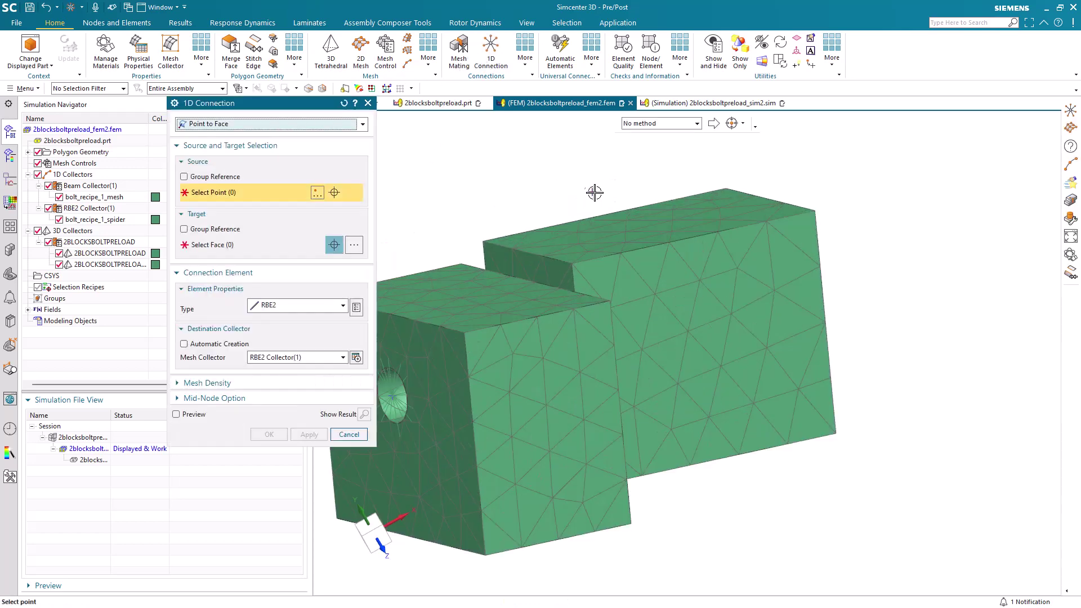
pyautogui.click(594, 192)
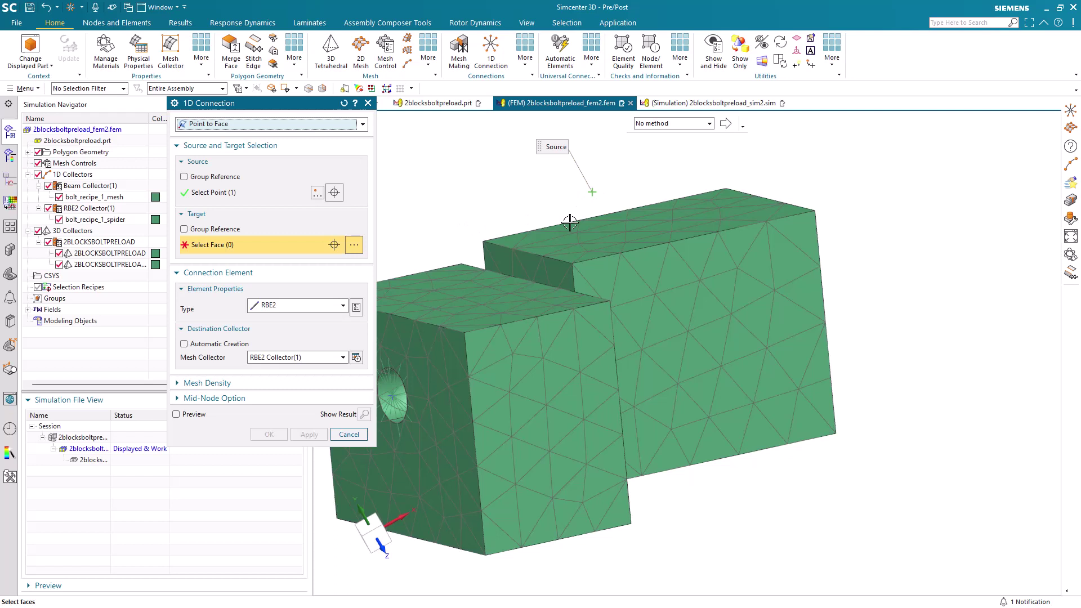
pyautogui.click(607, 238)
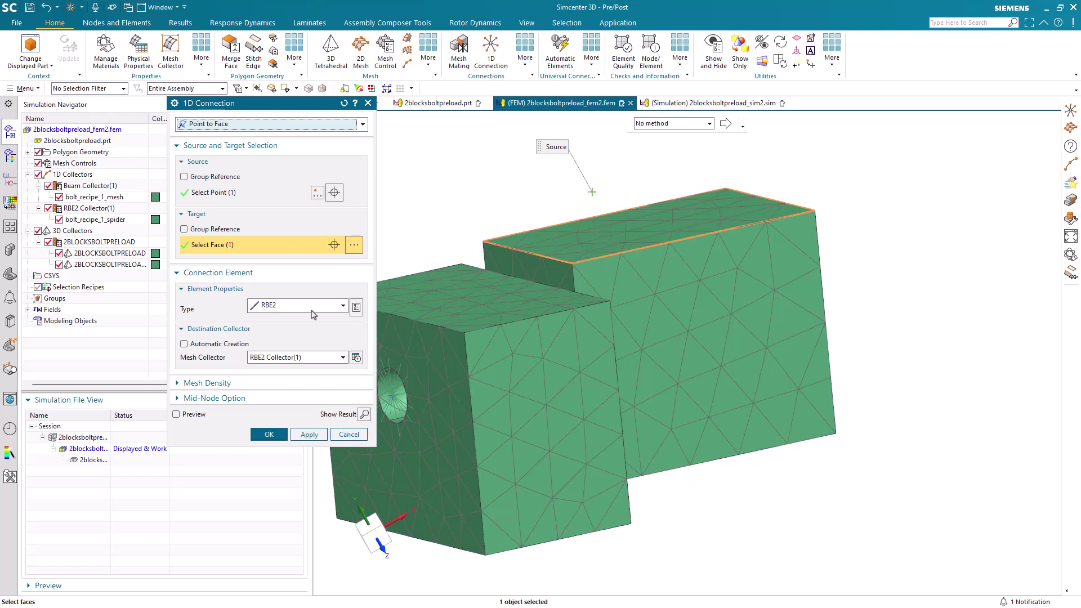
pyautogui.click(269, 434)
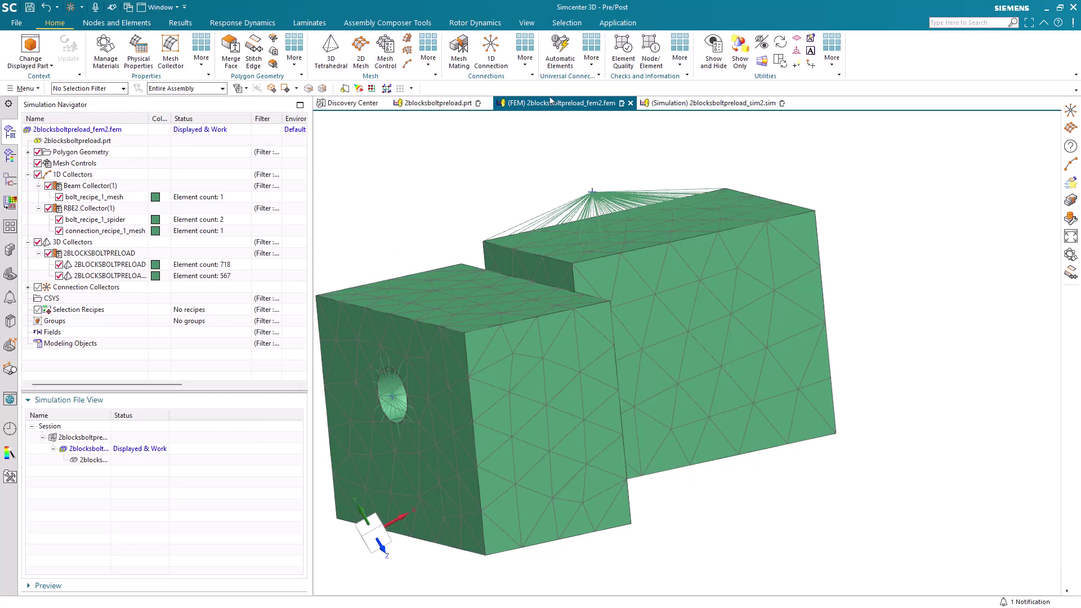
pyautogui.click(655, 102)
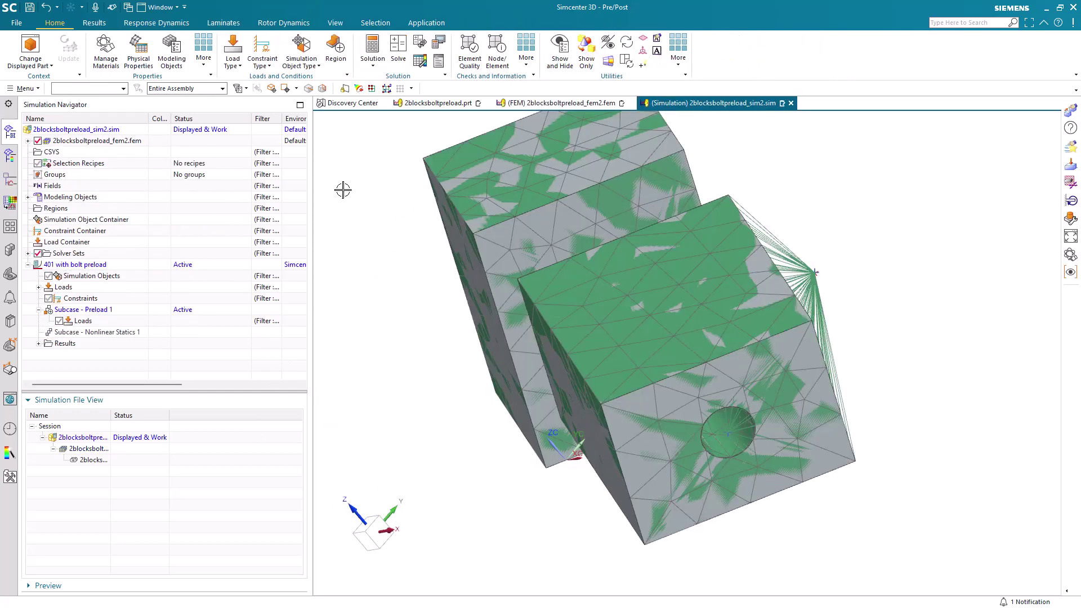
pyautogui.moveTo(345, 188); pyautogui.dragTo(331, 180, button='middle')
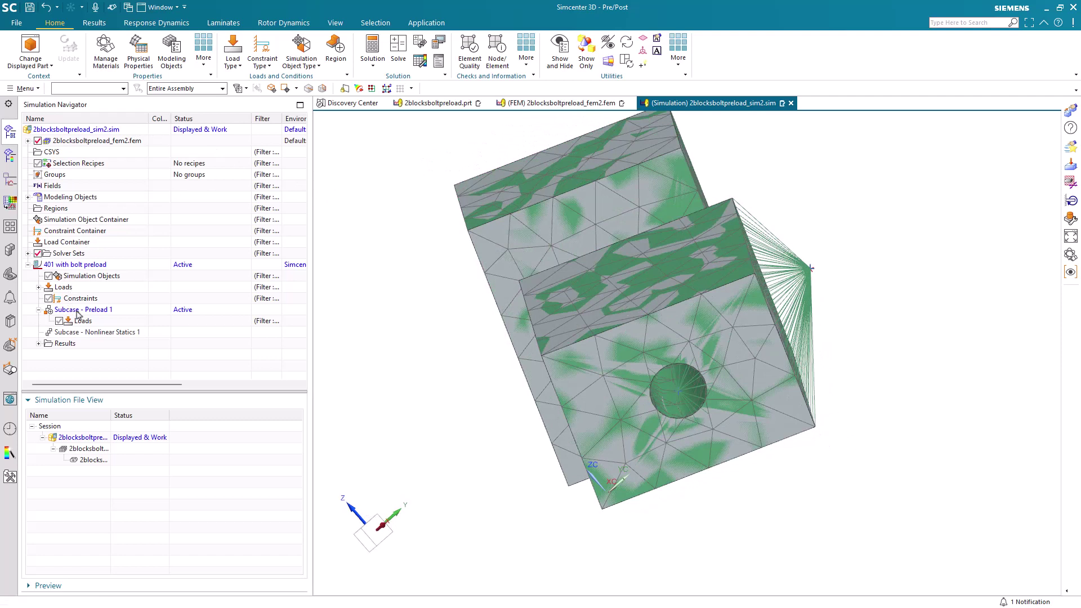
# Start a Bolt Pre-Load defined as force on 1D elements.
pyautogui.click(233, 62)
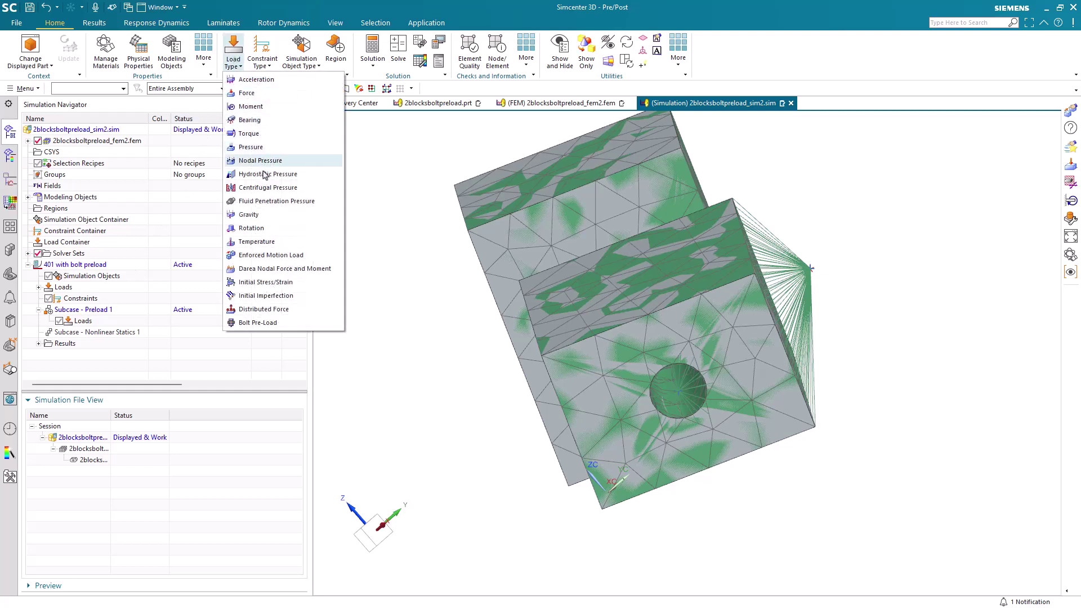
pyautogui.click(265, 322)
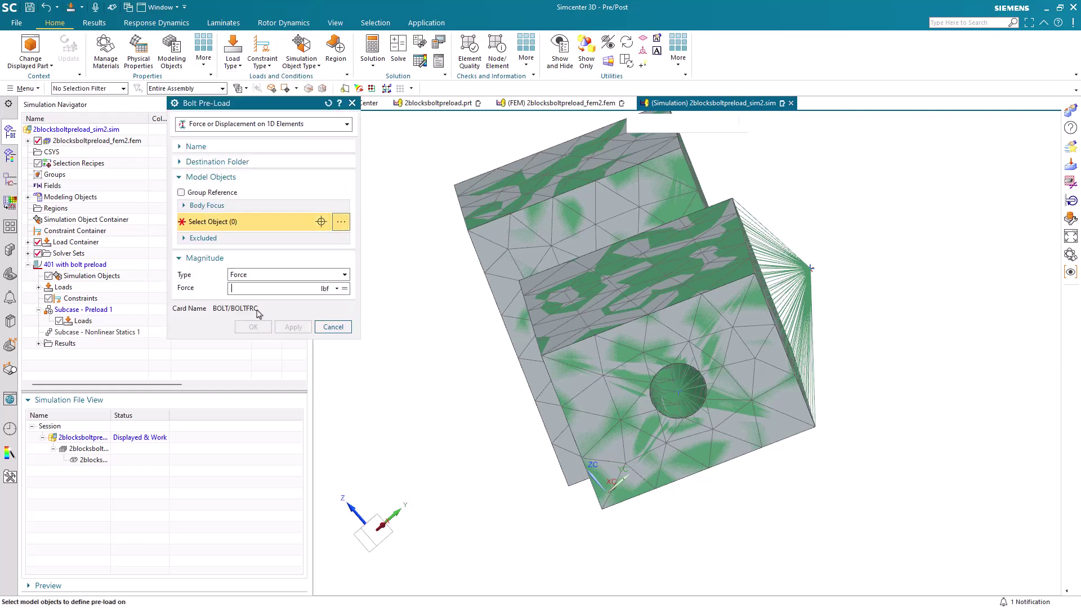
pyautogui.click(233, 126)
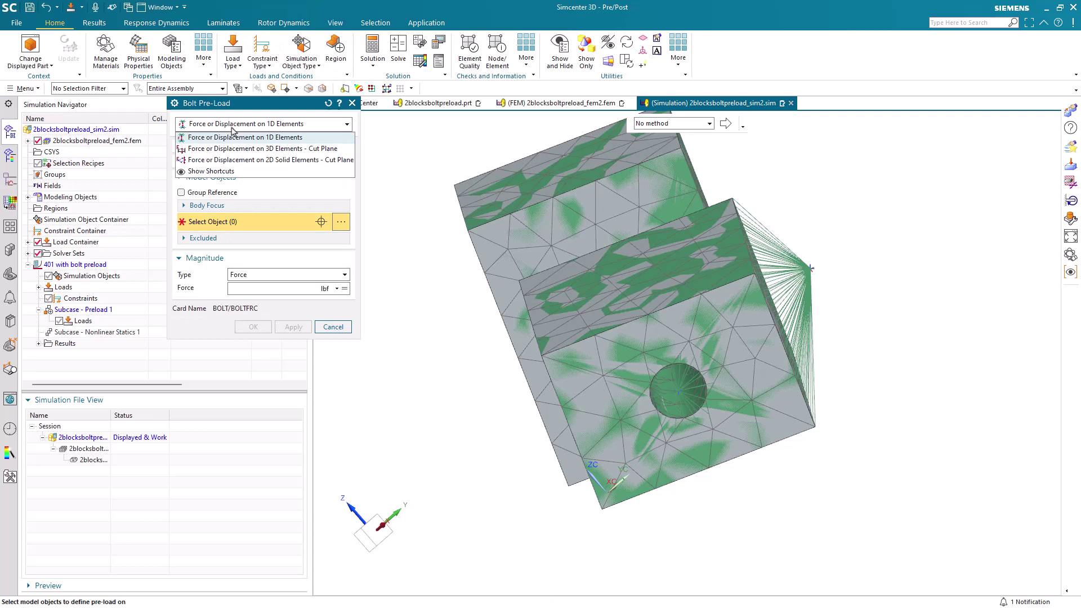
pyautogui.click(231, 128)
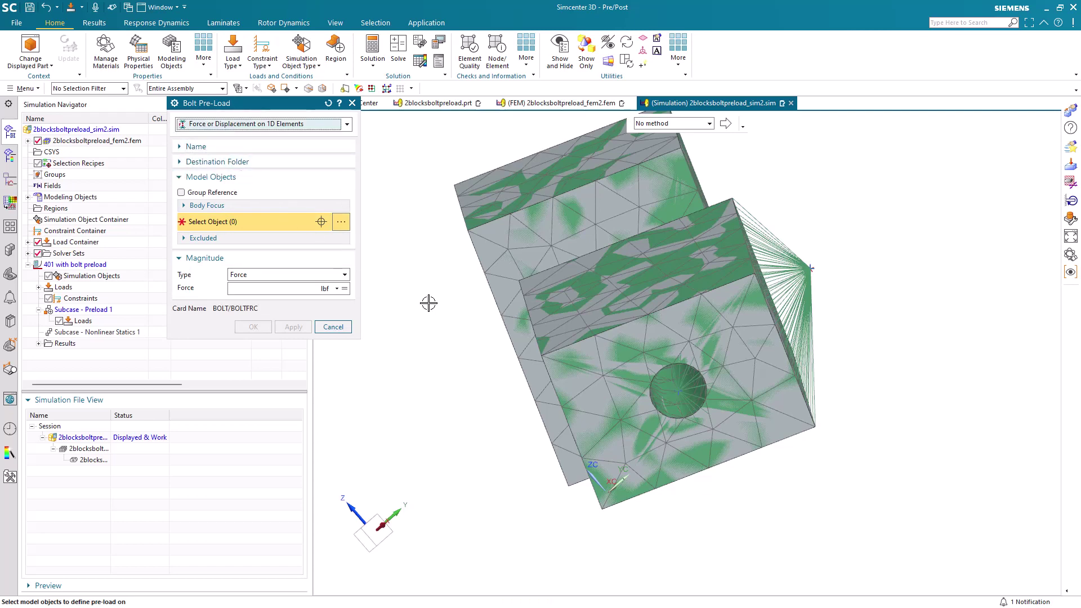
pyautogui.moveTo(425, 303); pyautogui.dragTo(421, 294, button='middle')
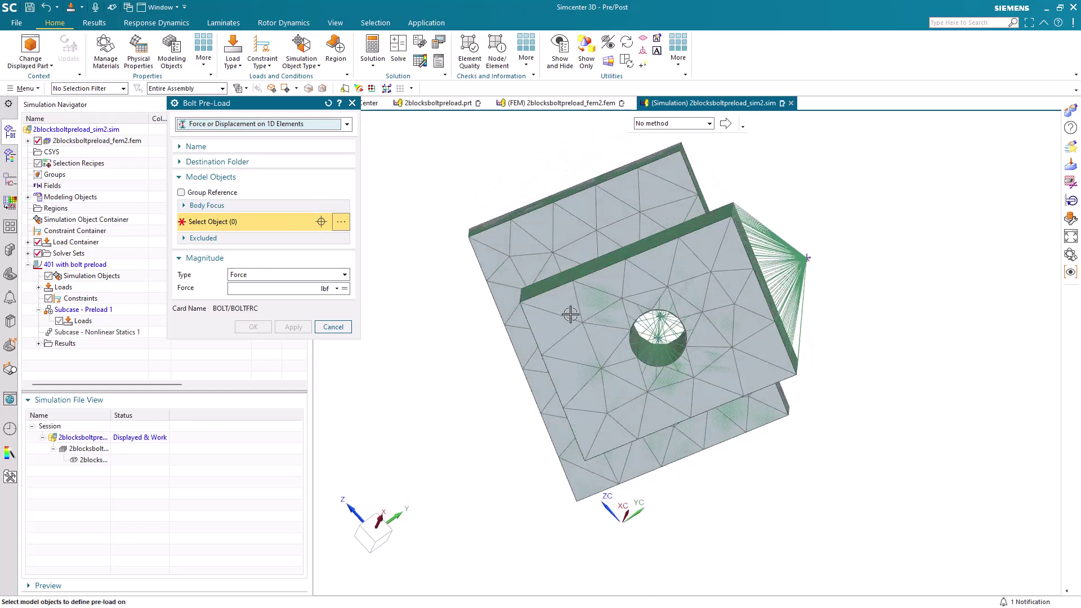
pyautogui.scroll(5, 642, 326)
# Apply 500 lbf to the 1D bolt element in the hole and expand the Preload 1 loads.
pyautogui.click(651, 325)
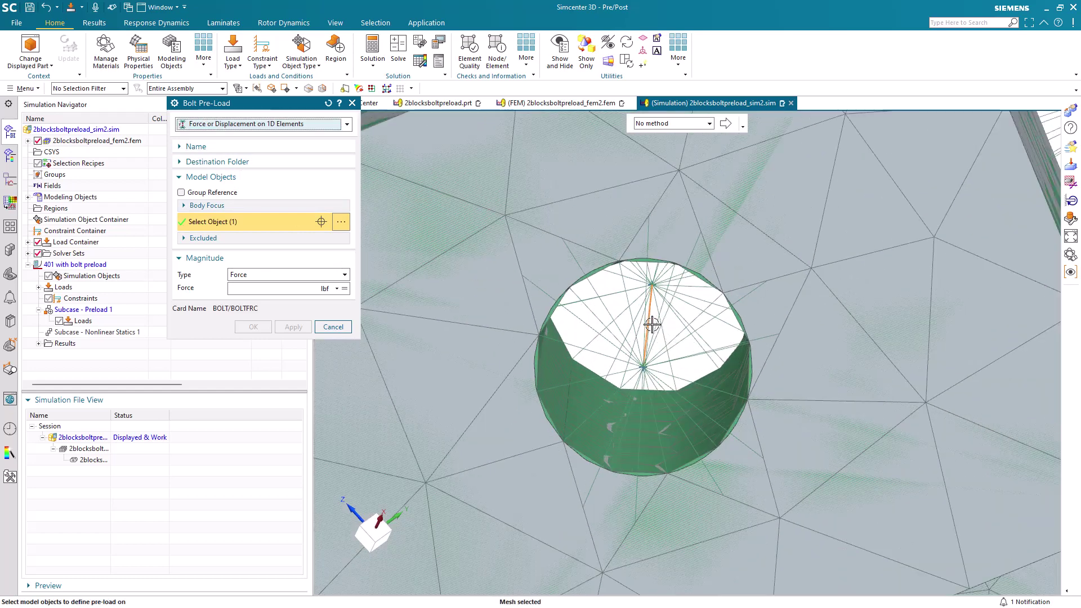
pyautogui.click(281, 290)
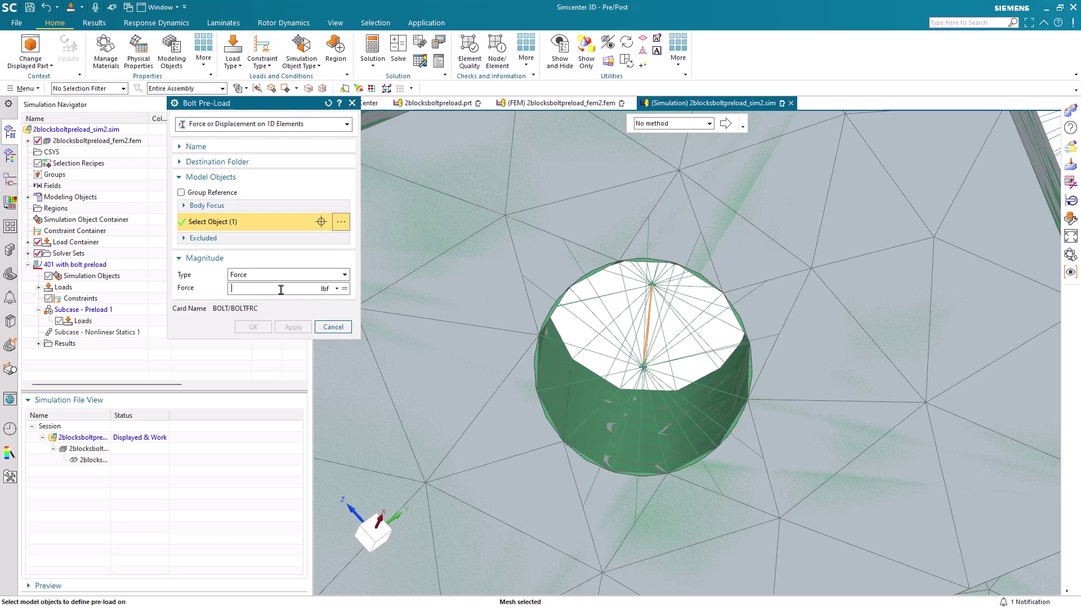
pyautogui.write('50')
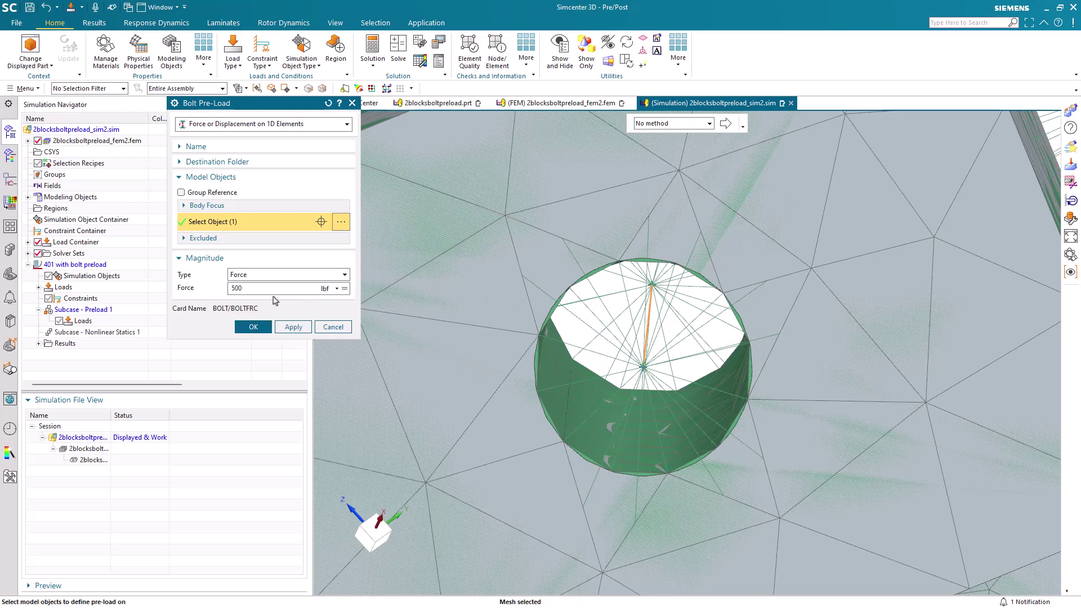
pyautogui.write('0')
pyautogui.click(253, 326)
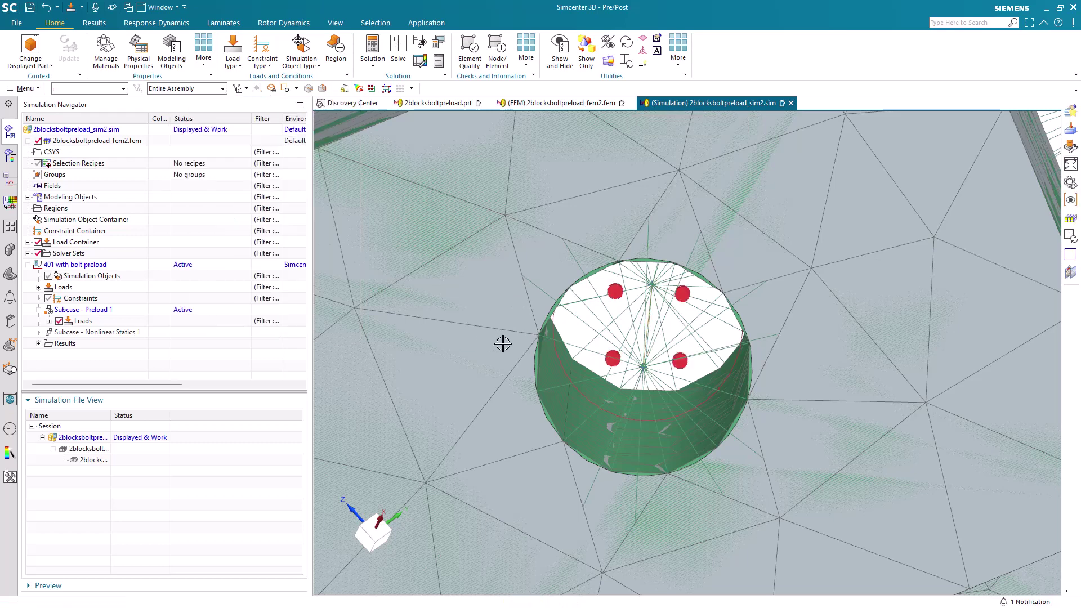
pyautogui.scroll(-2, 574, 356)
pyautogui.scroll(-1, 574, 356)
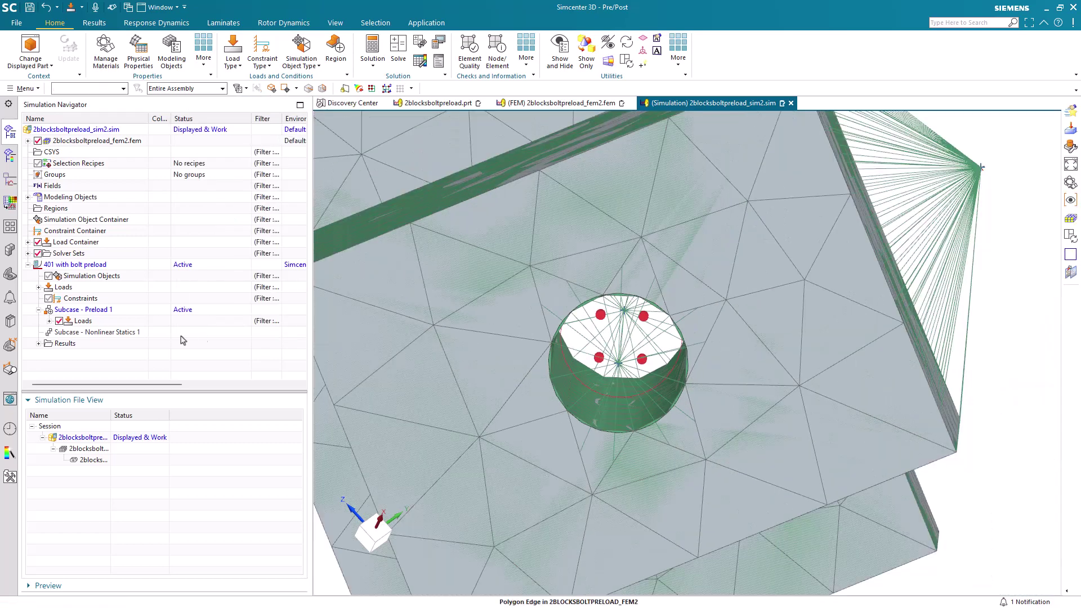
pyautogui.click(50, 321)
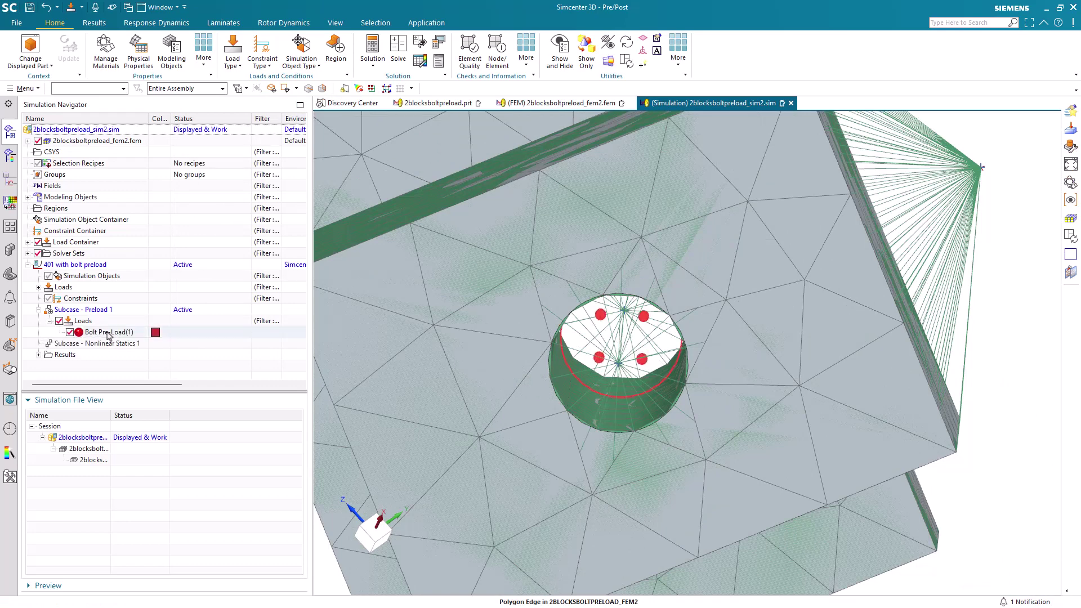
# Start a surface-to-surface contact/gluing with automatic face pairs found across both blocks.
pyautogui.doubleClick(95, 311)
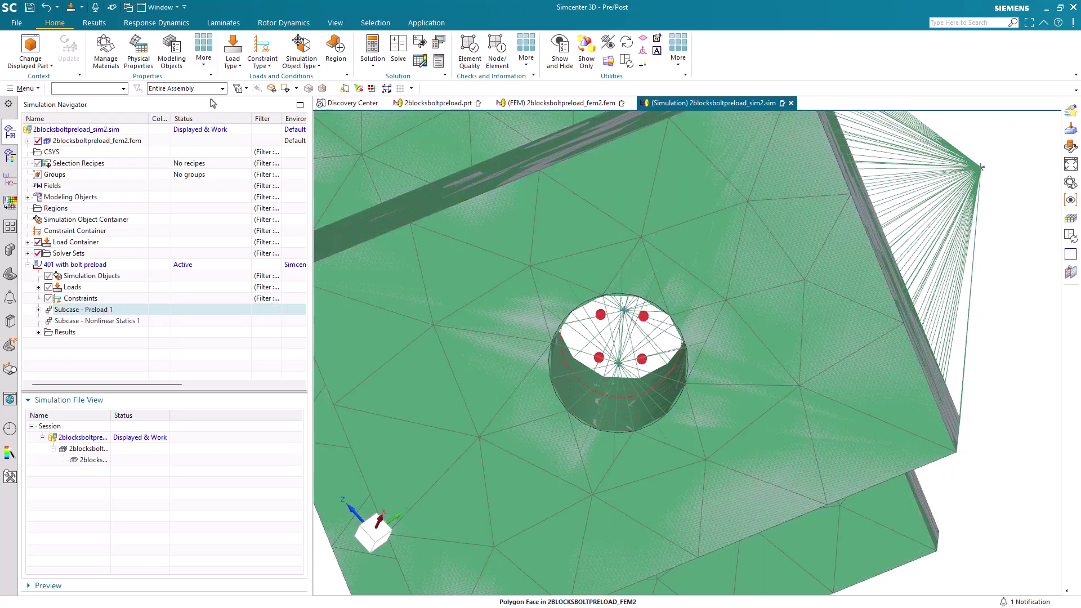
pyautogui.click(293, 70)
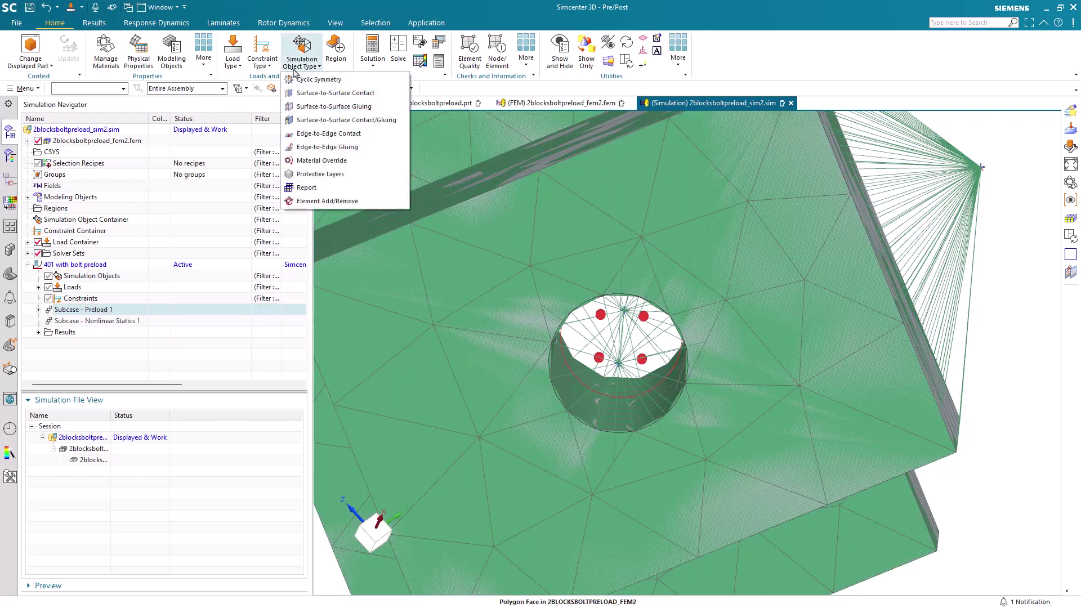
pyautogui.click(337, 120)
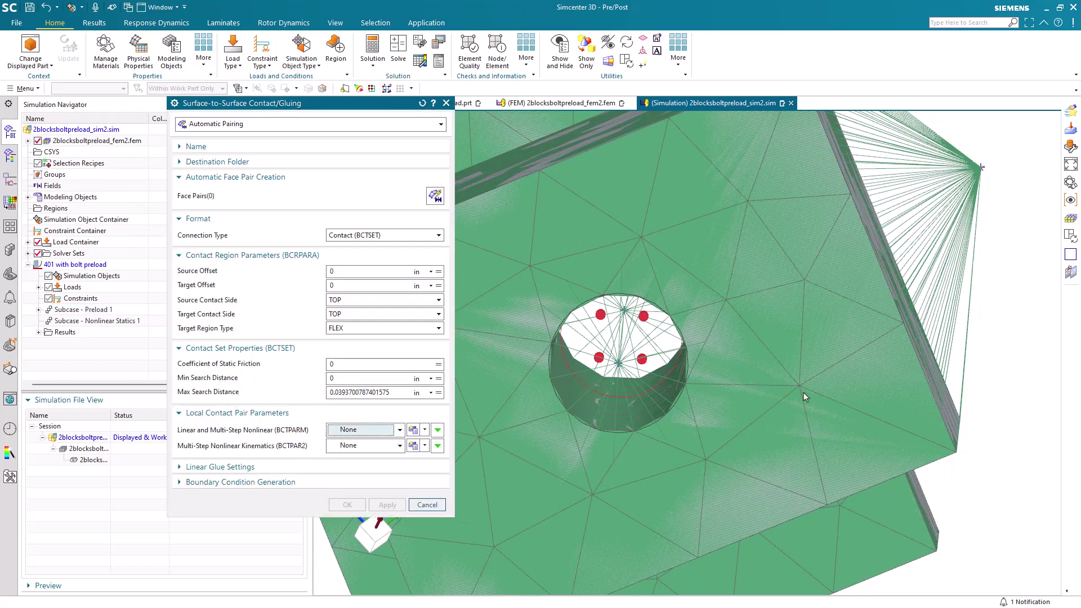
pyautogui.scroll(-5, 802, 398)
pyautogui.moveTo(788, 383); pyautogui.dragTo(750, 411, button='middle')
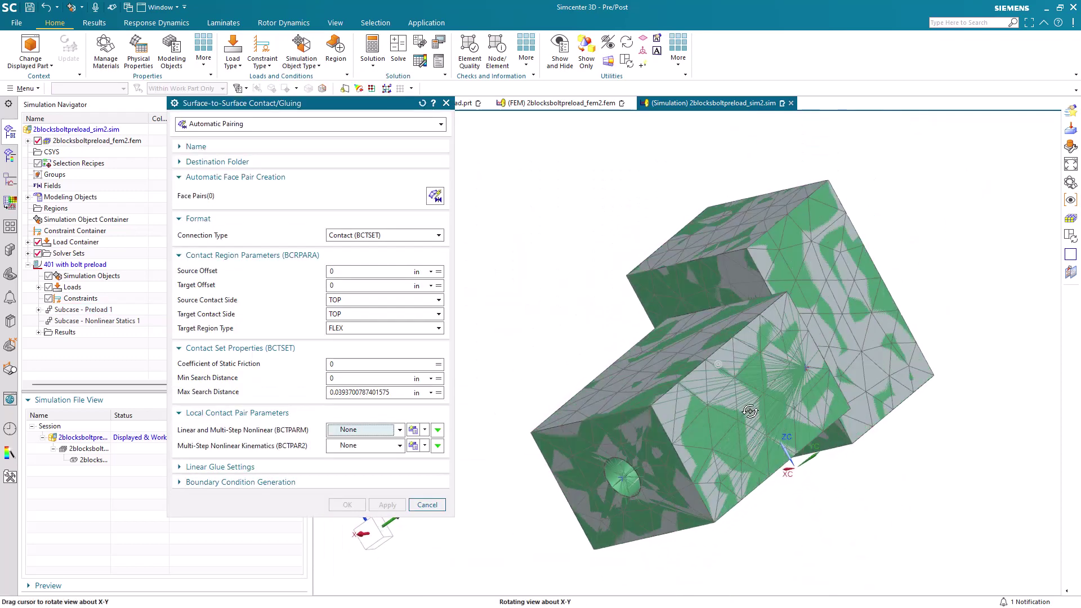
pyautogui.click(435, 195)
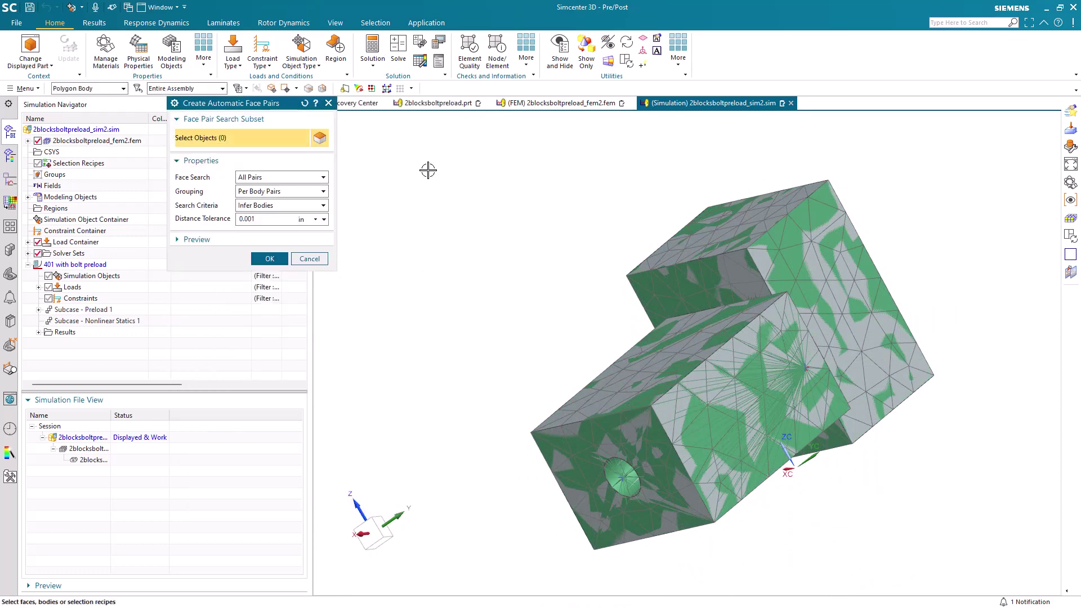
pyautogui.moveTo(420, 157); pyautogui.dragTo(1003, 548)
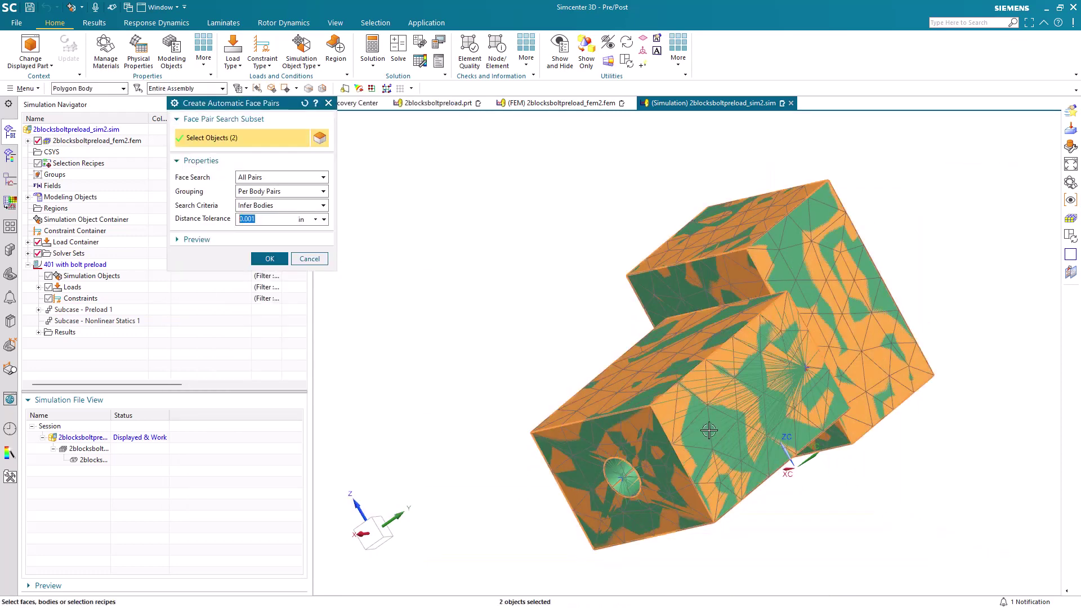
pyautogui.click(270, 258)
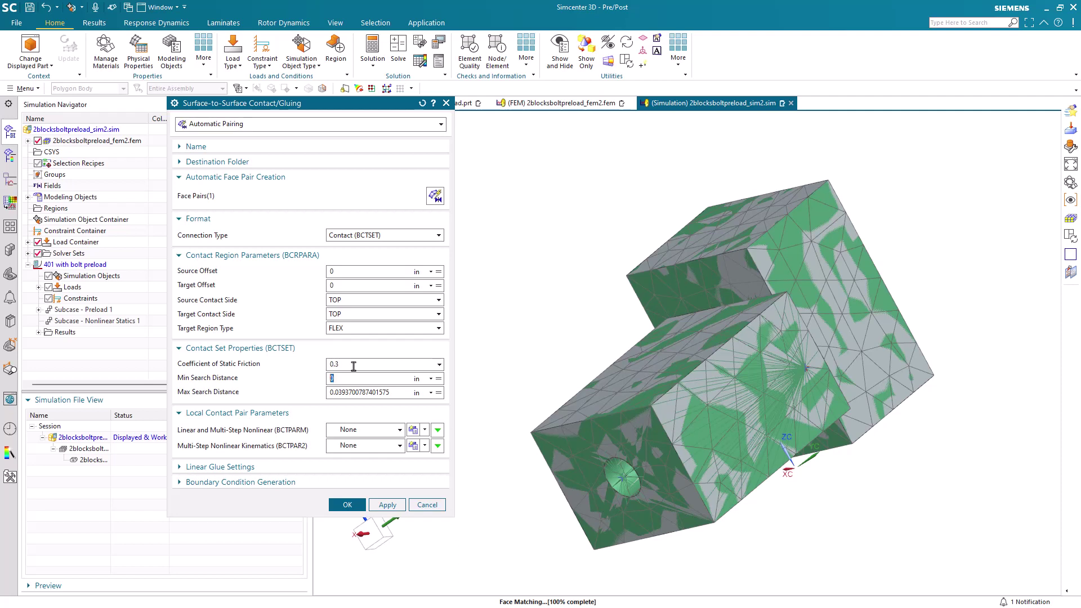
# Use search distances -.01 to .01 with 0.3 friction, create Face Contact/Gluing(1), and expand Simulation Objects.
pyautogui.write('-.01')
pyautogui.press('Tab')
pyautogui.write('.01')
pyautogui.click(346, 504)
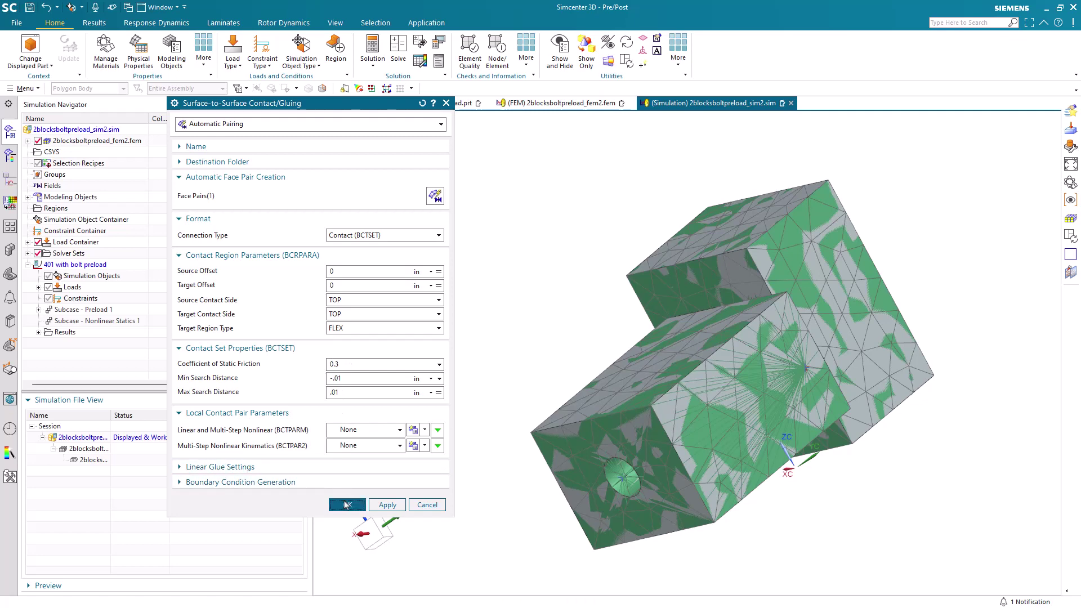
pyautogui.click(39, 276)
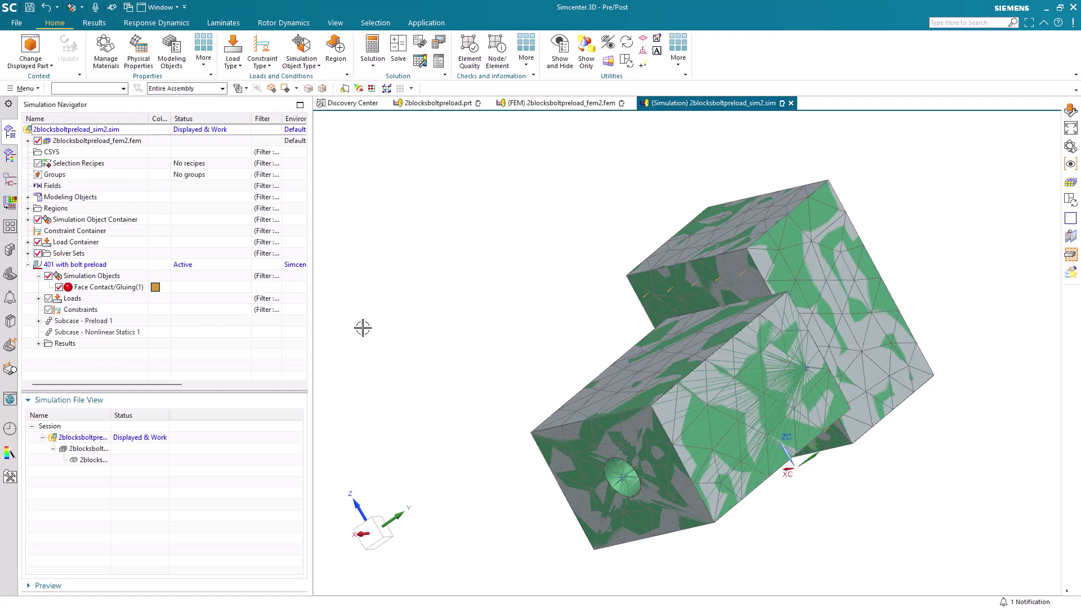
# Define a force by components with its magnitude driven by a field.
pyautogui.click(232, 53)
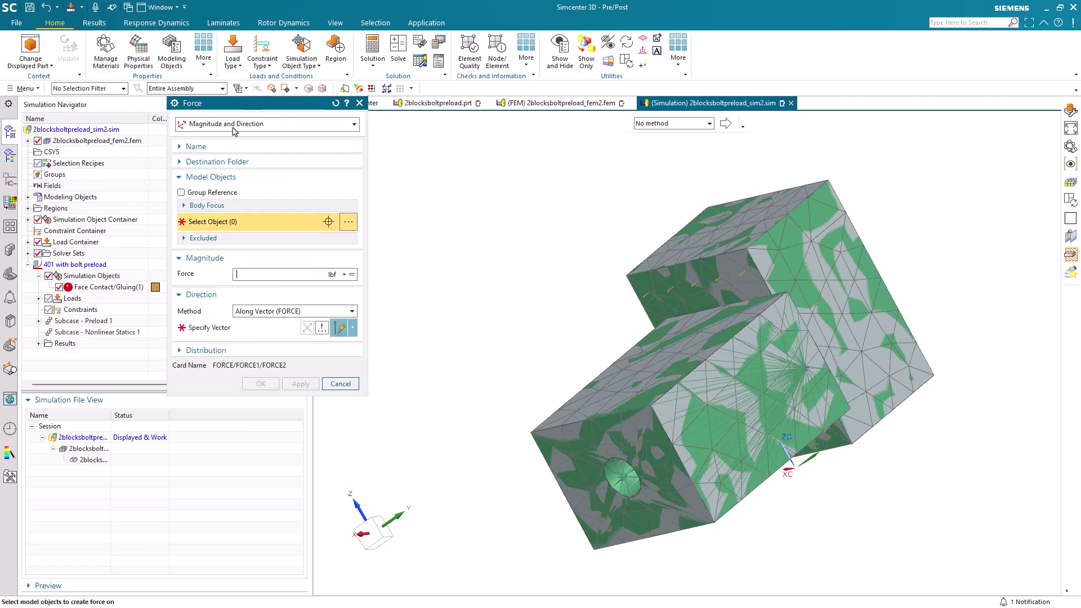
pyautogui.click(236, 124)
pyautogui.click(207, 160)
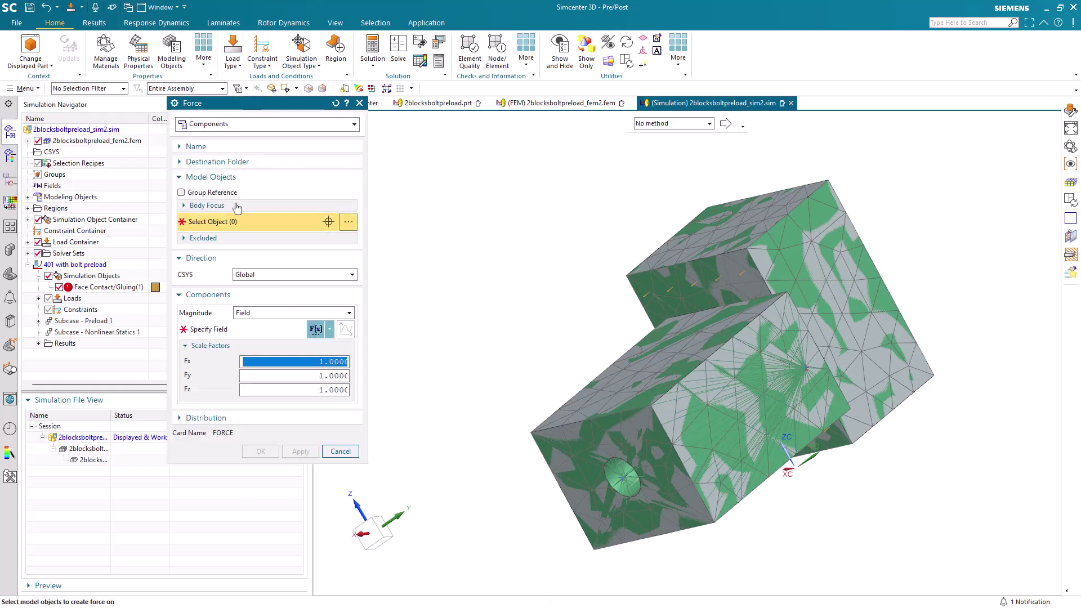
pyautogui.click(276, 313)
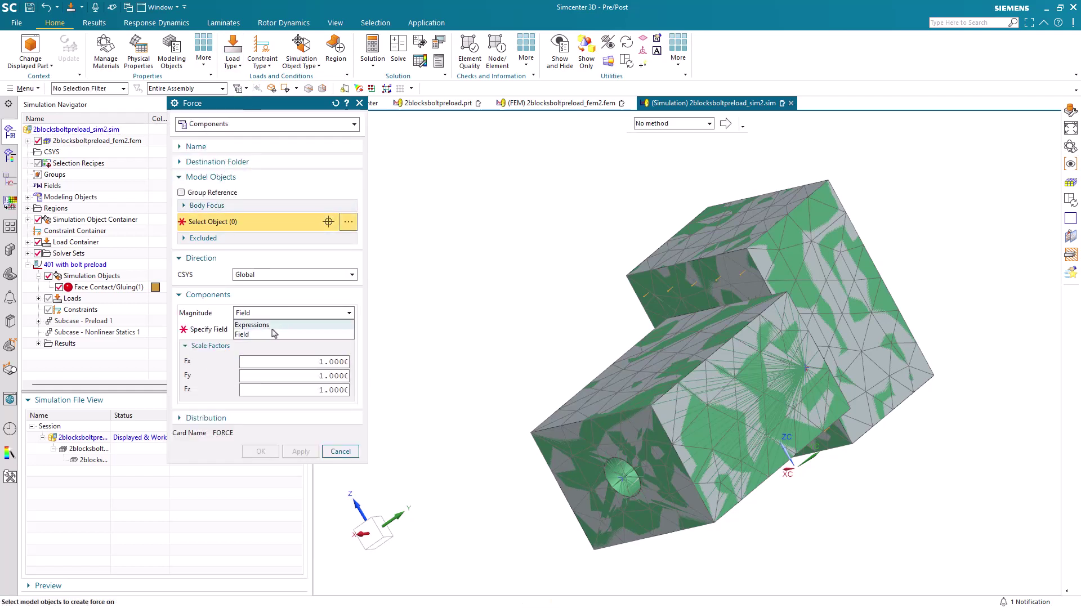
pyautogui.click(276, 334)
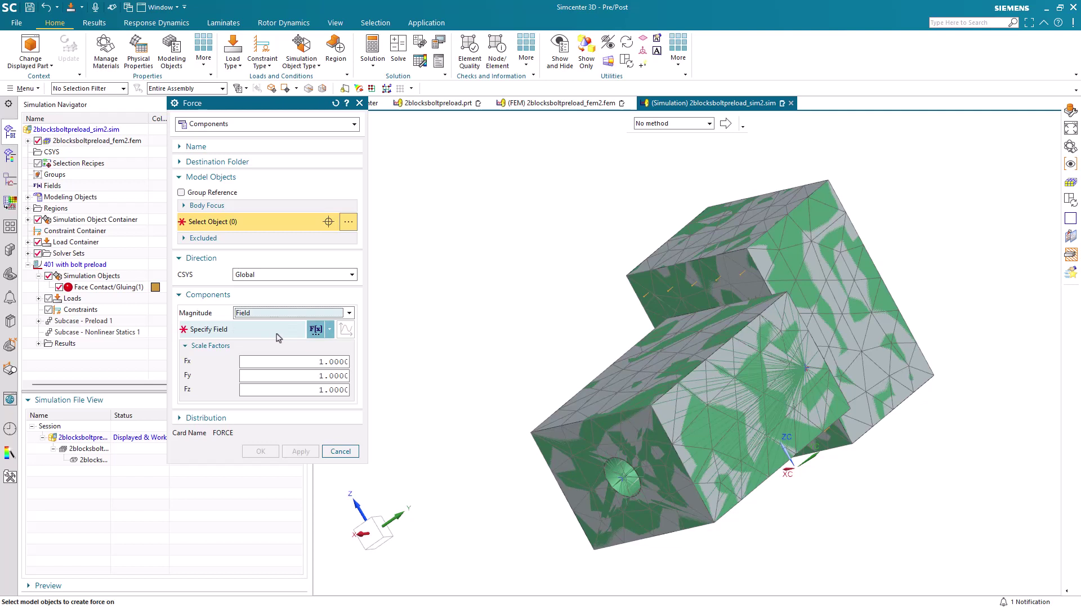
# Create a new table field with time as independent variable and open its data in a spreadsheet.
pyautogui.click(329, 329)
pyautogui.click(316, 386)
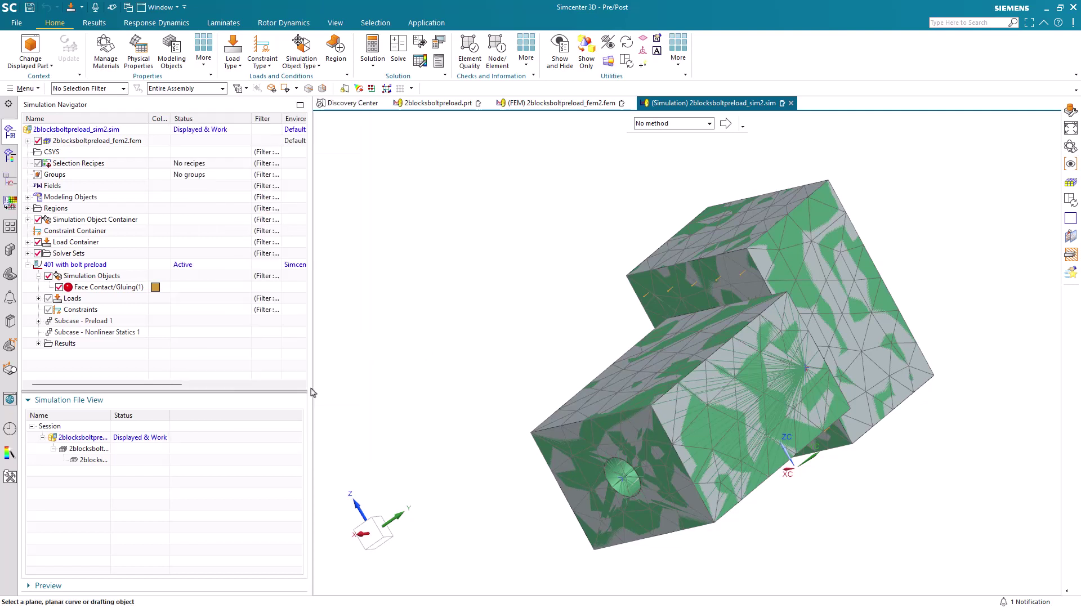
pyautogui.click(475, 163)
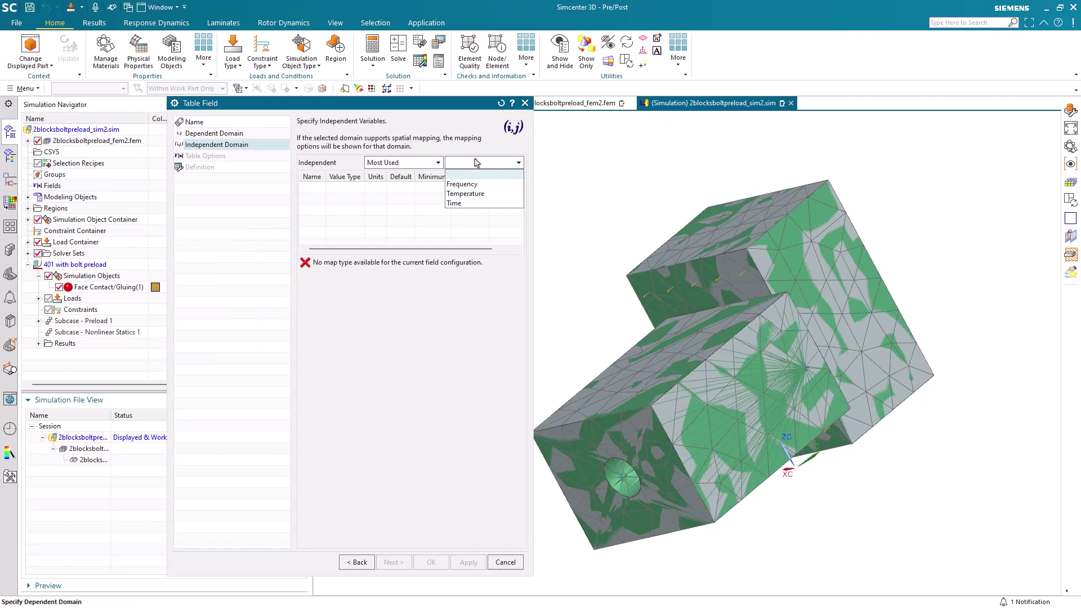
pyautogui.click(464, 203)
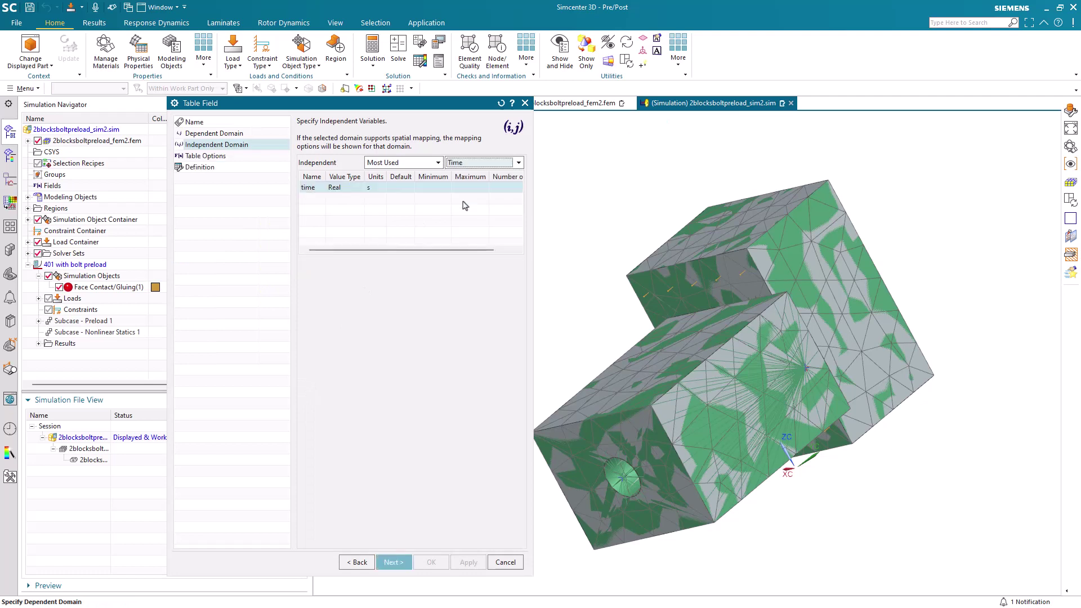
pyautogui.click(394, 562)
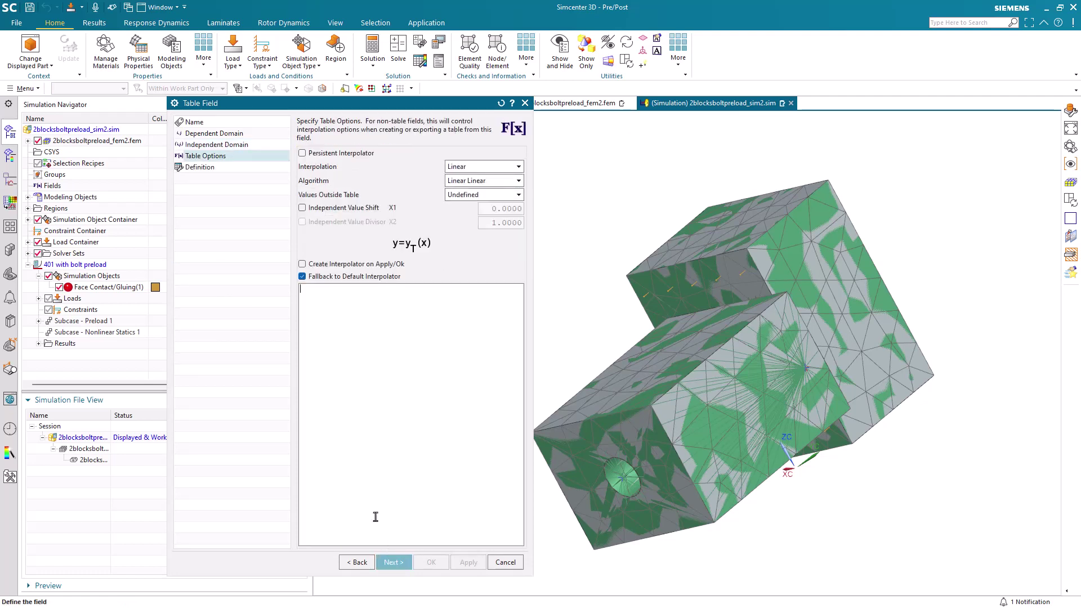
pyautogui.click(387, 564)
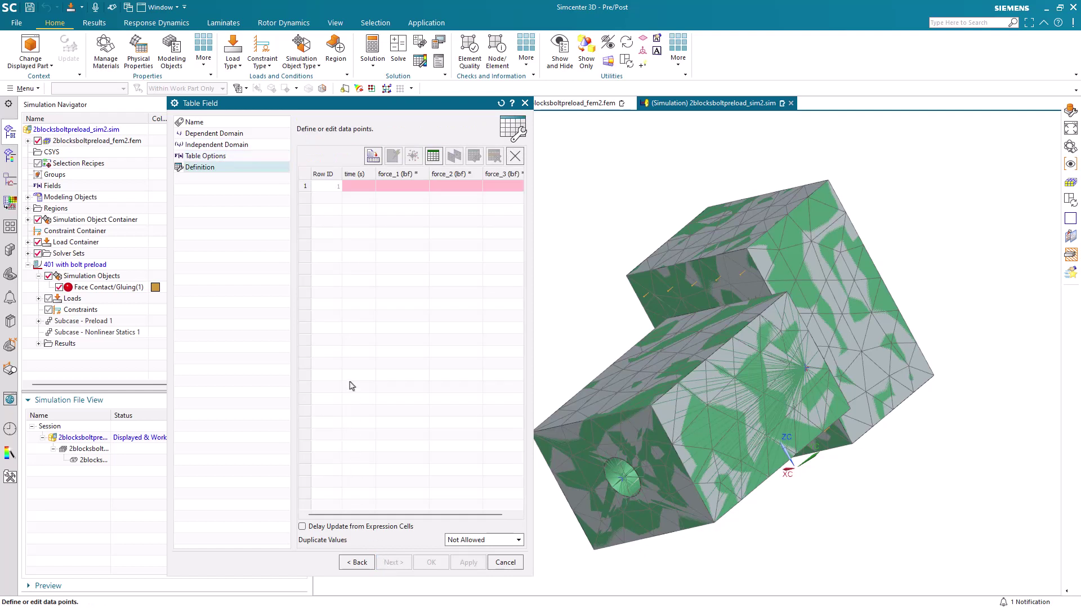
pyautogui.click(432, 158)
# Paste fxyz.csv rows A2:D7 into the Magnitude sheet, update the table, and close fxyz.csv unsaved.
pyautogui.moveTo(45, 141); pyautogui.dragTo(739, 100)
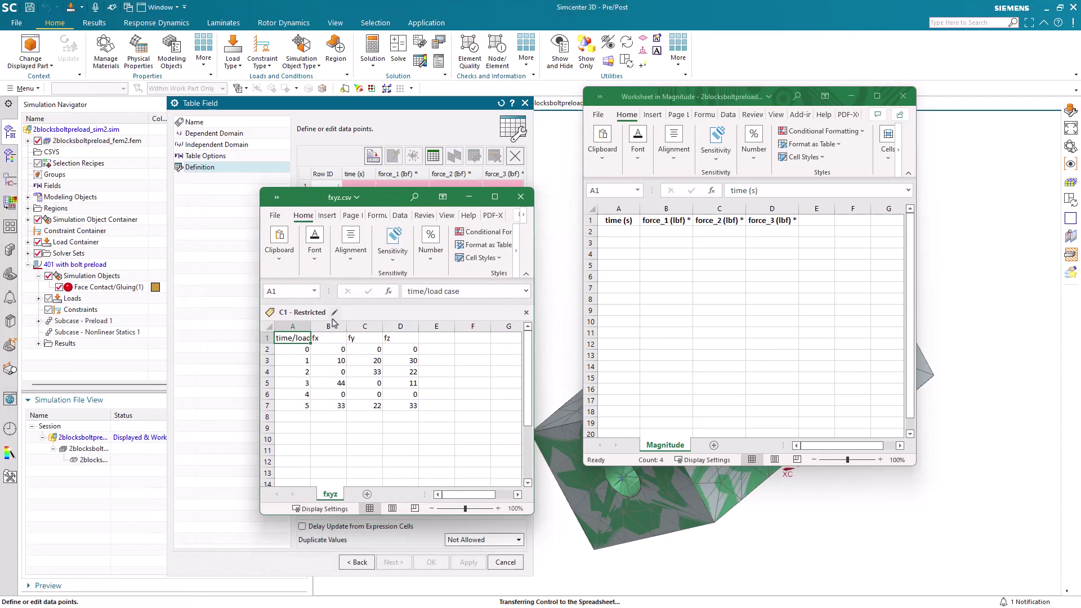
pyautogui.moveTo(289, 349); pyautogui.dragTo(399, 405)
pyautogui.hotkey('ctrl', 'c')
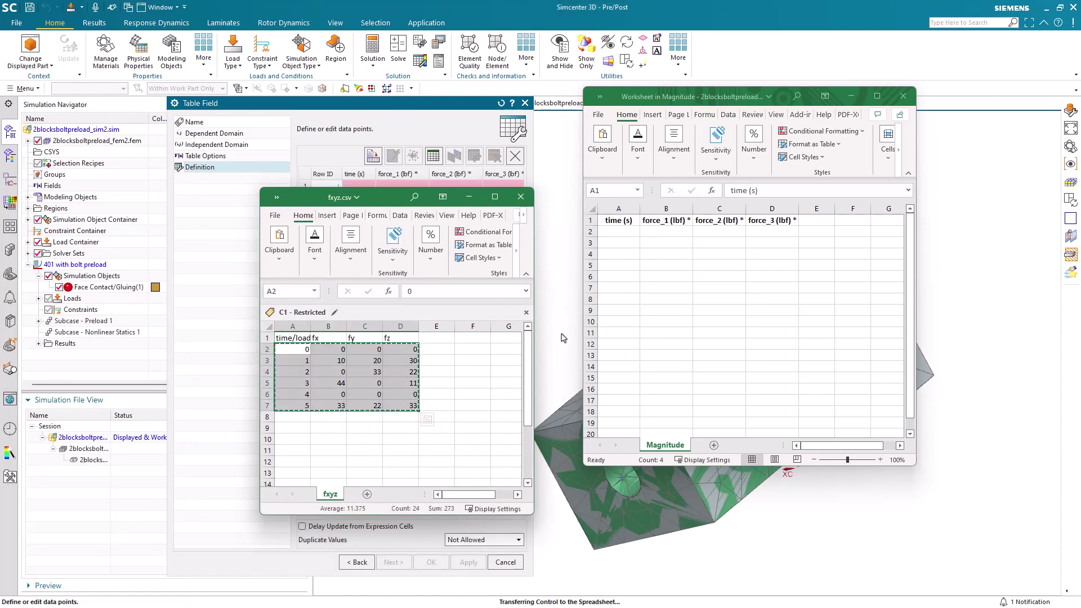
pyautogui.click(624, 231)
pyautogui.hotkey('ctrl', 'v')
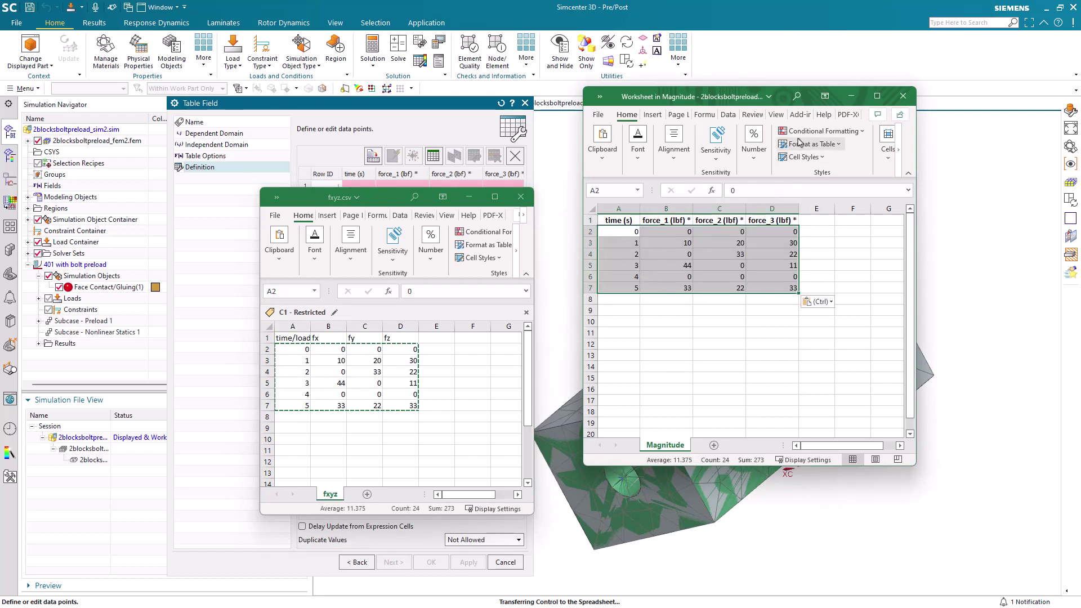
pyautogui.click(799, 115)
pyautogui.click(618, 133)
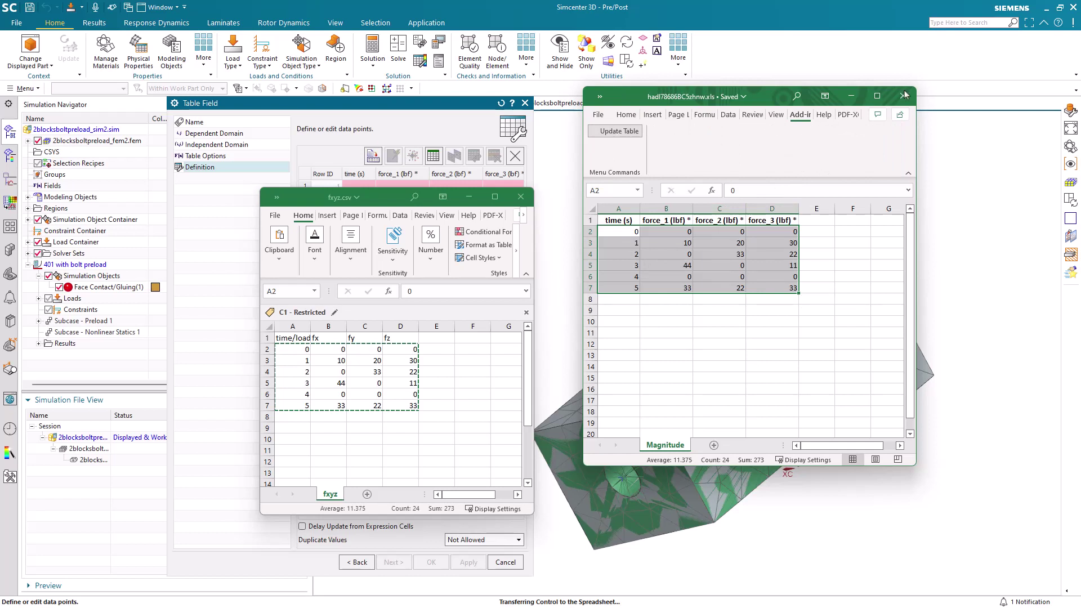
pyautogui.click(528, 199)
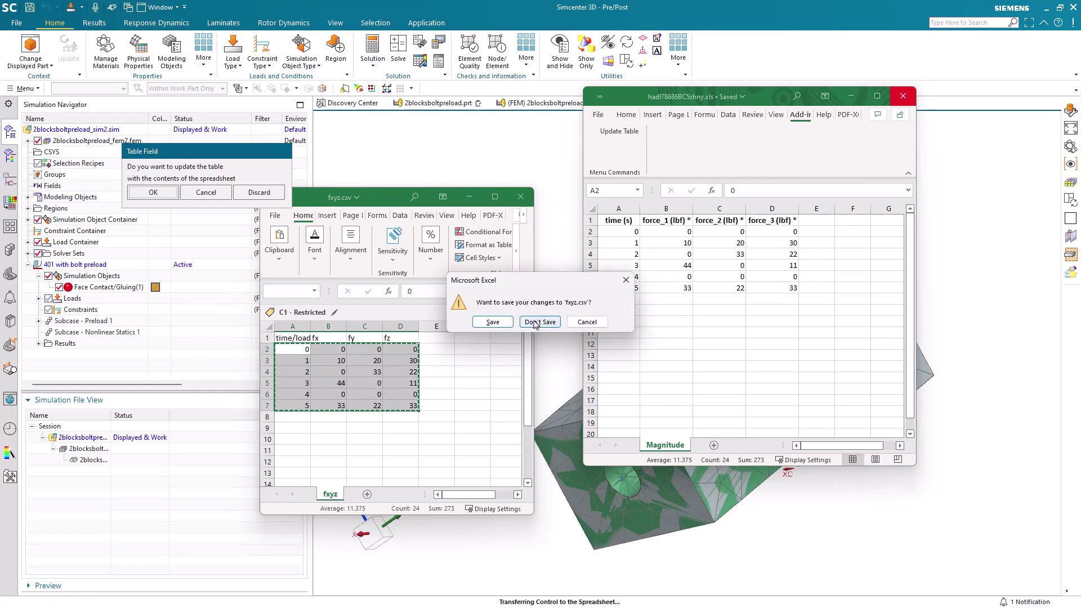
pyautogui.click(537, 323)
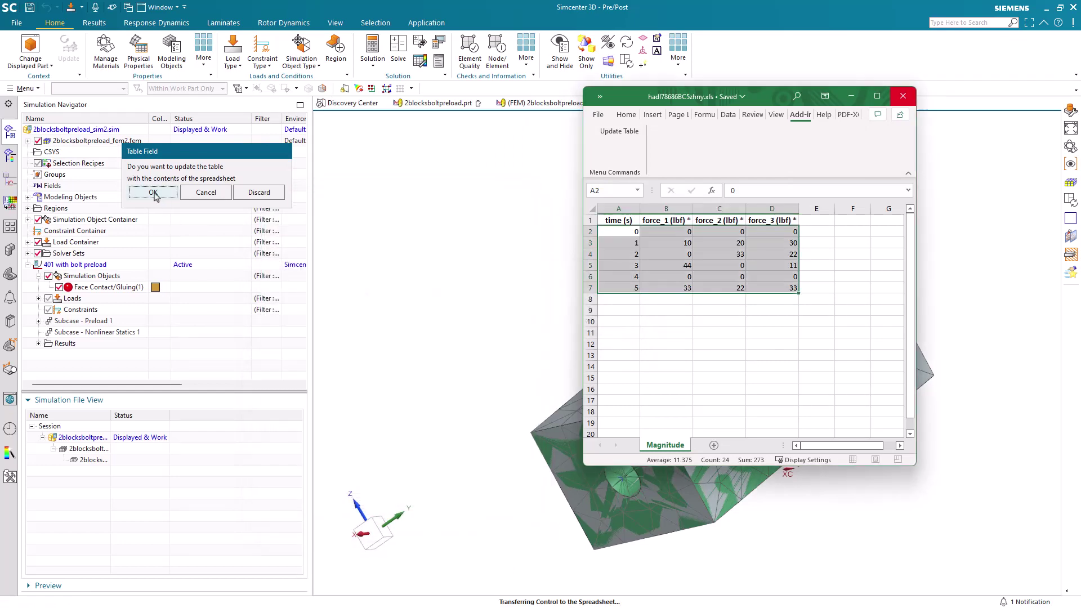
# Accept the imported force table, apply the force at the spider's centre point, and begin a Moment load.
pyautogui.click(153, 193)
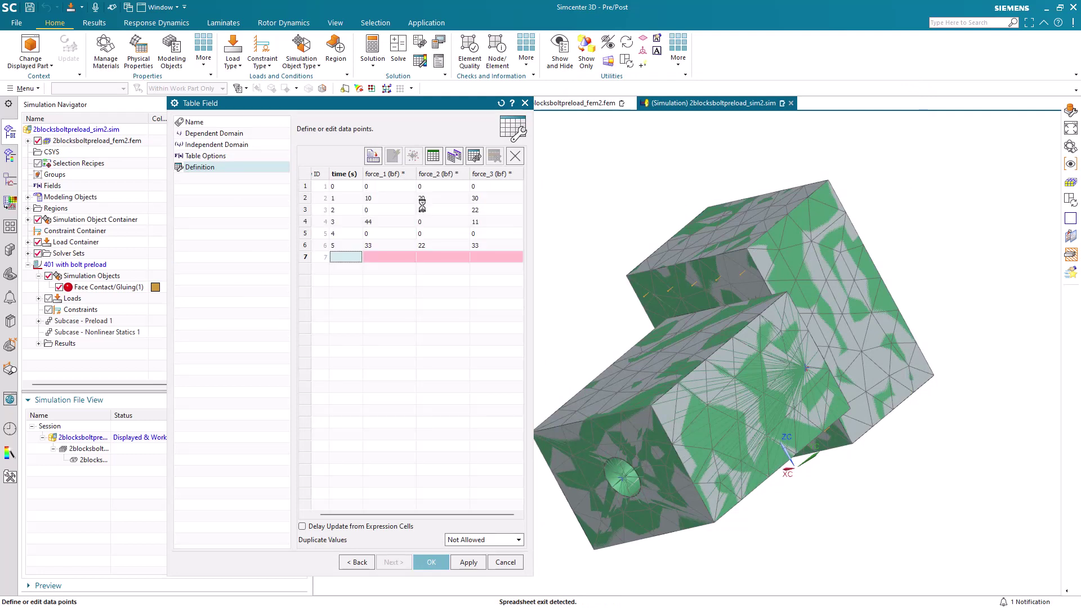
pyautogui.click(431, 562)
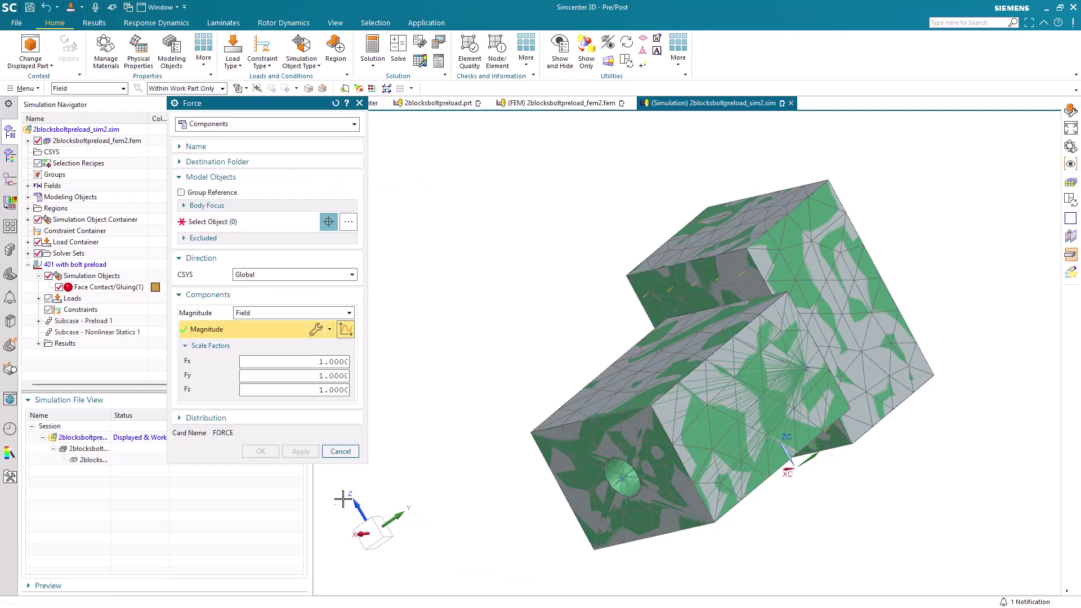
pyautogui.moveTo(542, 374); pyautogui.dragTo(591, 374, button='middle')
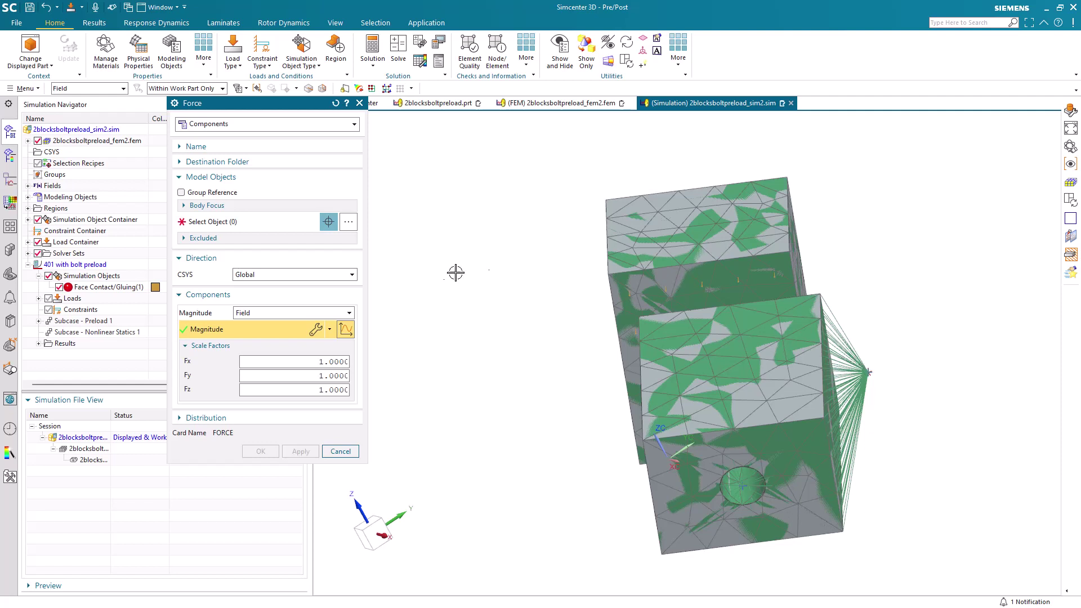
pyautogui.click(250, 229)
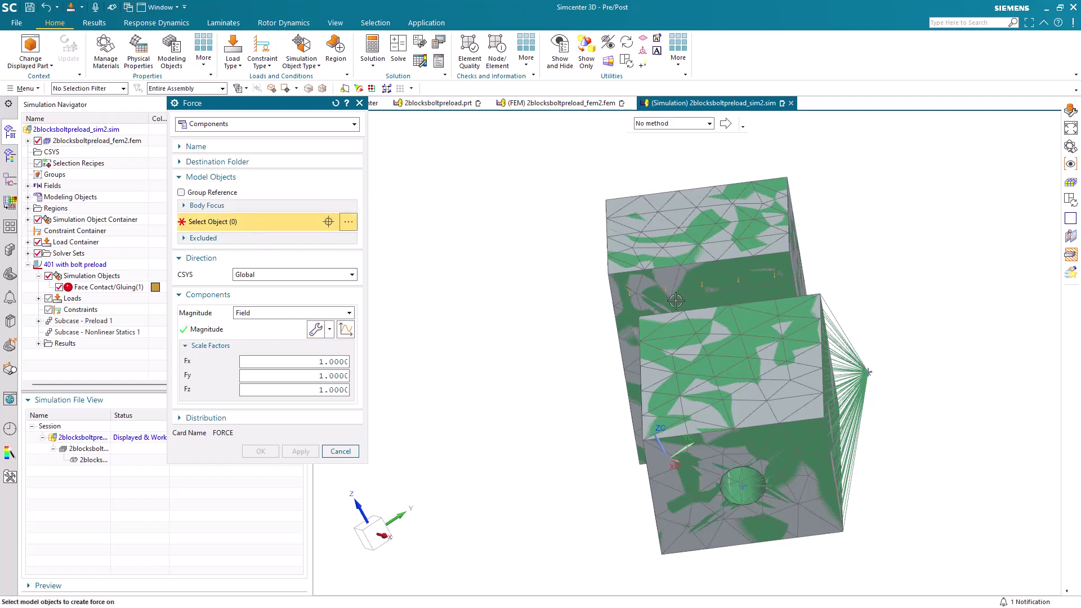
pyautogui.click(871, 361)
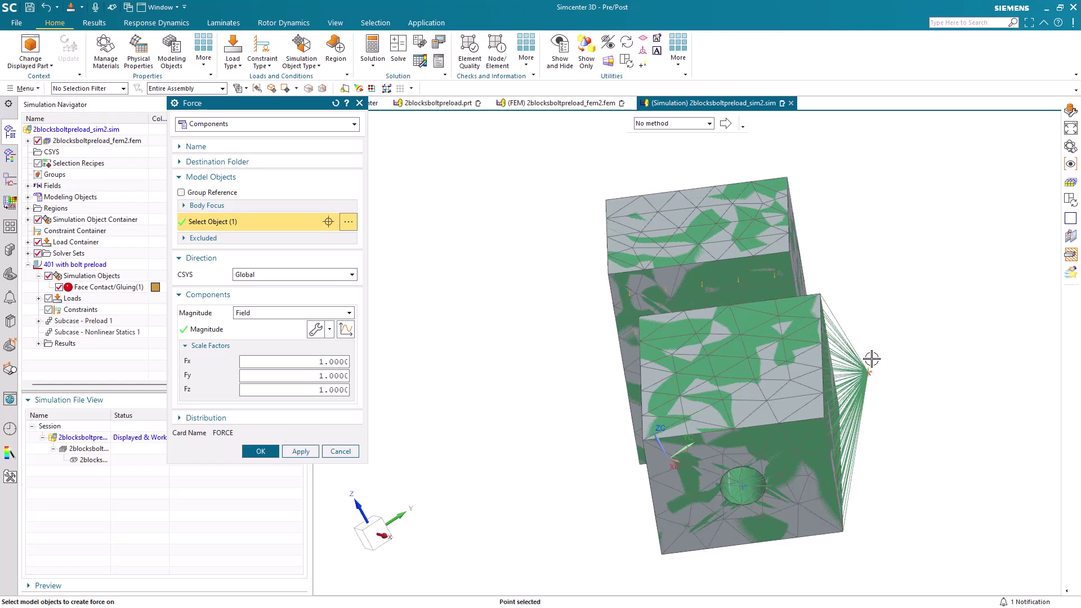
pyautogui.click(260, 451)
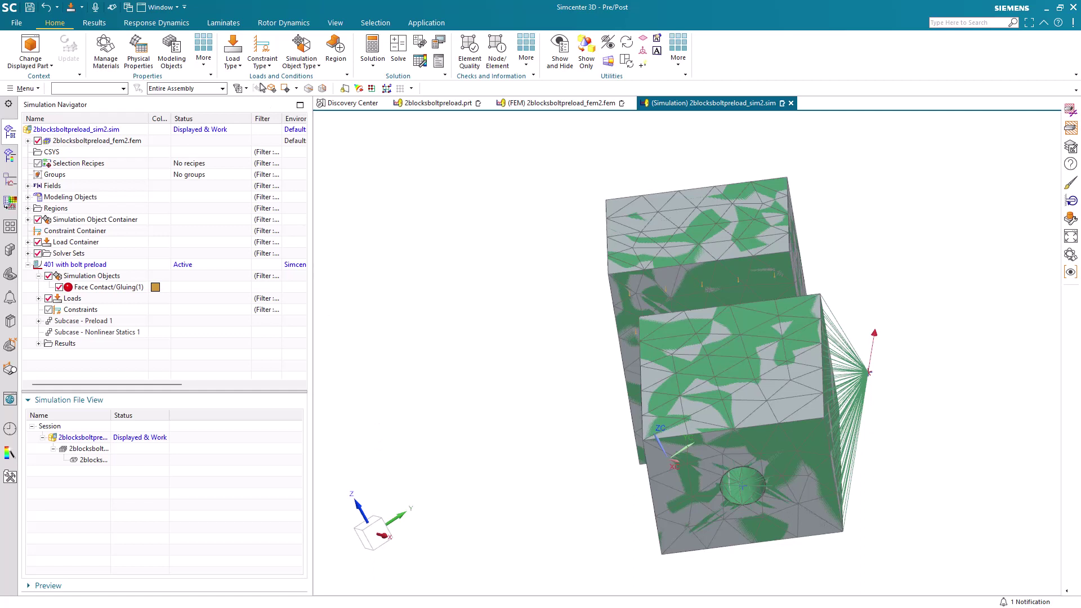
pyautogui.click(233, 62)
pyautogui.click(250, 107)
# Define the moment by components using a new time-based table field, advancing to its data points.
pyautogui.click(253, 124)
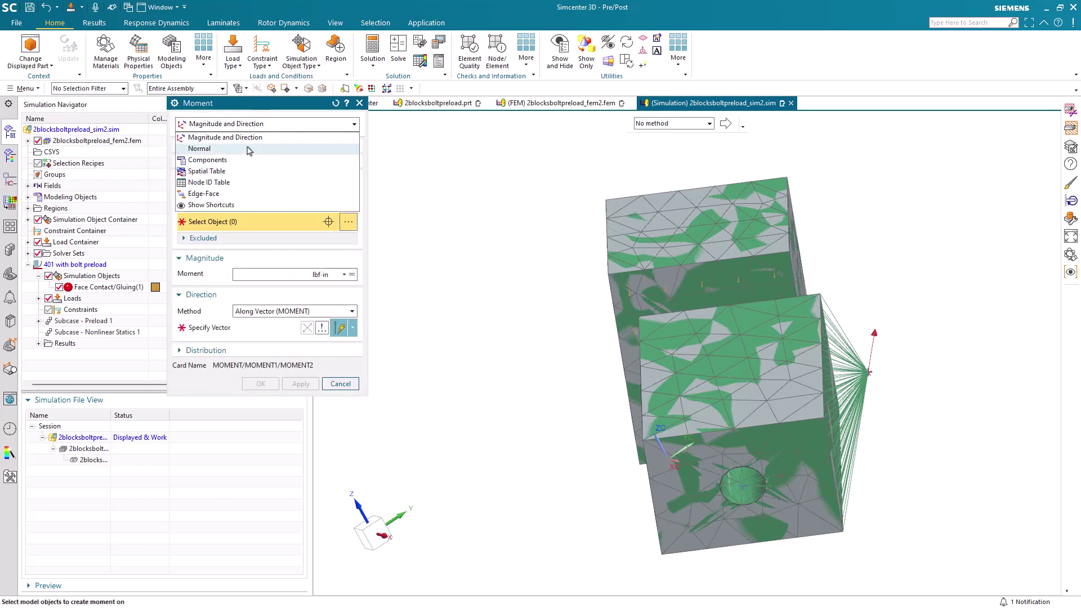
pyautogui.click(254, 160)
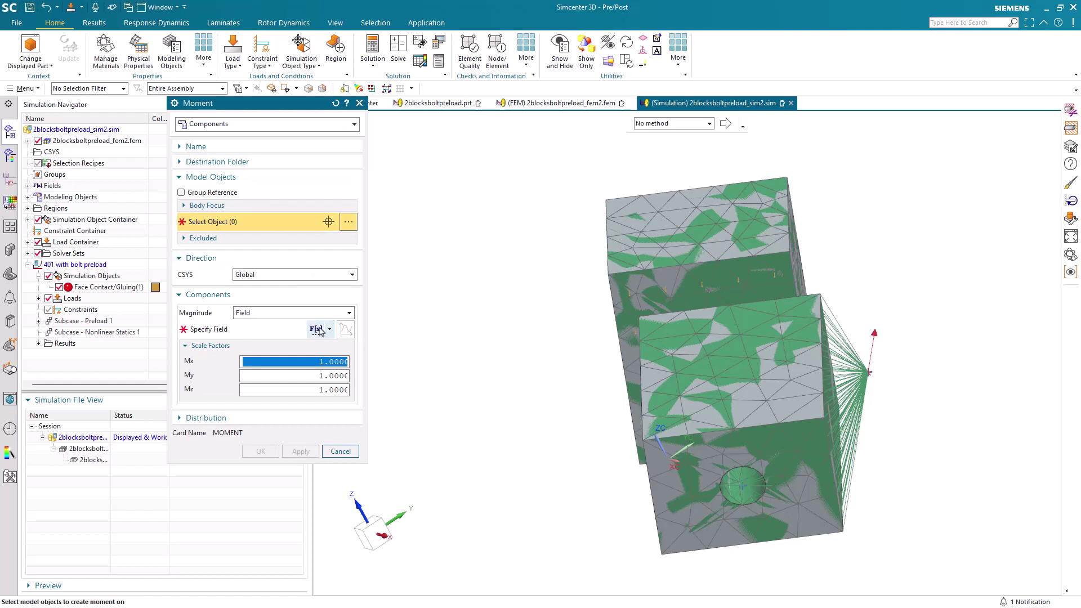
pyautogui.click(316, 330)
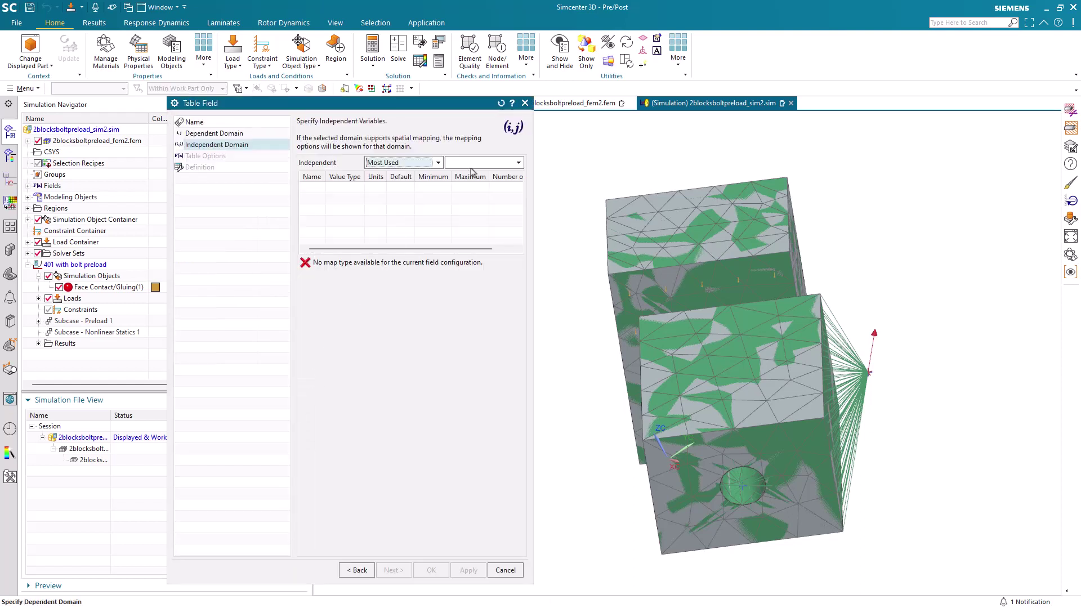
pyautogui.click(480, 163)
pyautogui.click(474, 203)
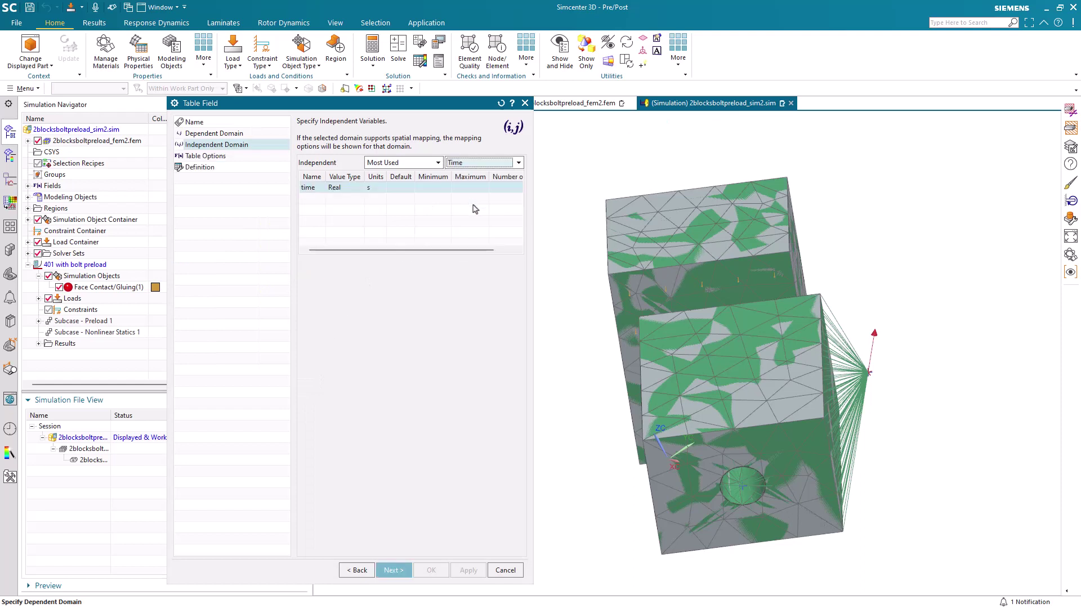
pyautogui.click(392, 570)
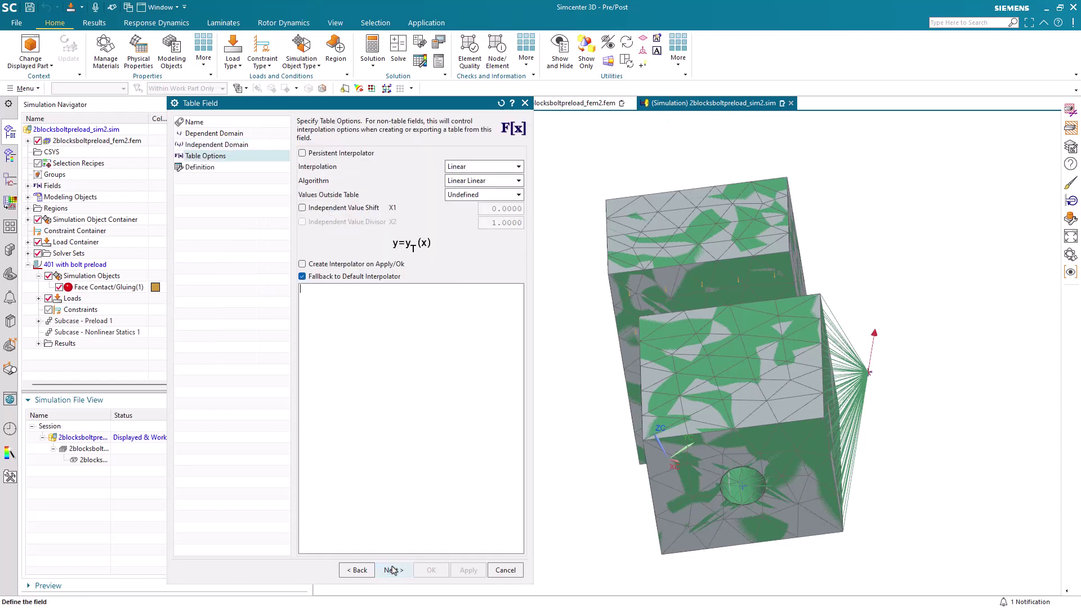
pyautogui.click(393, 570)
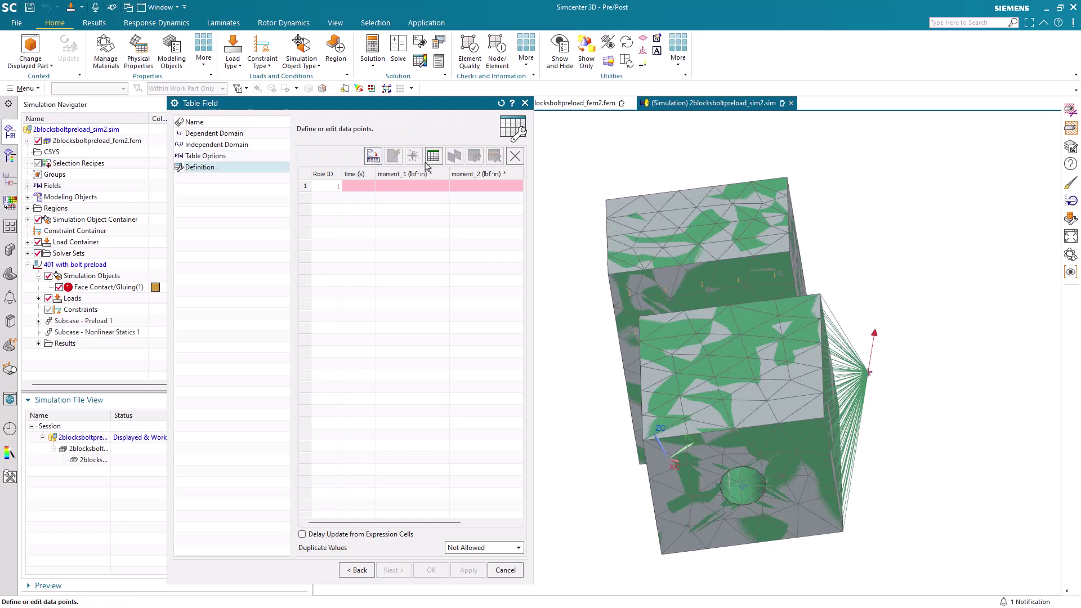
# Import the moment table data from mxyz.csv and confirm the table field.
pyautogui.click(373, 157)
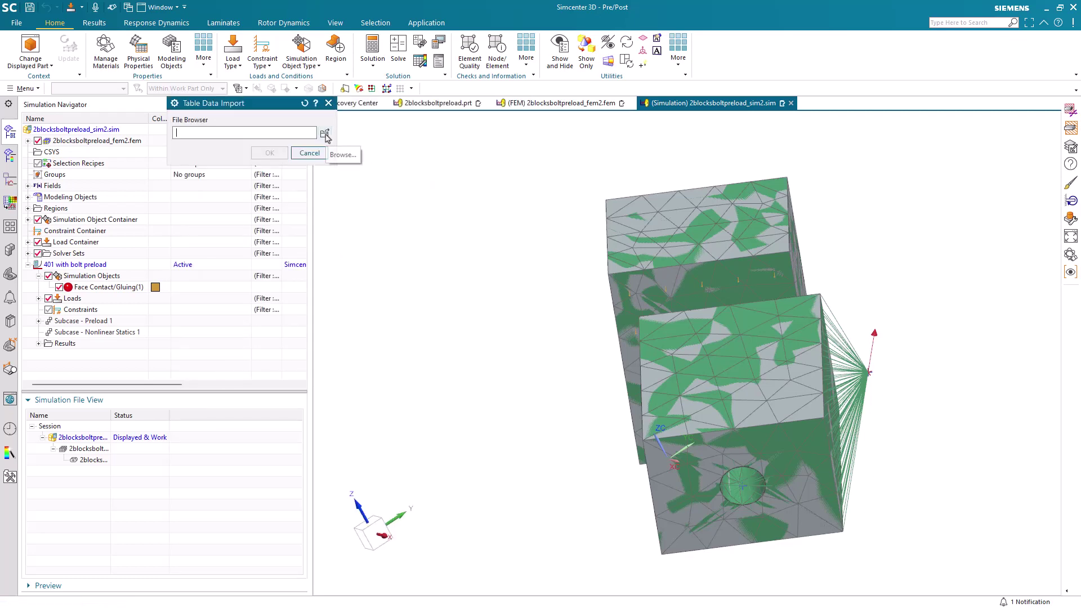
pyautogui.click(325, 134)
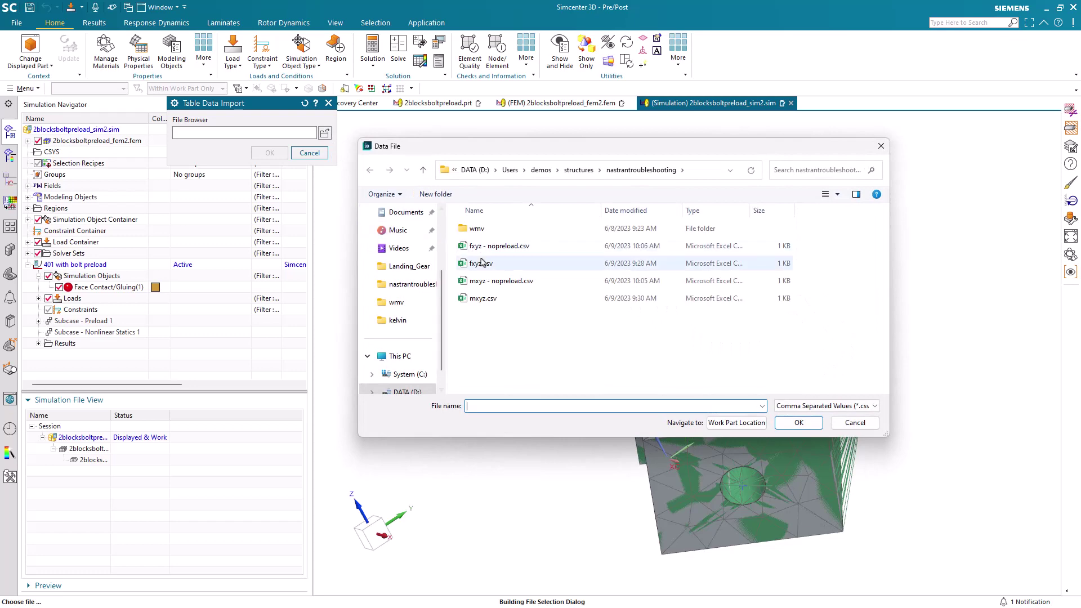
pyautogui.click(482, 299)
pyautogui.click(799, 422)
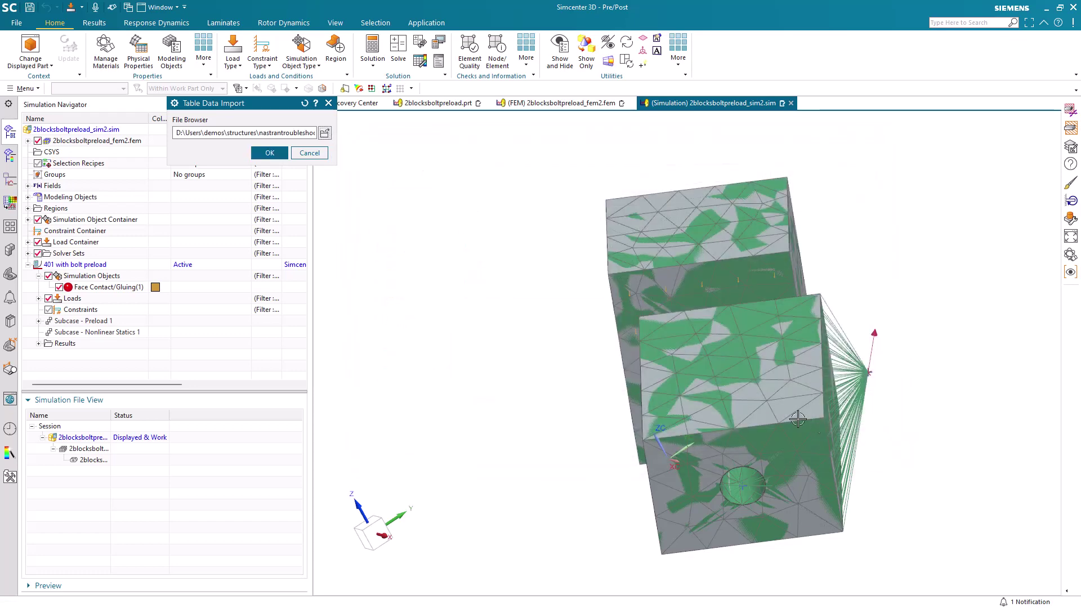
pyautogui.click(268, 154)
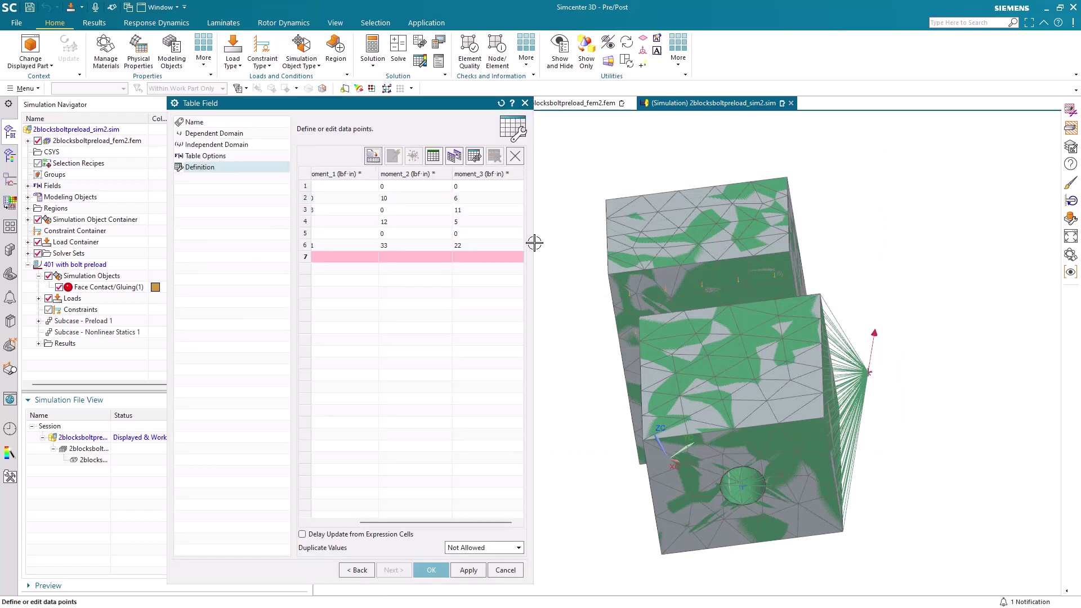
pyautogui.moveTo(532, 240); pyautogui.dragTo(681, 239)
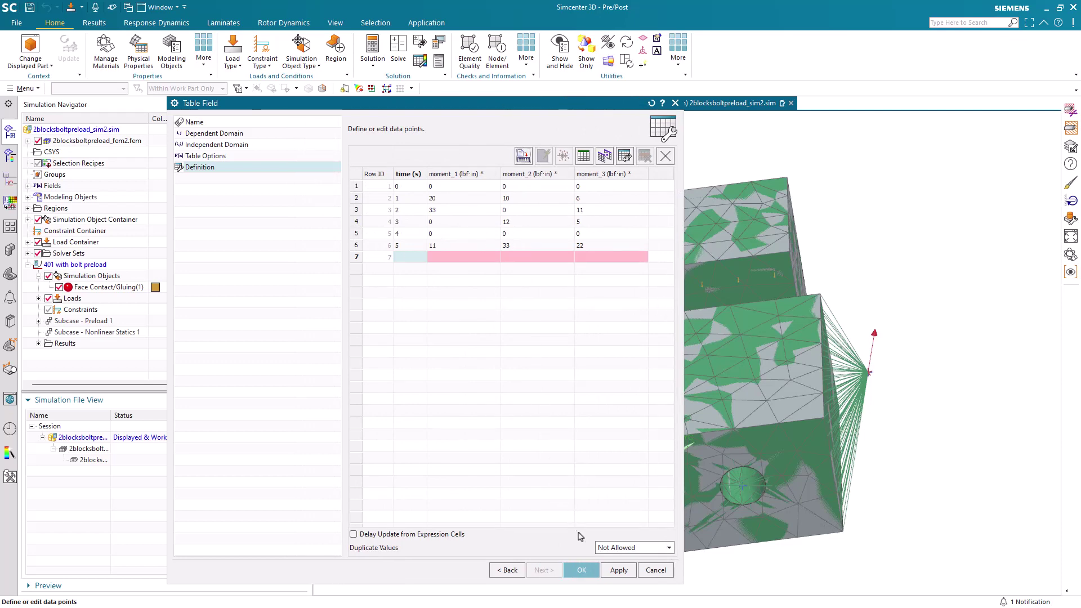
pyautogui.click(581, 570)
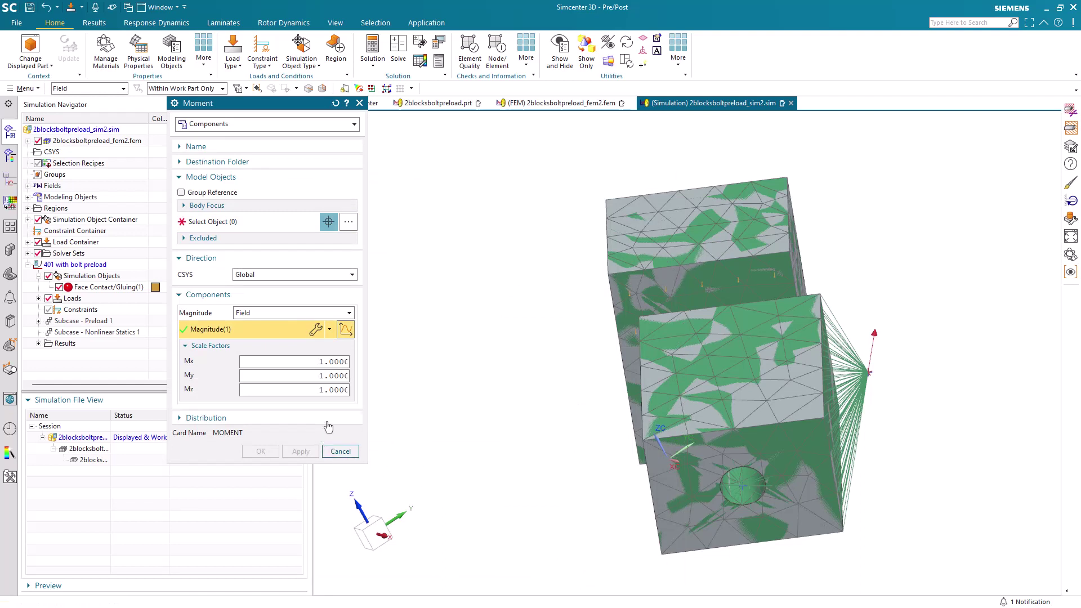
# Apply the moment at the spider's centre point.
pyautogui.click(260, 224)
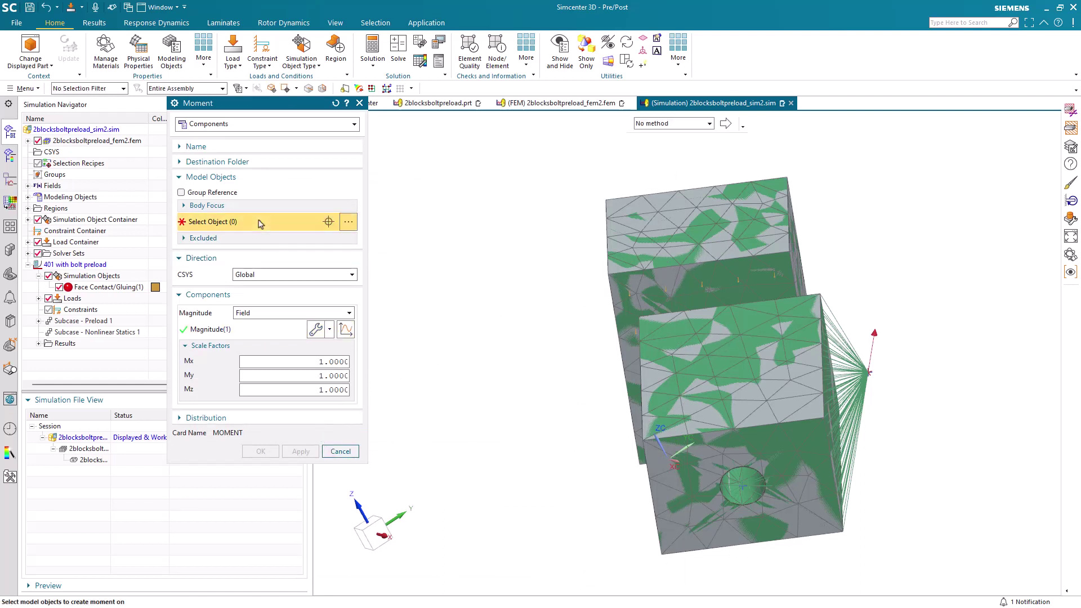
pyautogui.click(871, 374)
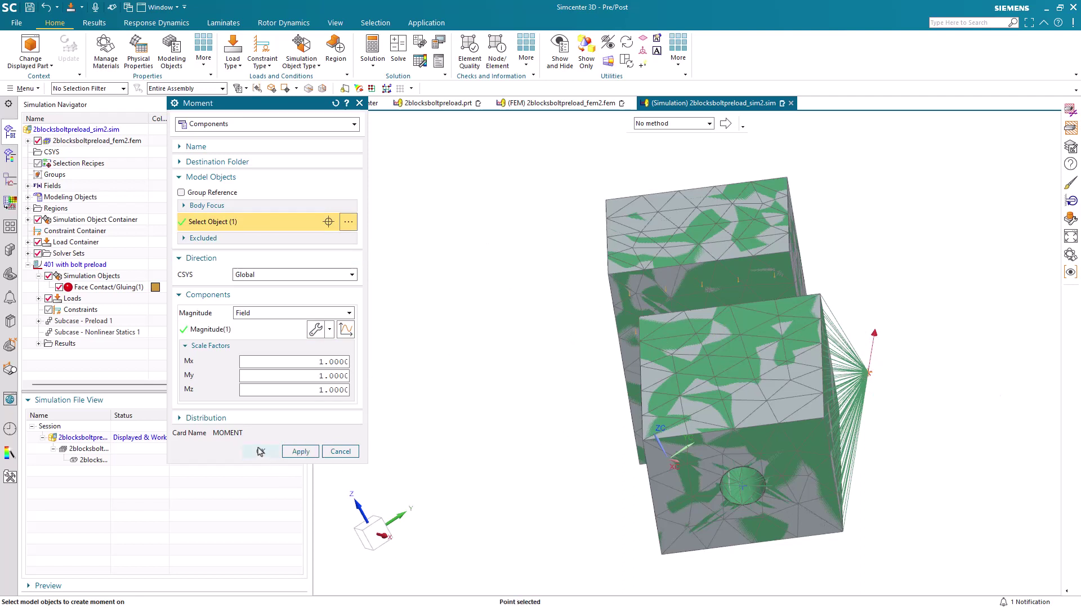
pyautogui.click(261, 451)
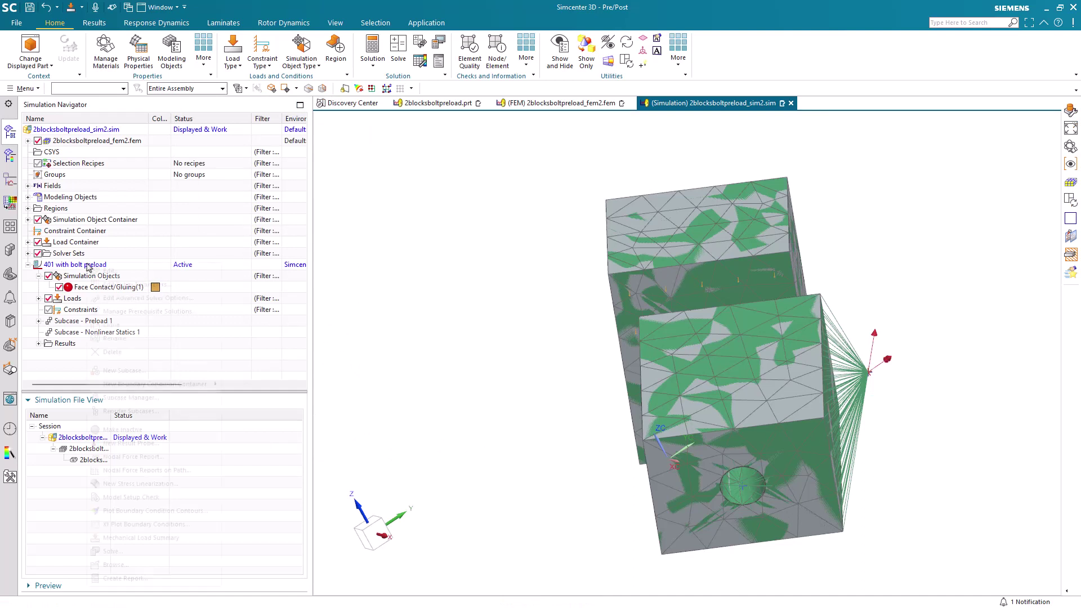
pyautogui.rightClick(90, 265)
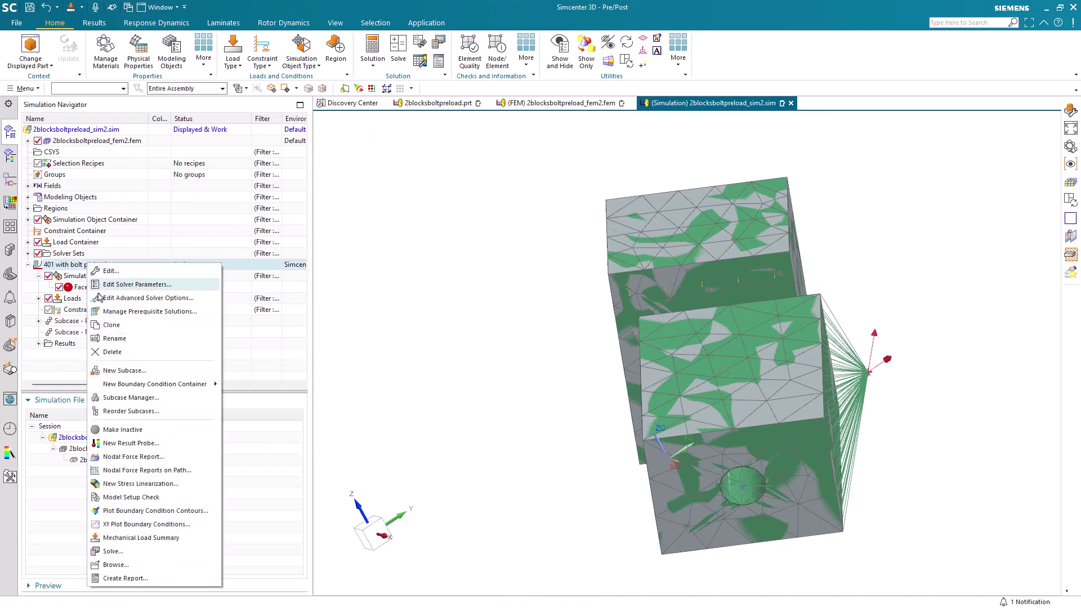
pyautogui.click(125, 552)
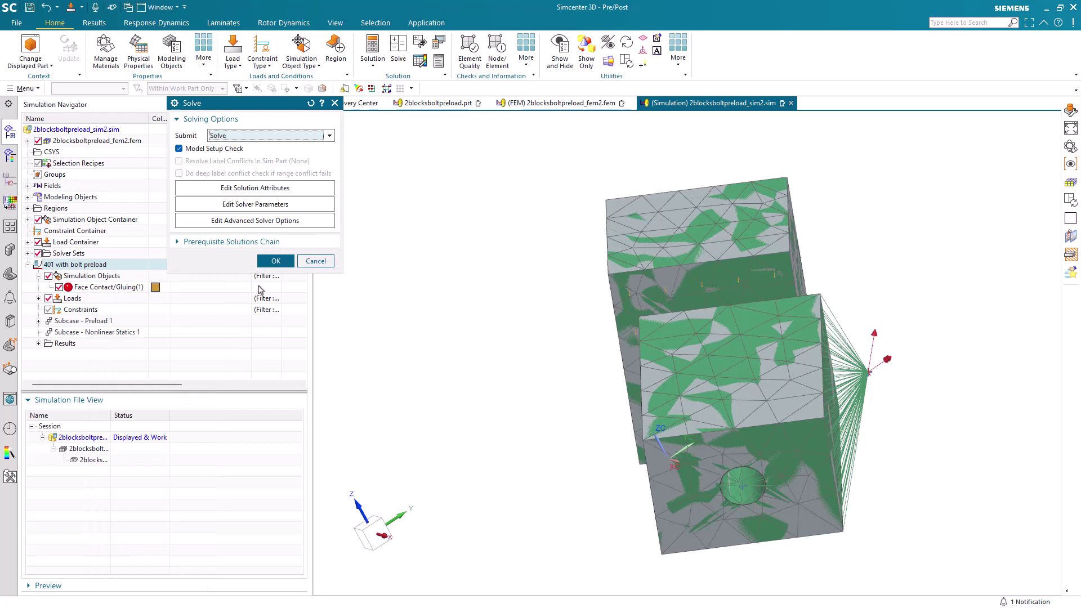
pyautogui.click(276, 261)
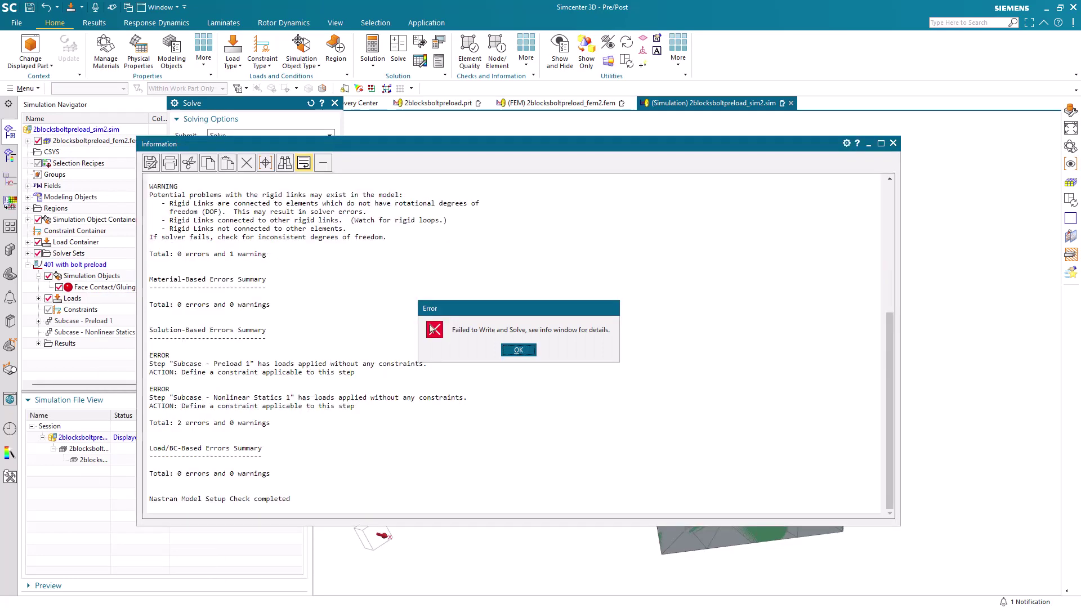
pyautogui.click(518, 350)
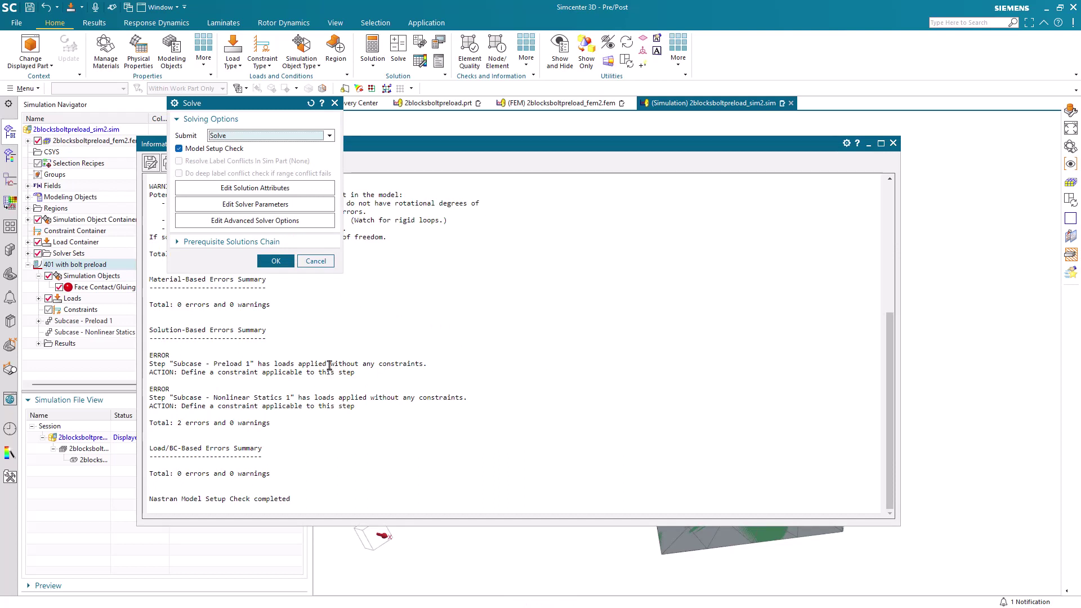
pyautogui.click(313, 261)
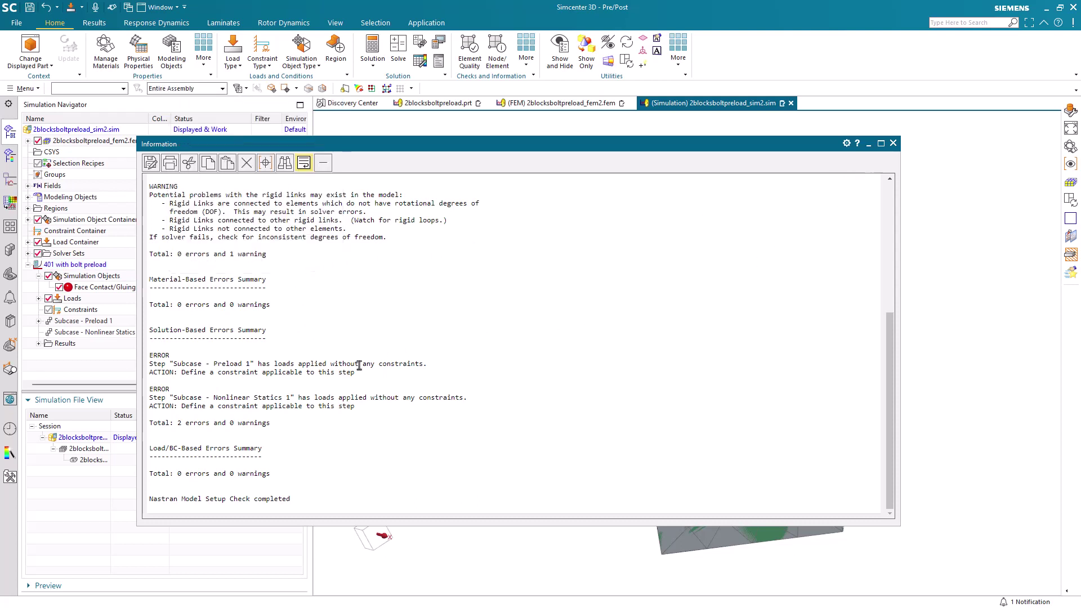
pyautogui.moveTo(356, 372); pyautogui.dragTo(151, 350)
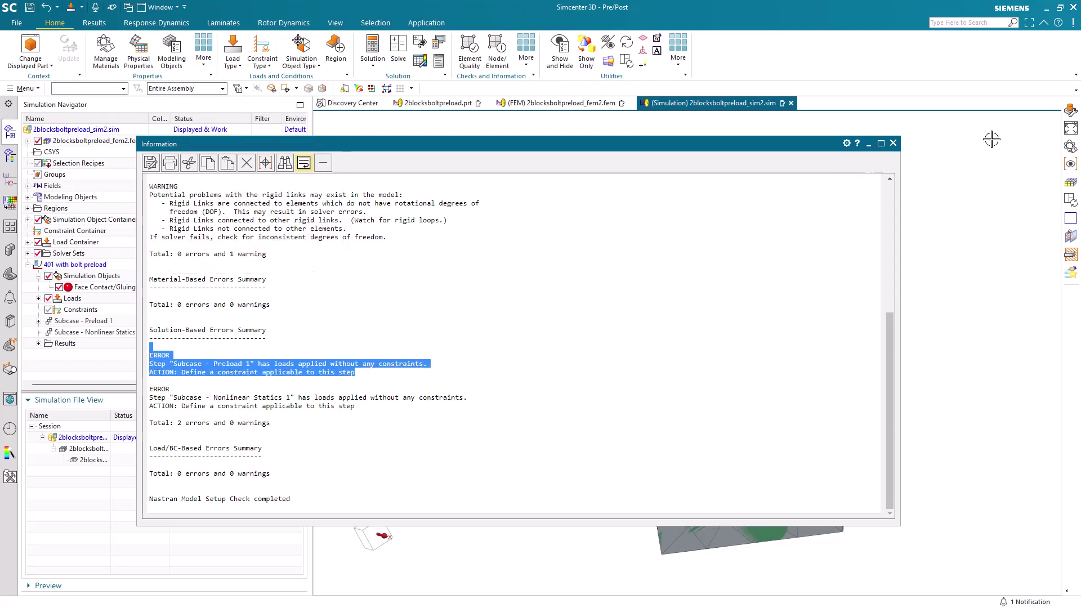
pyautogui.click(892, 143)
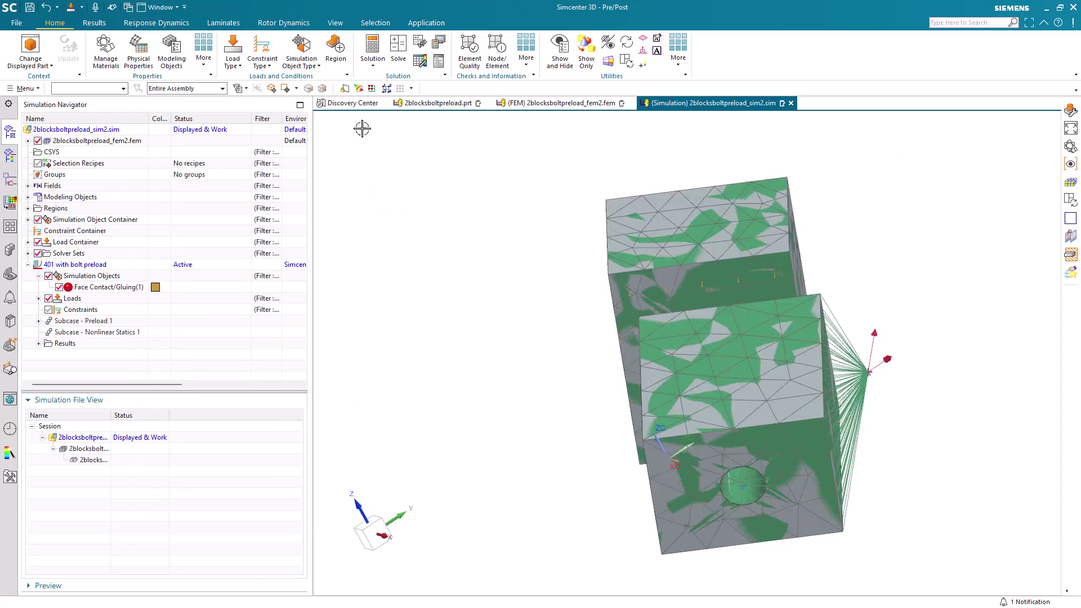
# Fix the back block's outer face with a Fixed Translation Constraint.
pyautogui.click(264, 63)
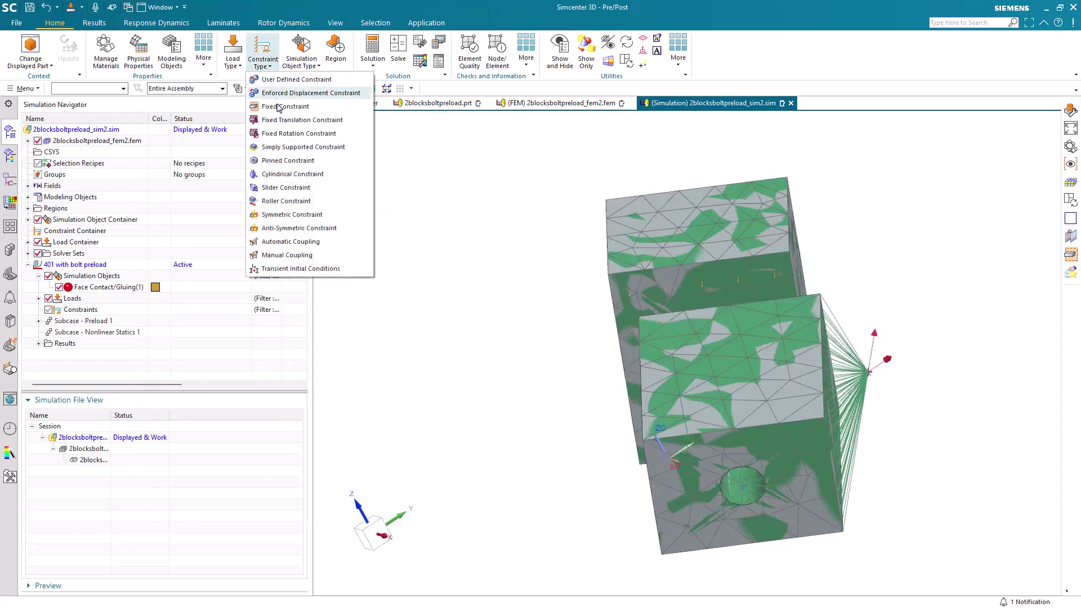
pyautogui.click(293, 120)
pyautogui.moveTo(535, 253); pyautogui.dragTo(547, 318, button='middle')
pyautogui.click(547, 322)
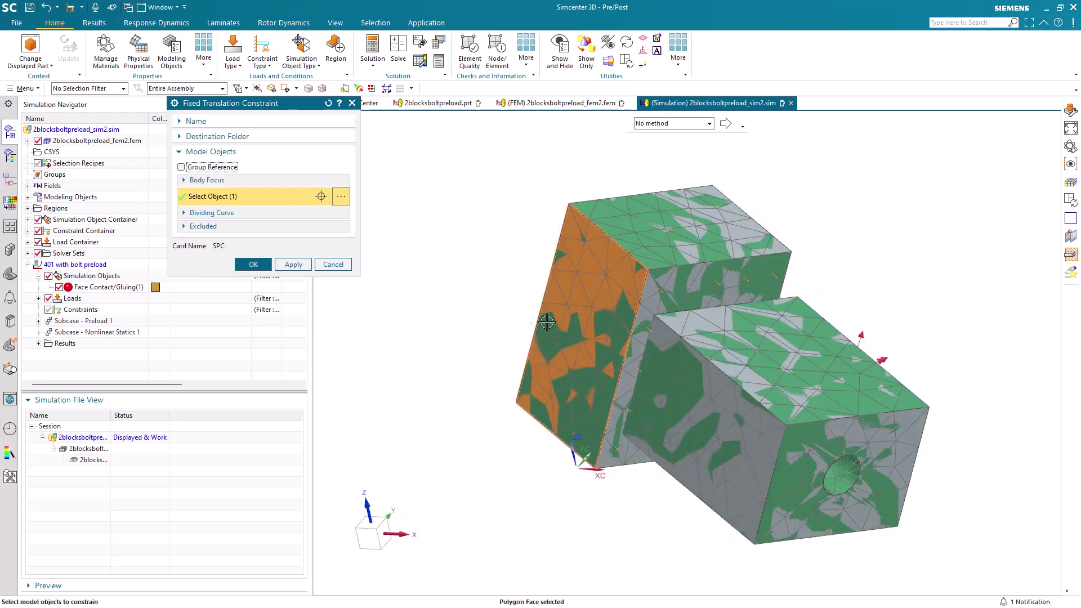
pyautogui.click(264, 265)
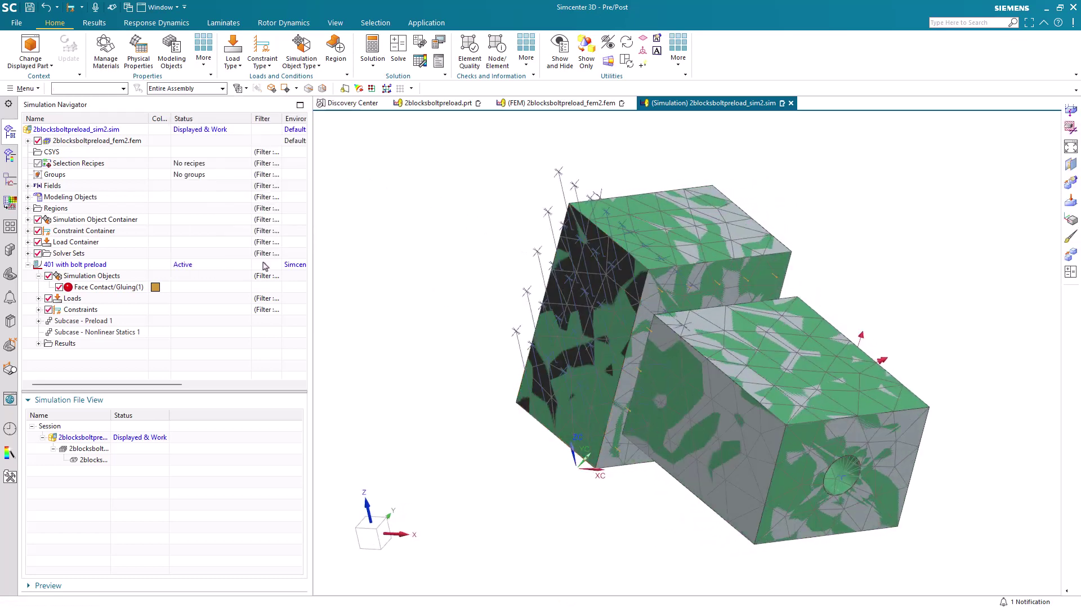
# Solve 401 with bolt preload, skip the solver messages and close the monitors.
pyautogui.rightClick(87, 269)
pyautogui.click(137, 555)
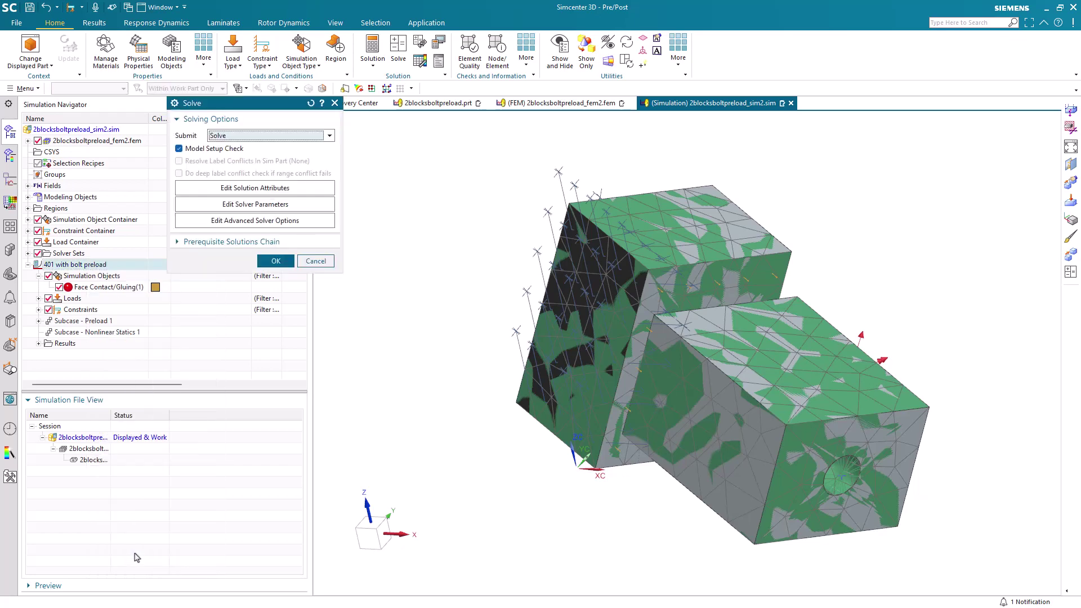
pyautogui.click(276, 261)
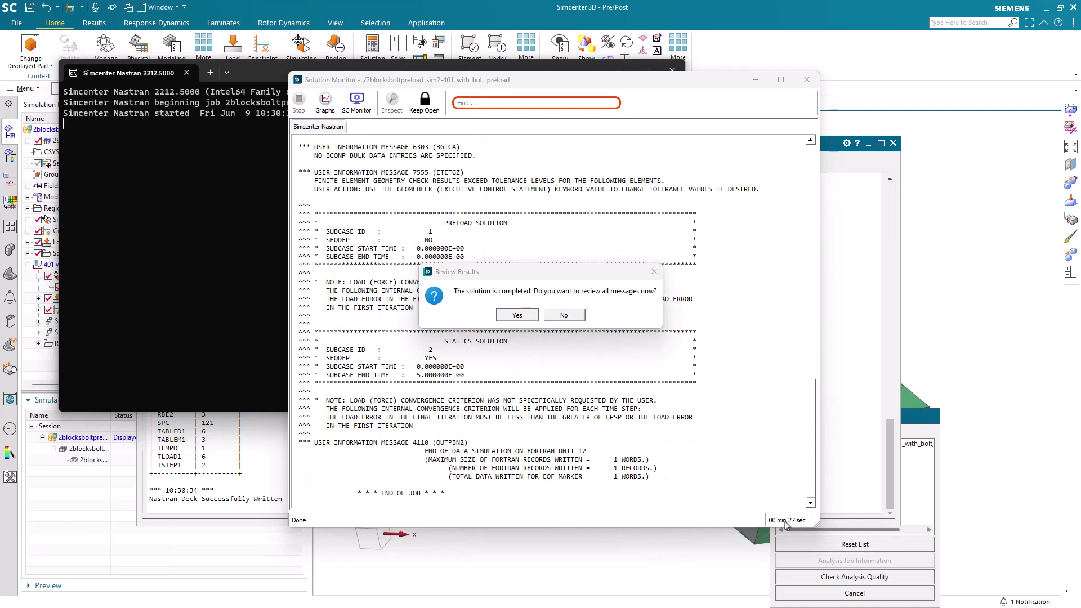
pyautogui.click(567, 315)
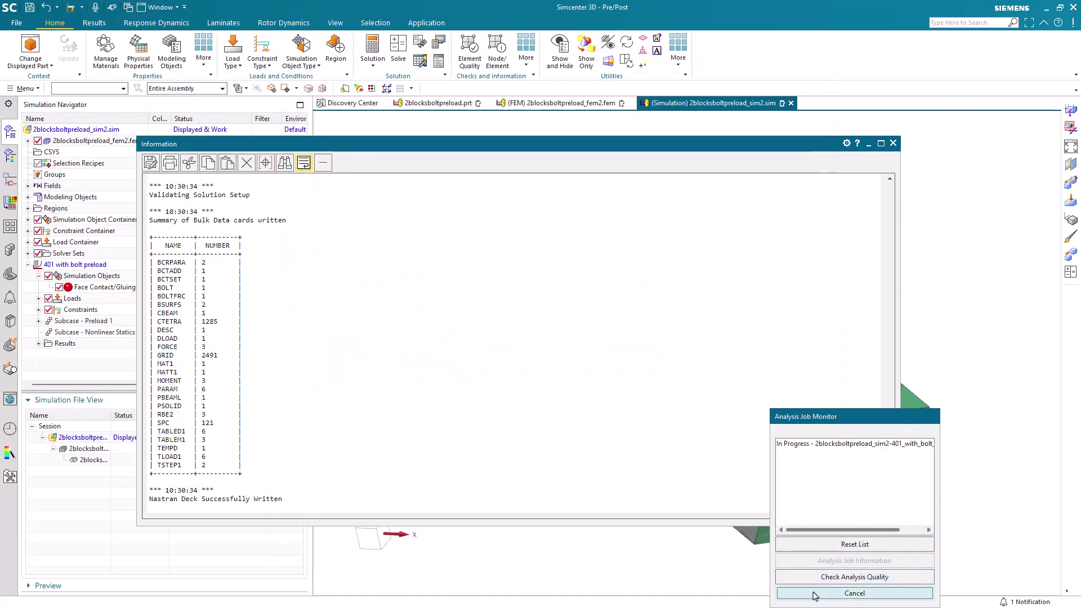
pyautogui.click(813, 591)
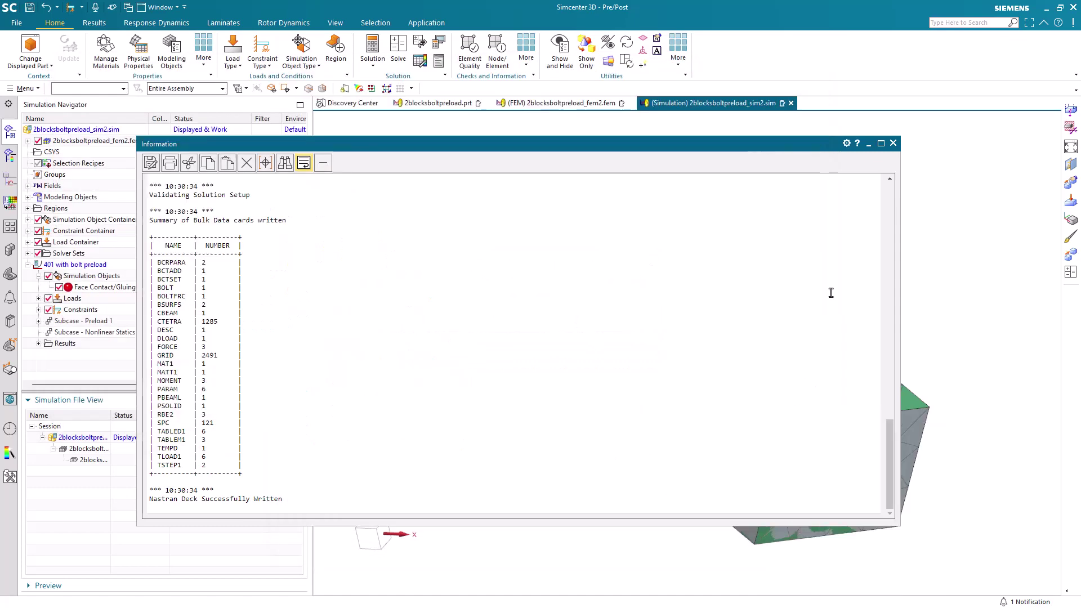
pyautogui.click(892, 143)
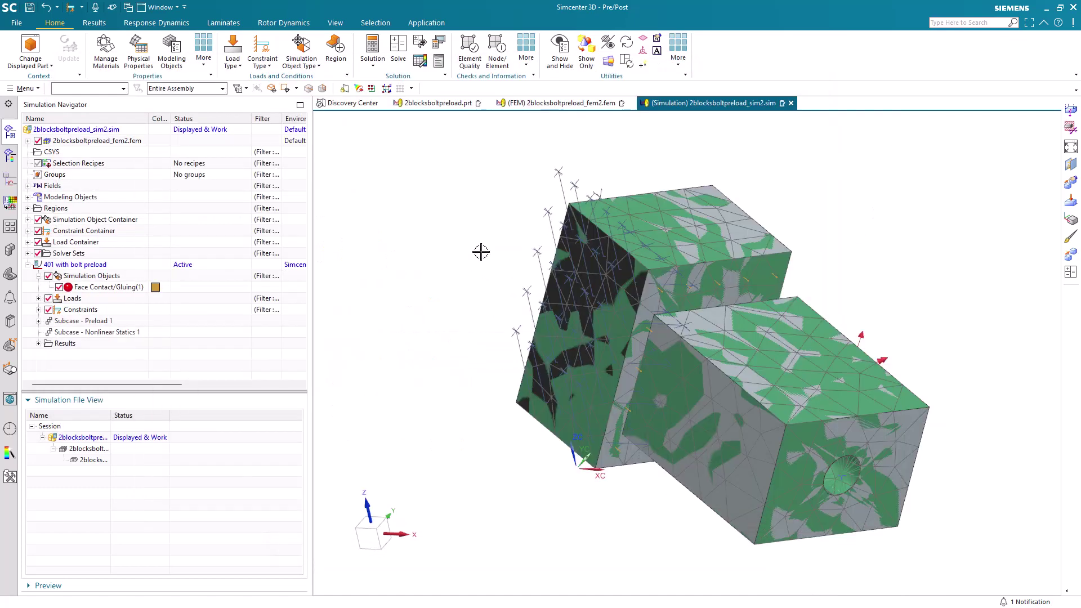
# Plot the Preload 1, Increment 1 nodal displacement contour, peaking at 1.854E-05 in.
pyautogui.click(39, 343)
pyautogui.doubleClick(78, 355)
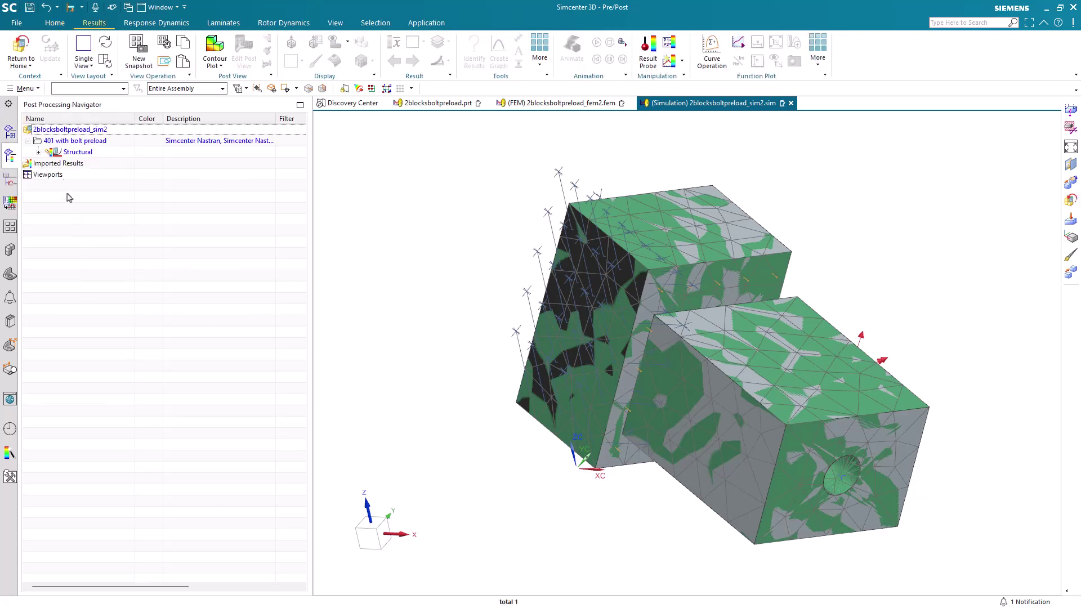
pyautogui.click(38, 152)
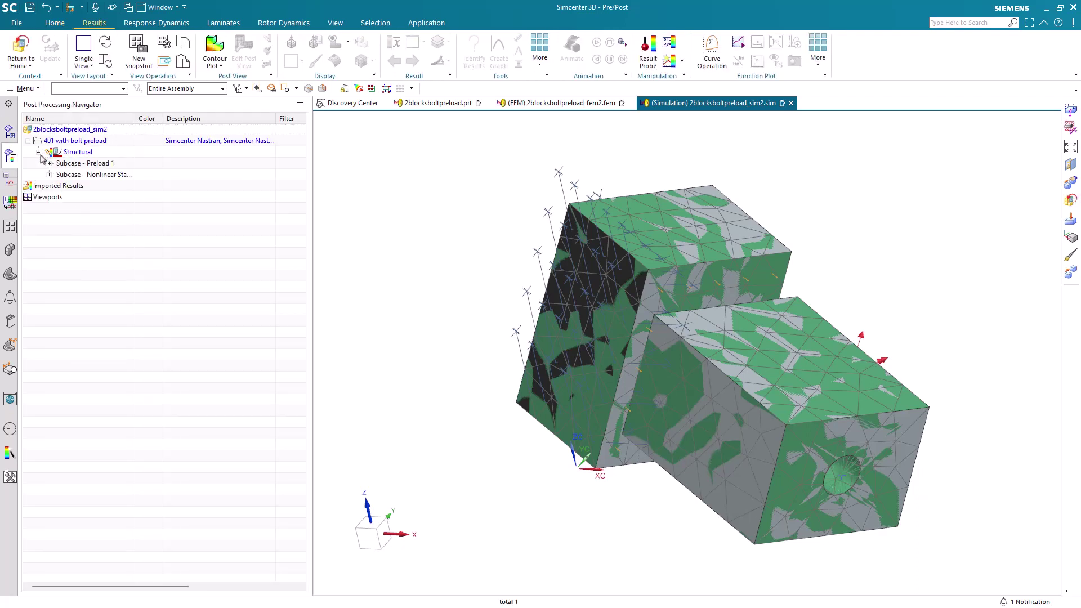
pyautogui.click(49, 164)
pyautogui.click(49, 185)
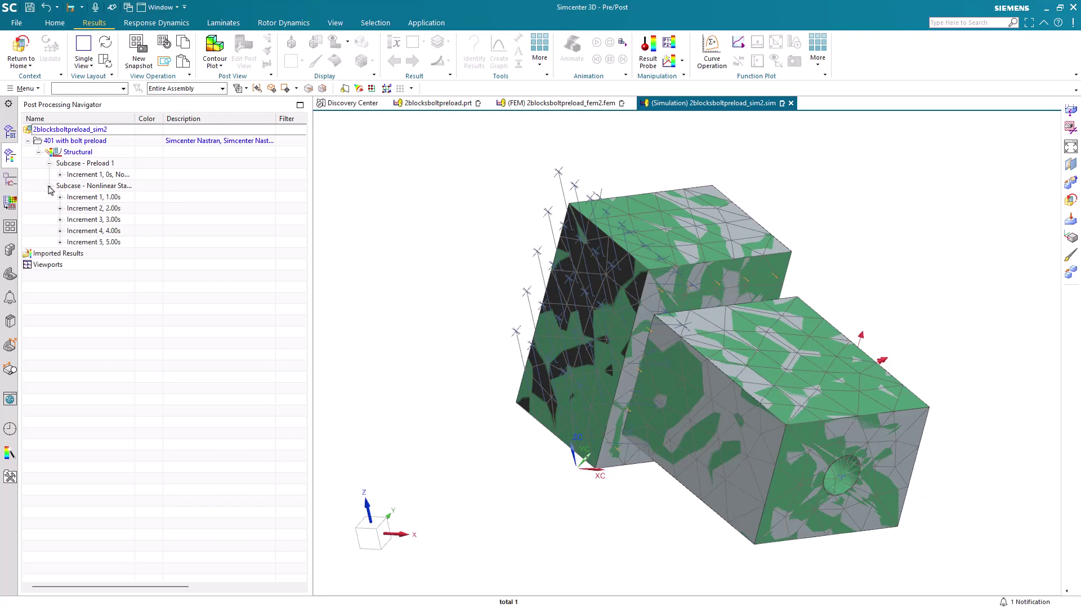
pyautogui.click(59, 174)
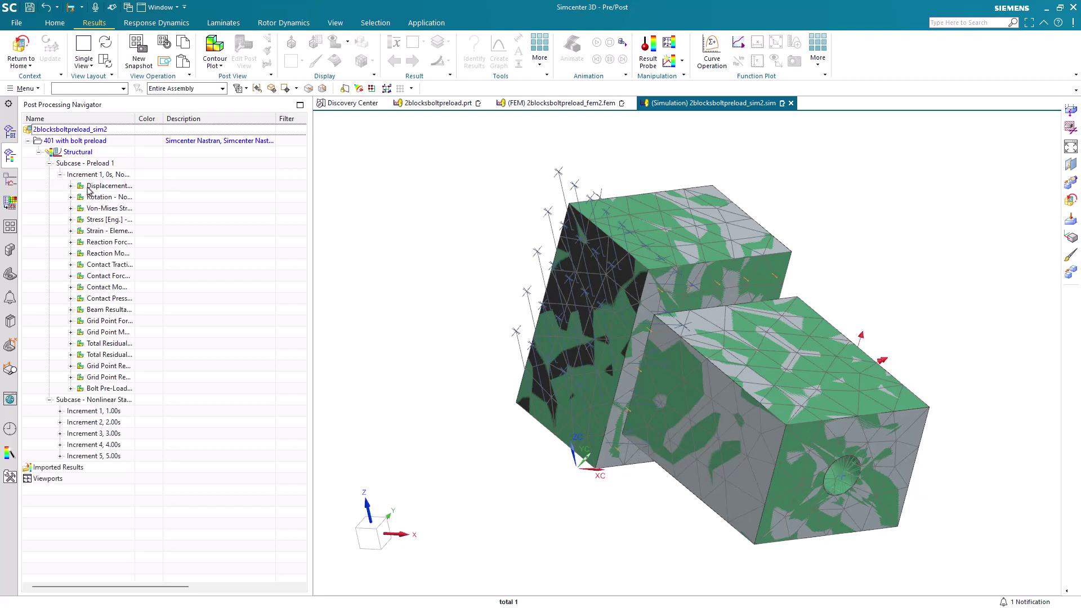
pyautogui.doubleClick(135, 116)
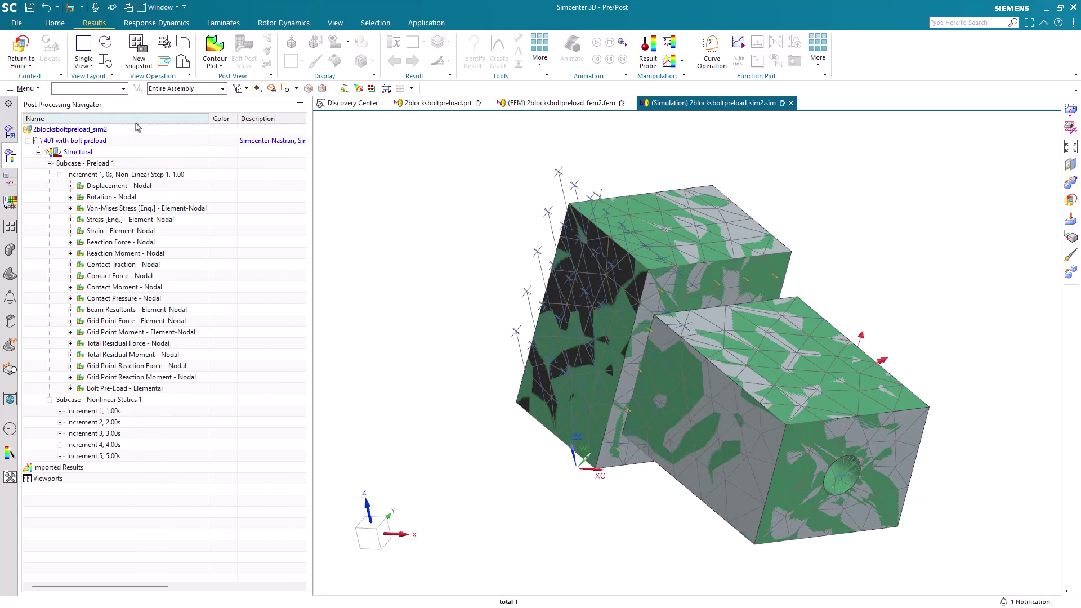
pyautogui.doubleClick(102, 187)
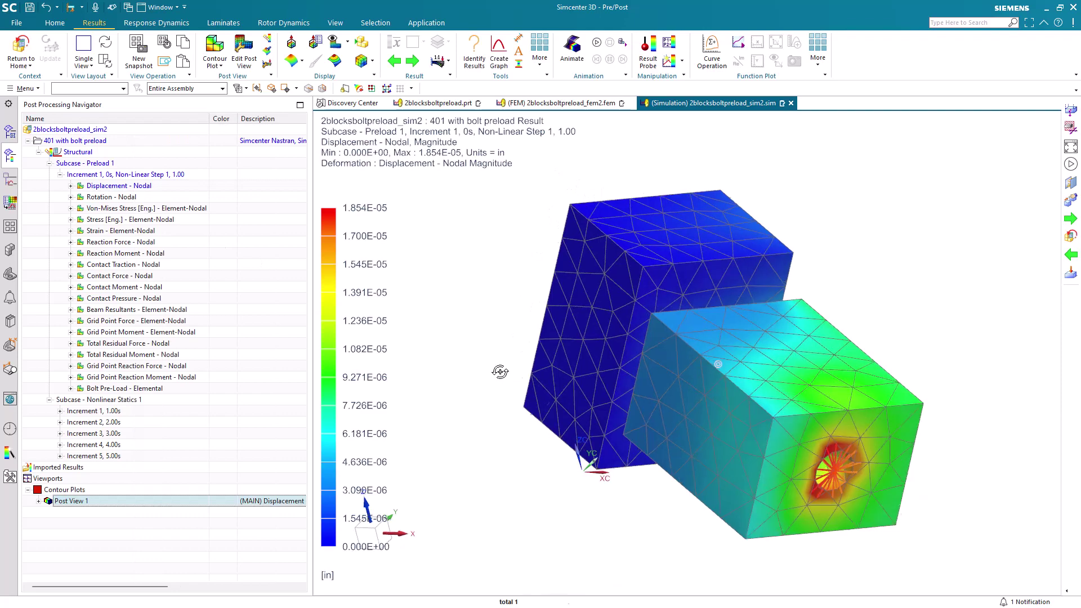
pyautogui.moveTo(500, 371)
pyautogui.mouseDown(button='middle')
pyautogui.moveTo(472, 352)
pyautogui.moveTo(578, 370)
pyautogui.moveTo(516, 367)
pyautogui.mouseUp(button='middle')
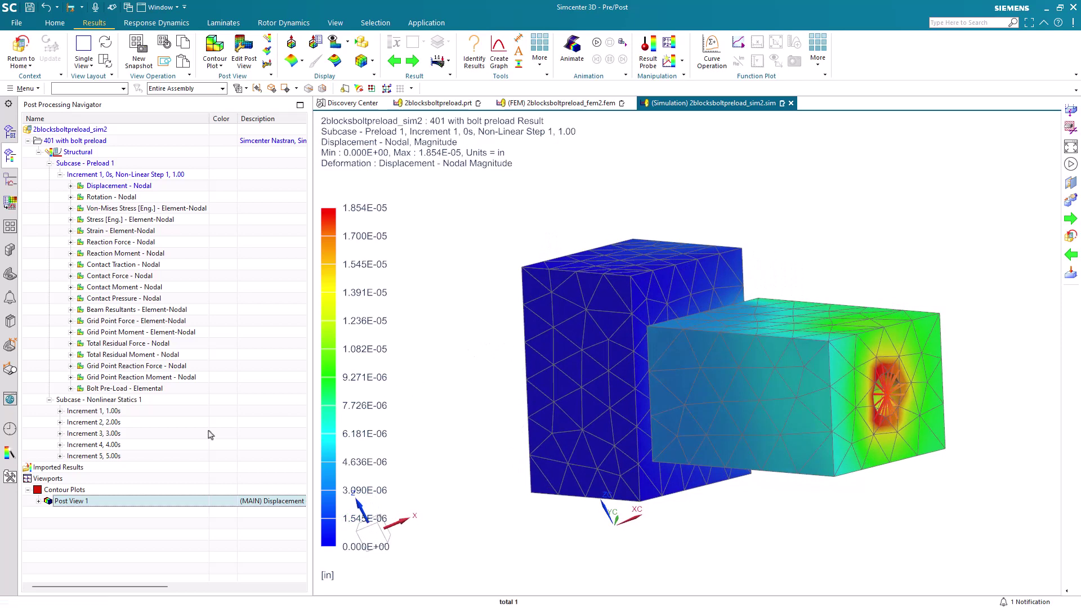
pyautogui.click(60, 410)
# Plot Nonlinear Statics nodal displacement and step to Increment 5, peaking at 1.793E-03 in.
pyautogui.doubleClick(111, 344)
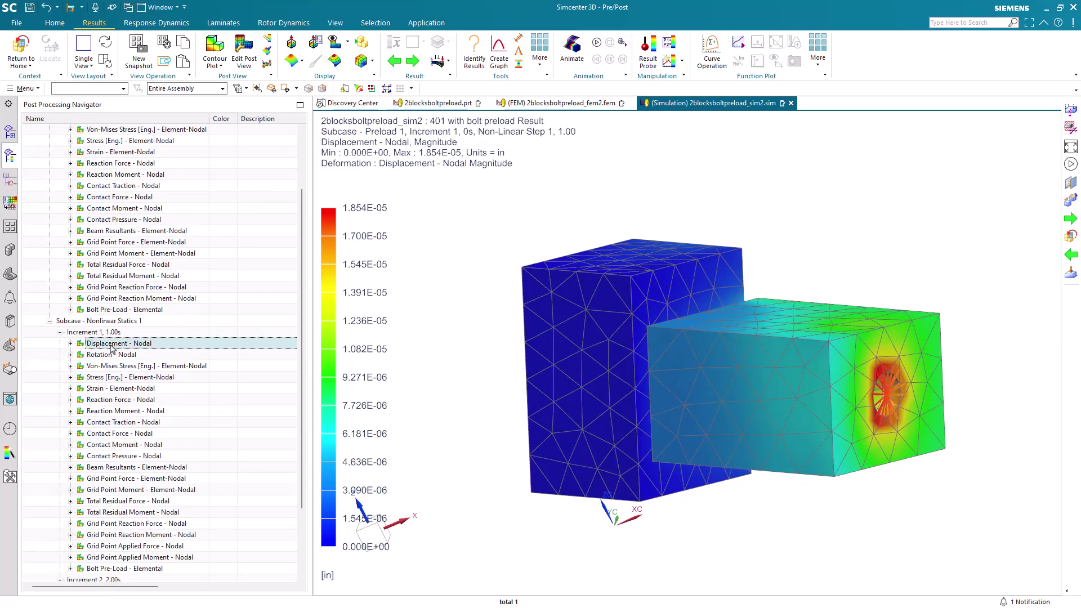
pyautogui.moveTo(456, 262); pyautogui.dragTo(435, 265, button='middle')
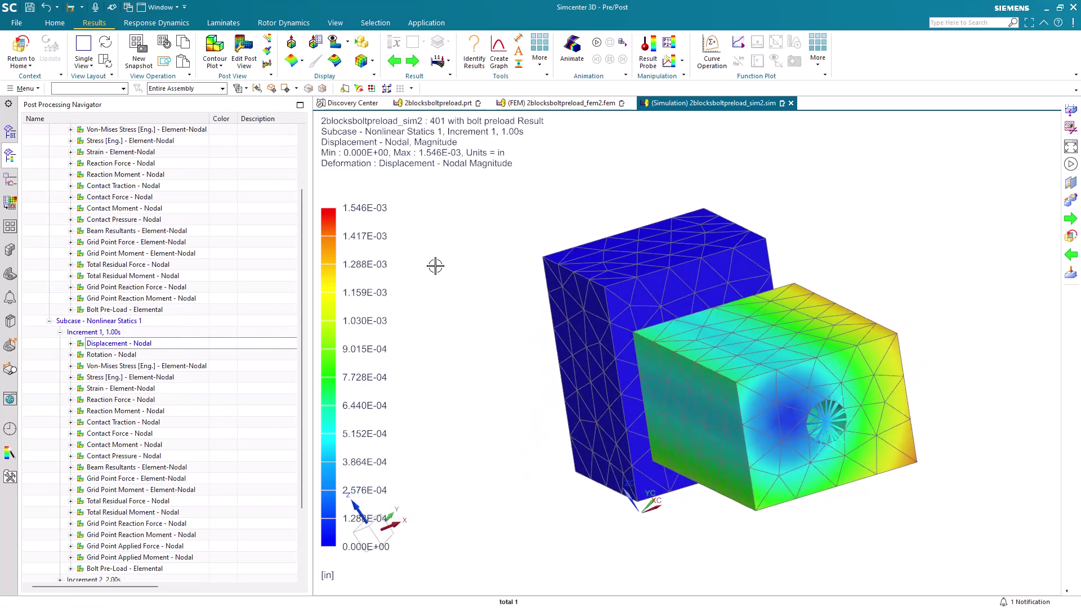
pyautogui.click(415, 63)
pyautogui.click(417, 65)
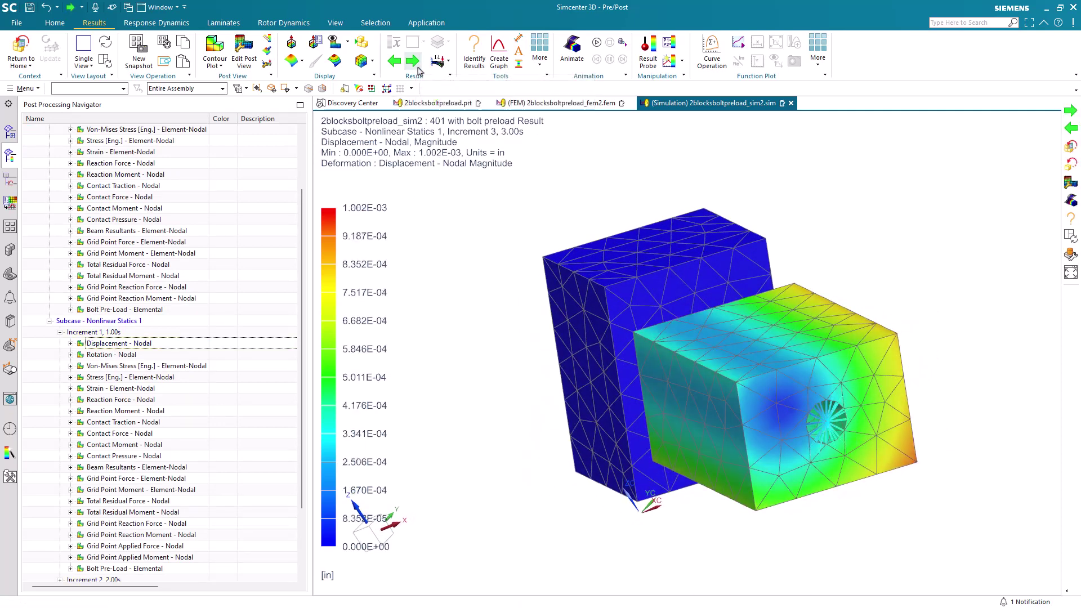
pyautogui.click(416, 63)
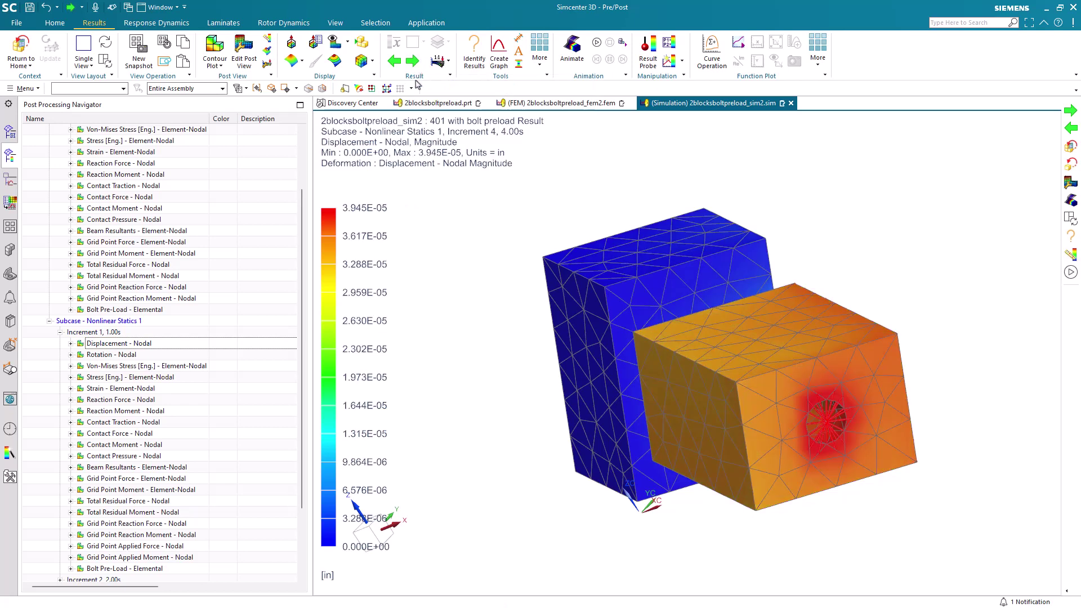
pyautogui.moveTo(422, 251); pyautogui.dragTo(445, 256, button='middle')
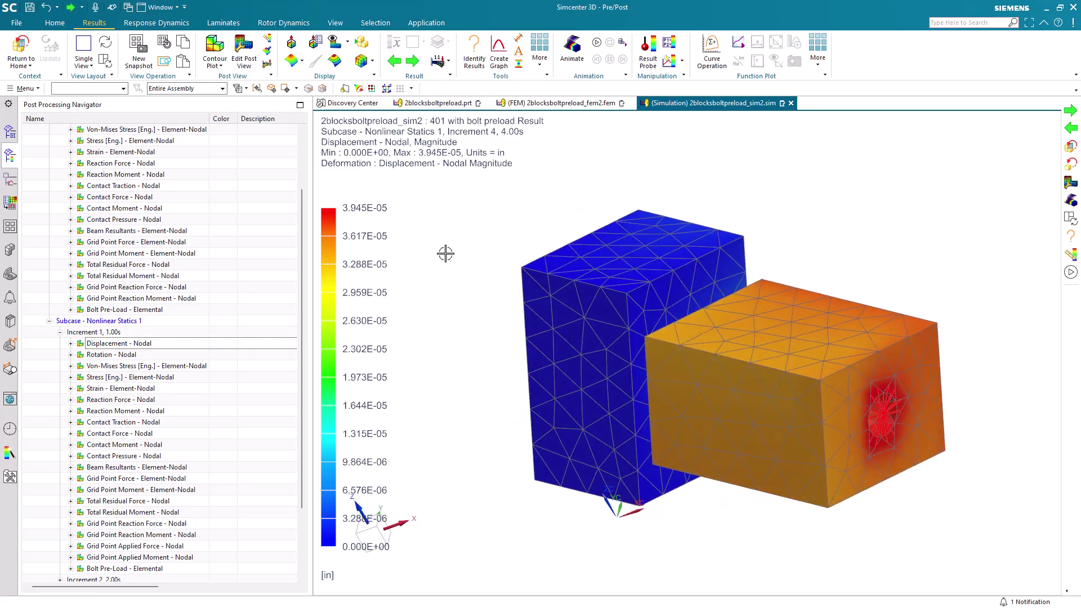
pyautogui.click(412, 61)
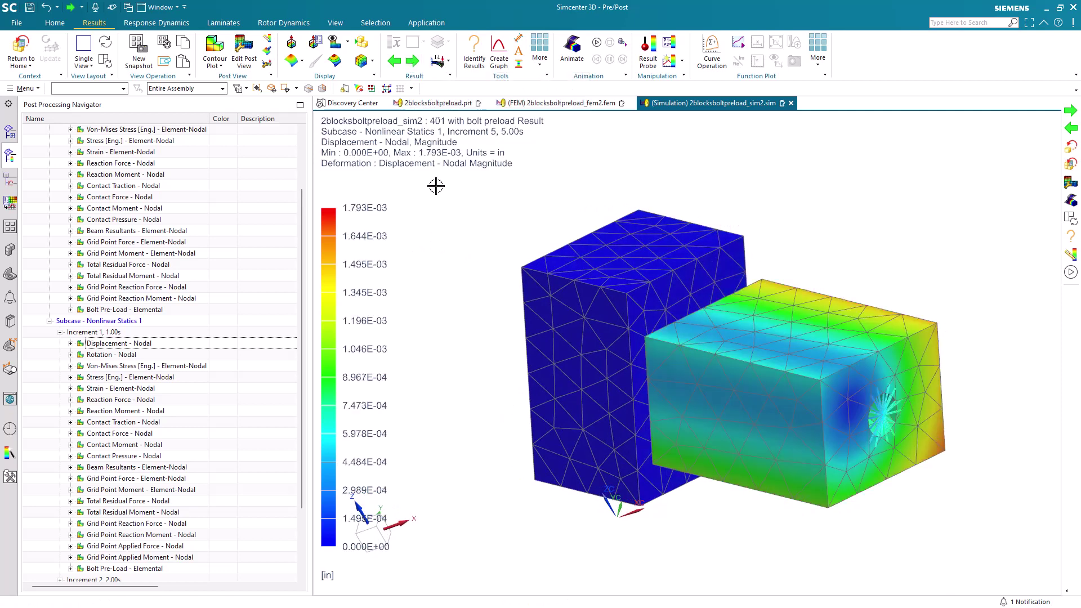
pyautogui.click(499, 56)
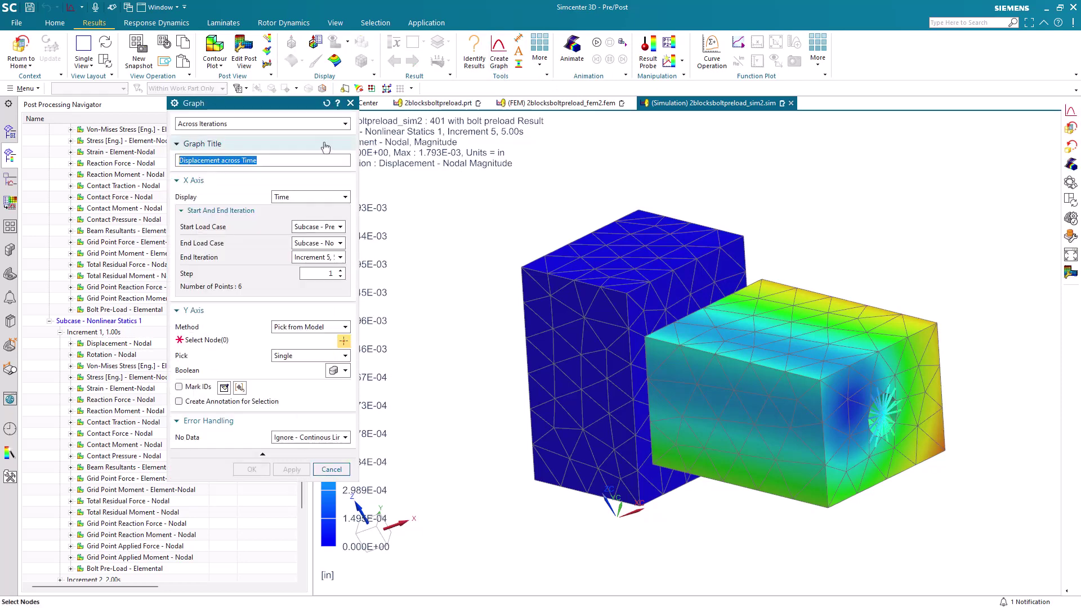
# Graph node 1383's displacement across time from Subcase - Preload 1, then close the plot window.
pyautogui.click(946, 449)
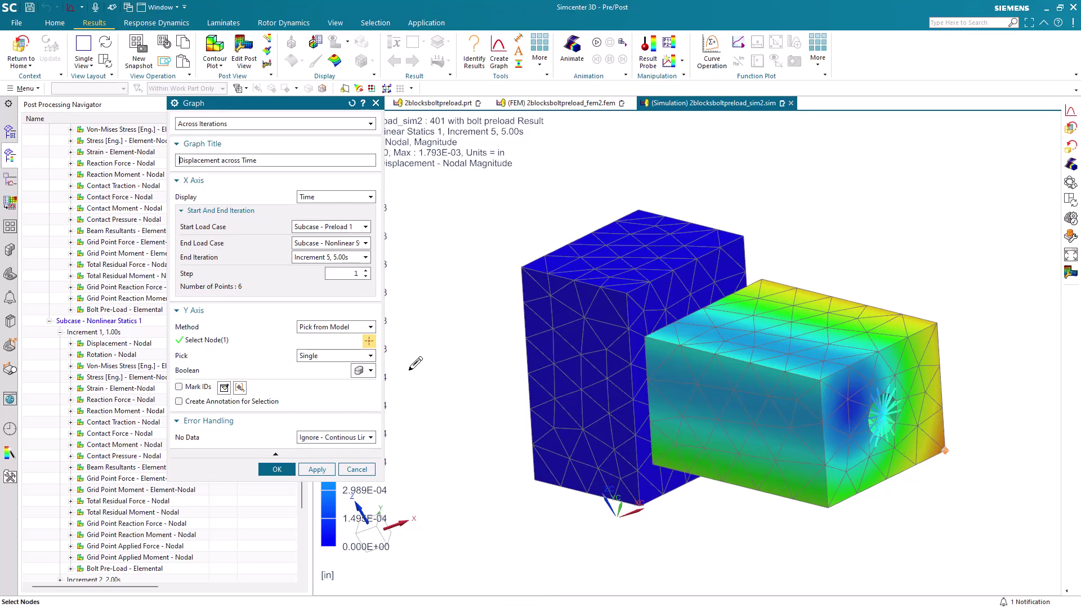
pyautogui.click(344, 227)
pyautogui.click(345, 228)
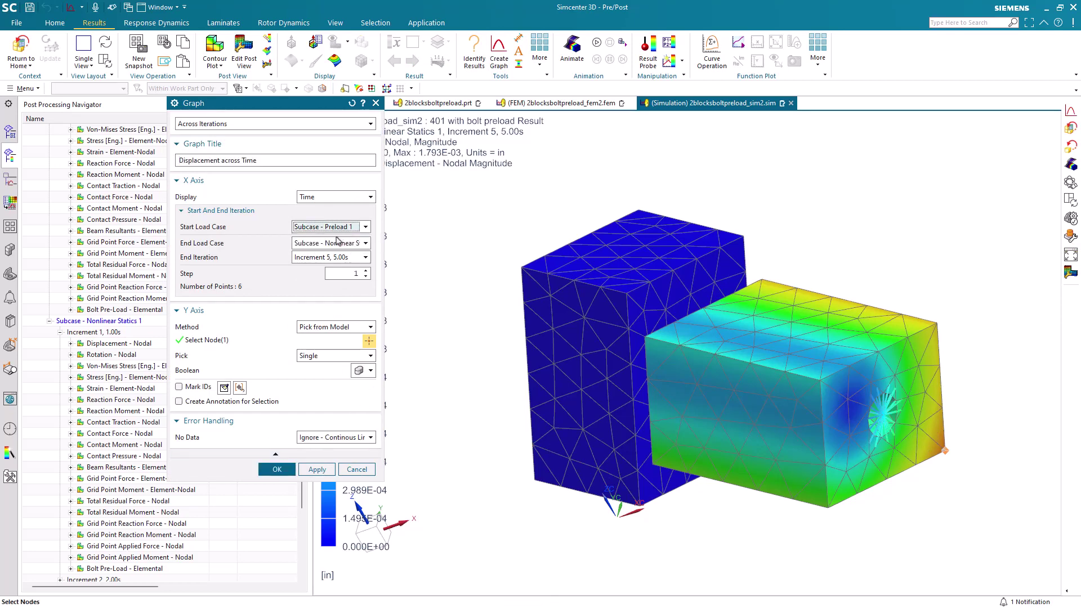
pyautogui.click(277, 469)
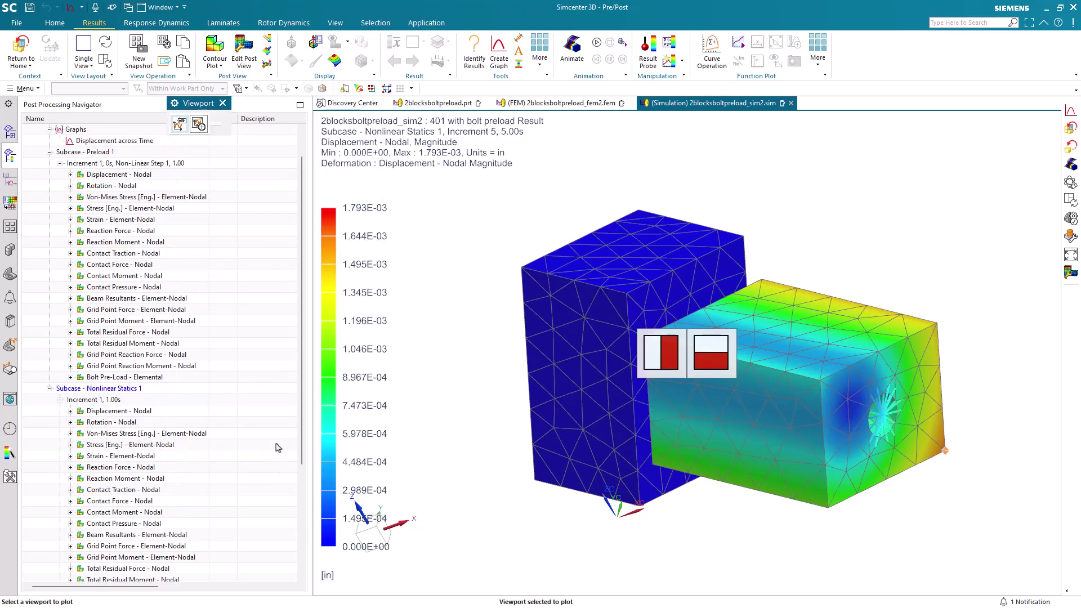
pyautogui.click(198, 124)
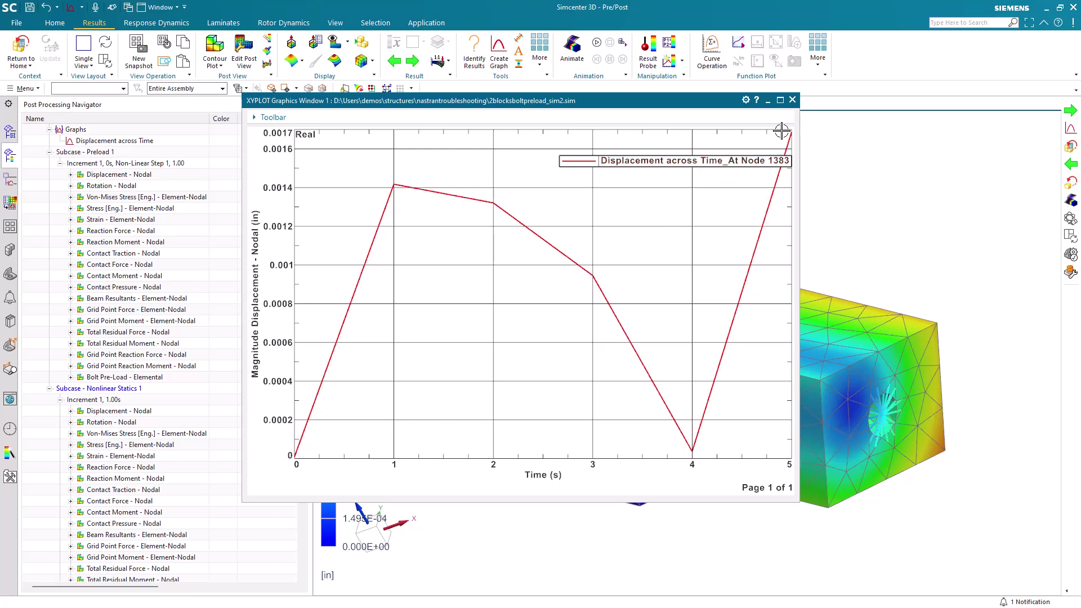
pyautogui.click(792, 100)
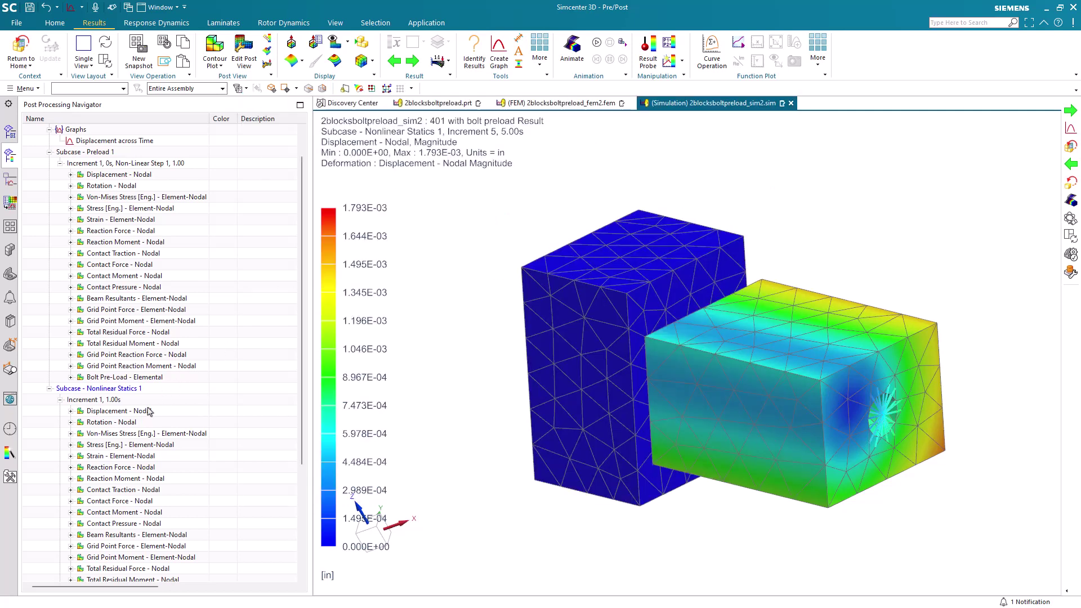
# Plot the Bolt Pre-Load axial force result.
pyautogui.scroll(-3, 149, 412)
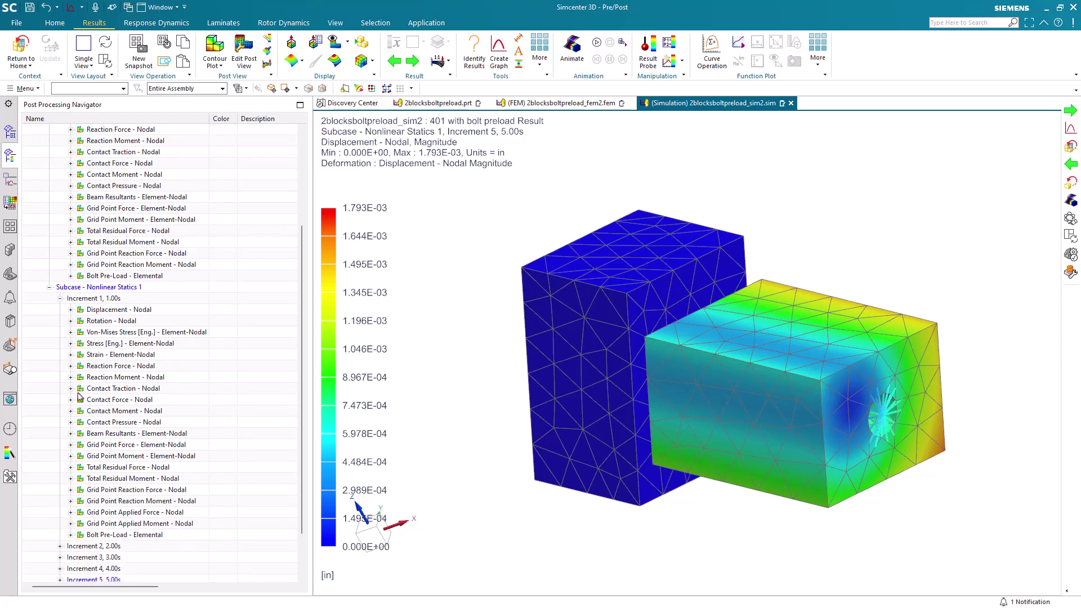
pyautogui.click(71, 534)
pyautogui.doubleClick(106, 501)
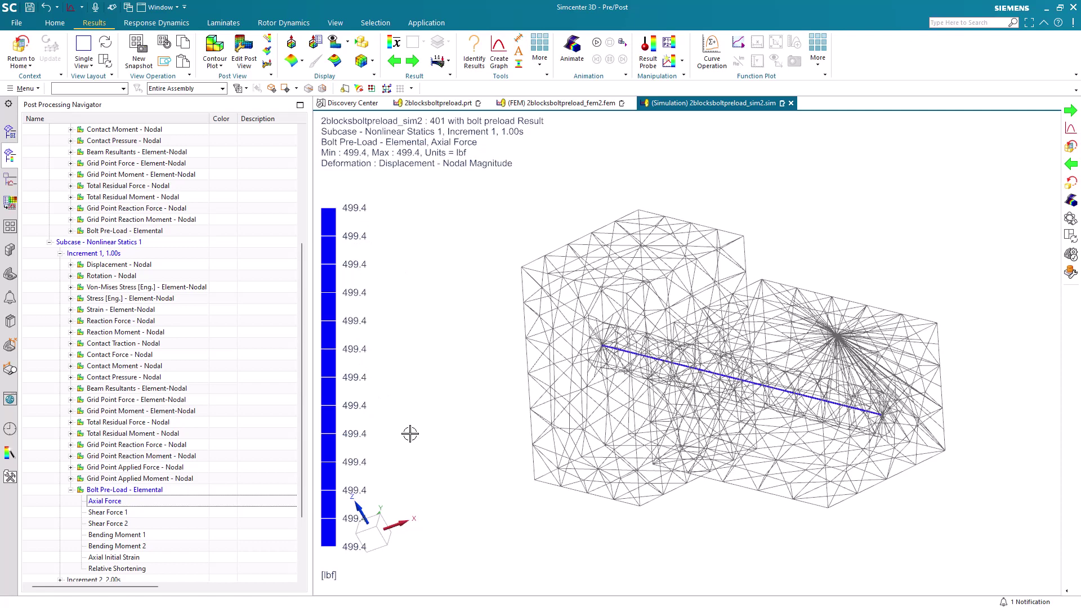
pyautogui.scroll(-1, 155, 476)
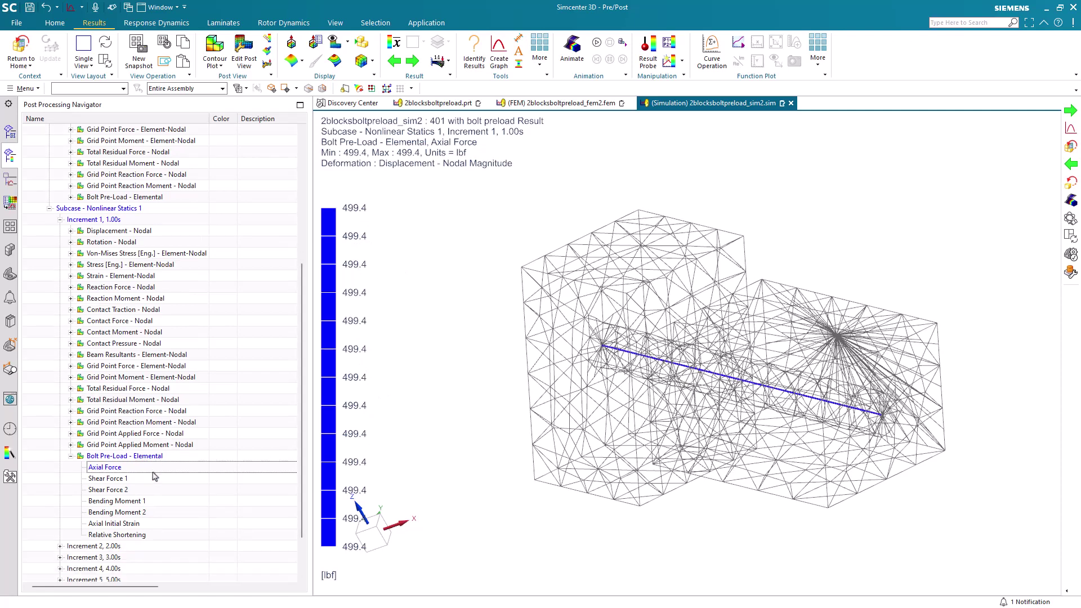
pyautogui.scroll(1, 155, 476)
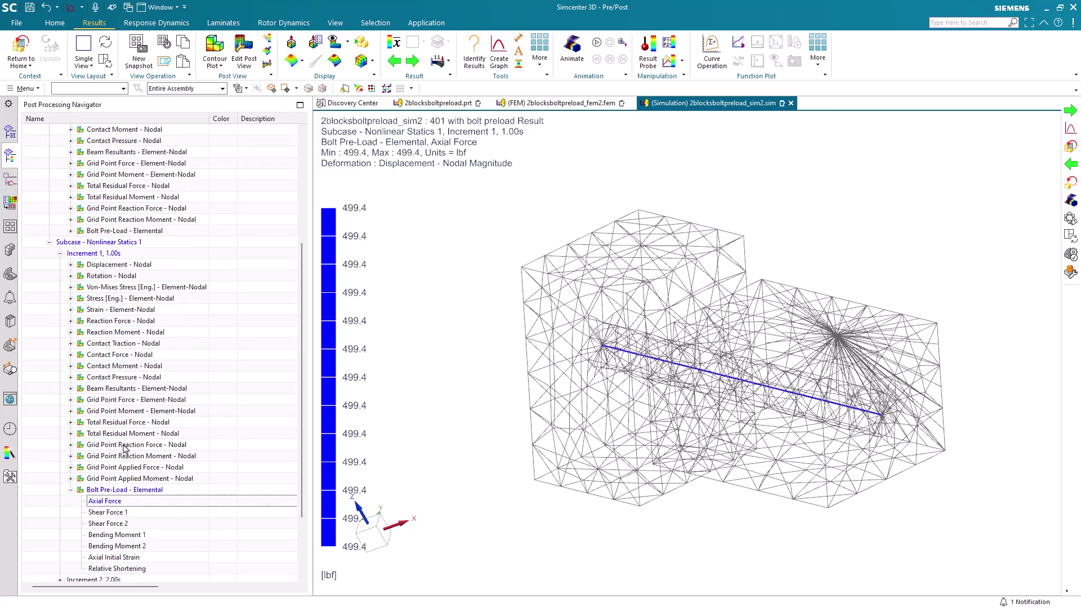
# Plot the contact pressure scalar result on the contact faces.
pyautogui.click(71, 354)
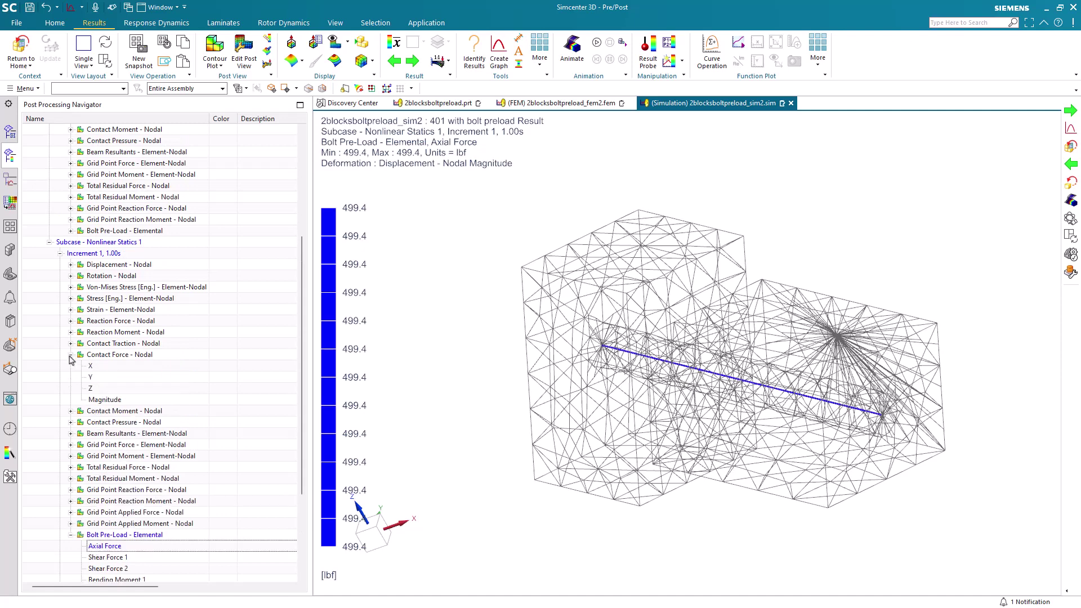
pyautogui.click(70, 423)
pyautogui.doubleClick(106, 434)
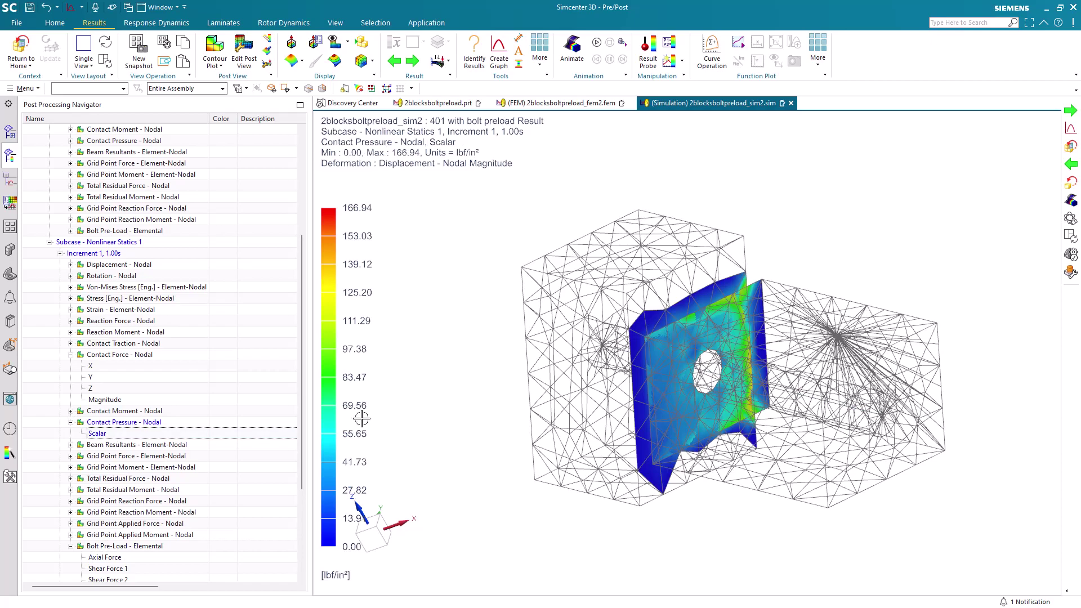
pyautogui.moveTo(485, 391)
pyautogui.mouseDown(button='middle')
pyautogui.moveTo(522, 393)
pyautogui.moveTo(482, 386)
pyautogui.mouseUp(button='middle')
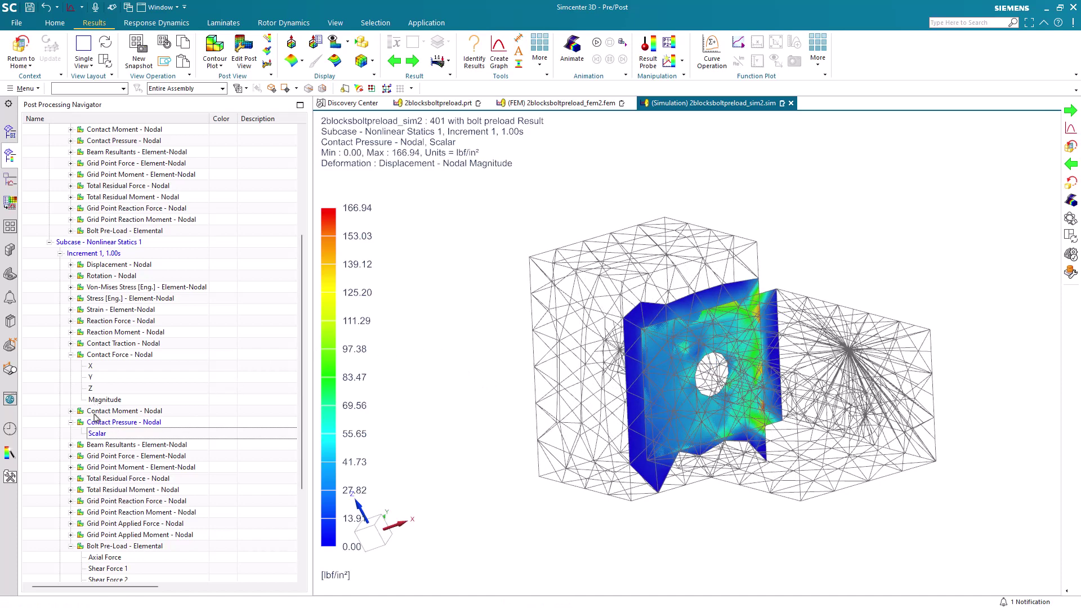
# Plot the contact traction magnitude, then return home from post-processing.
pyautogui.click(70, 344)
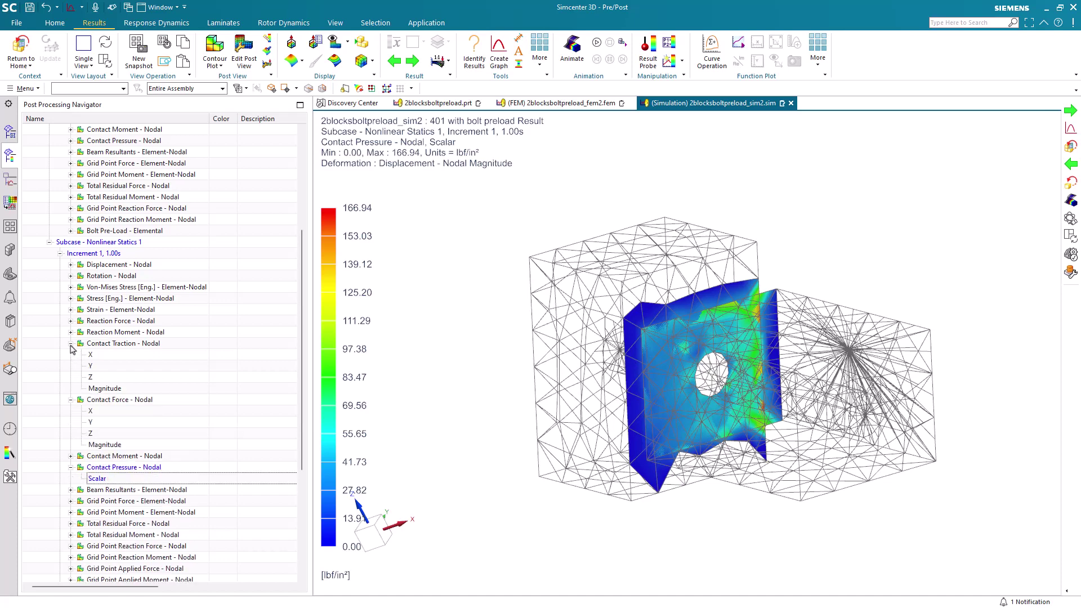
pyautogui.doubleClick(104, 389)
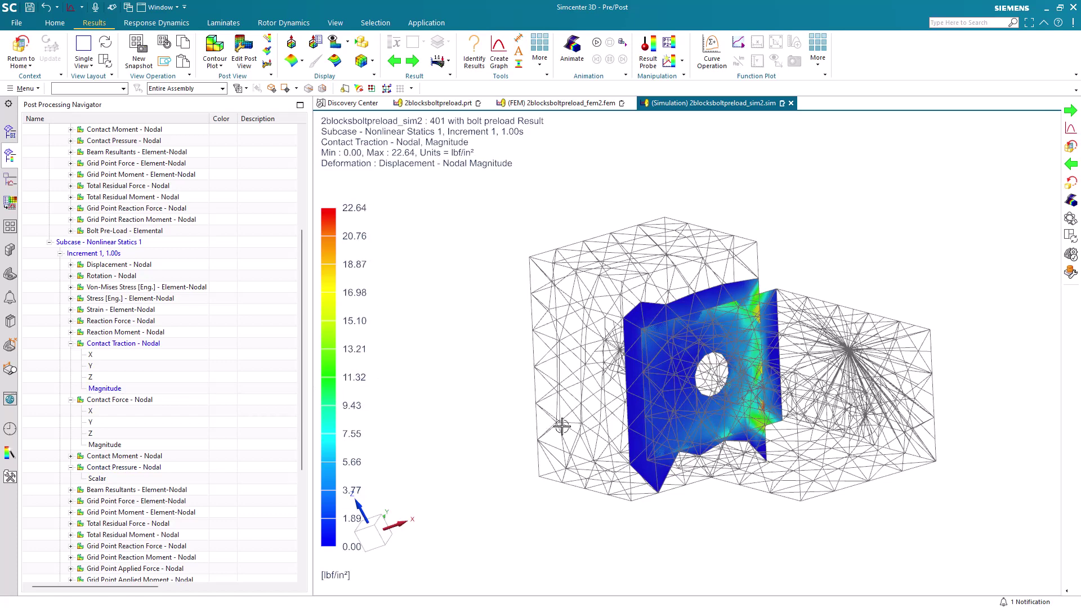
pyautogui.click(41, 50)
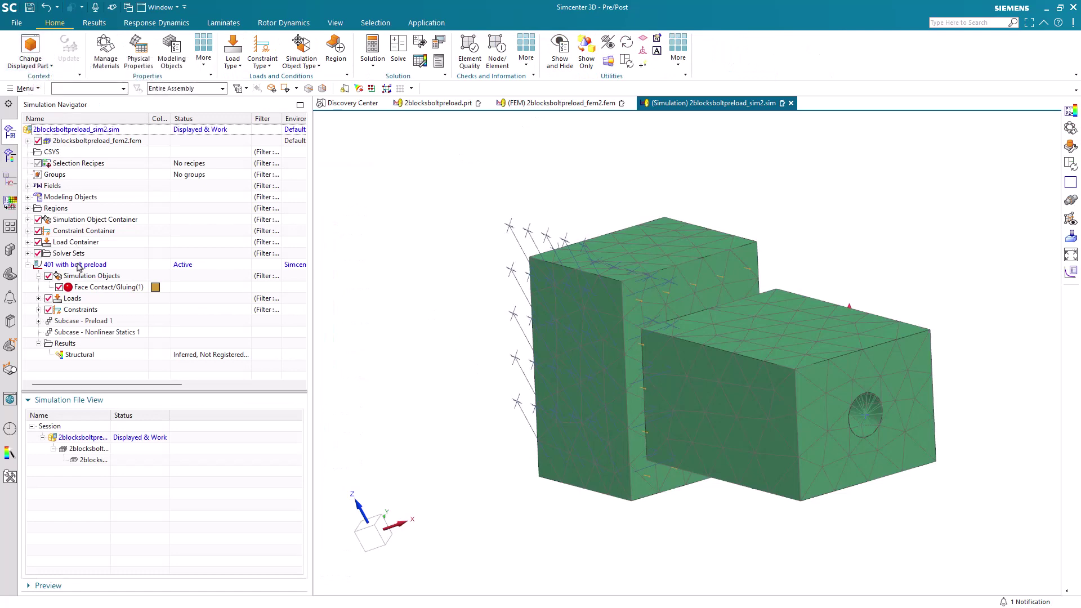
# Clone 401 with bolt preload and rename the copy '401 without bolt preload'.
pyautogui.rightClick(78, 265)
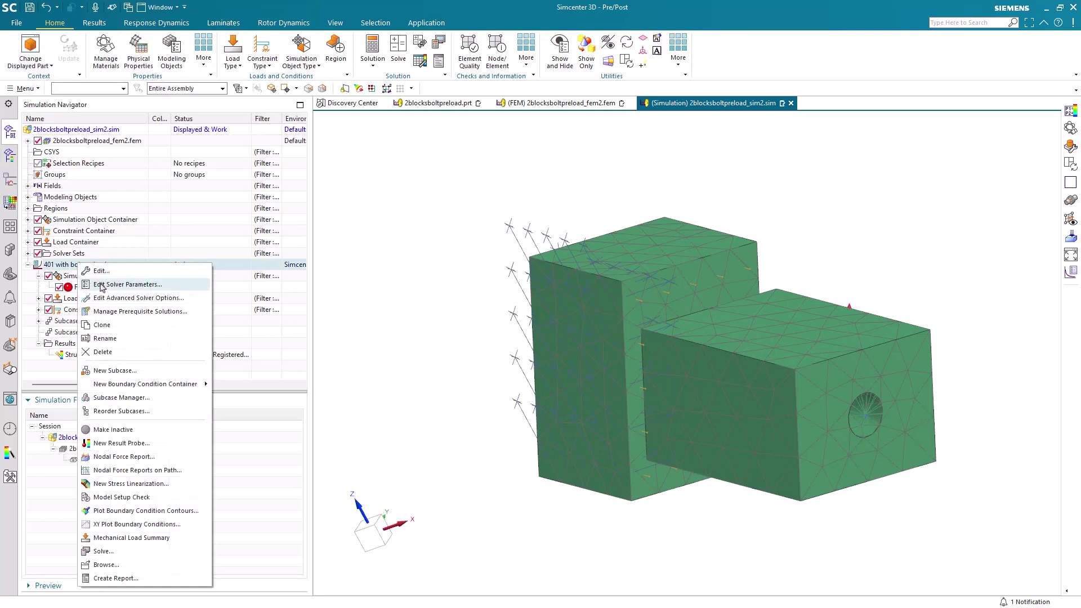
pyautogui.click(104, 325)
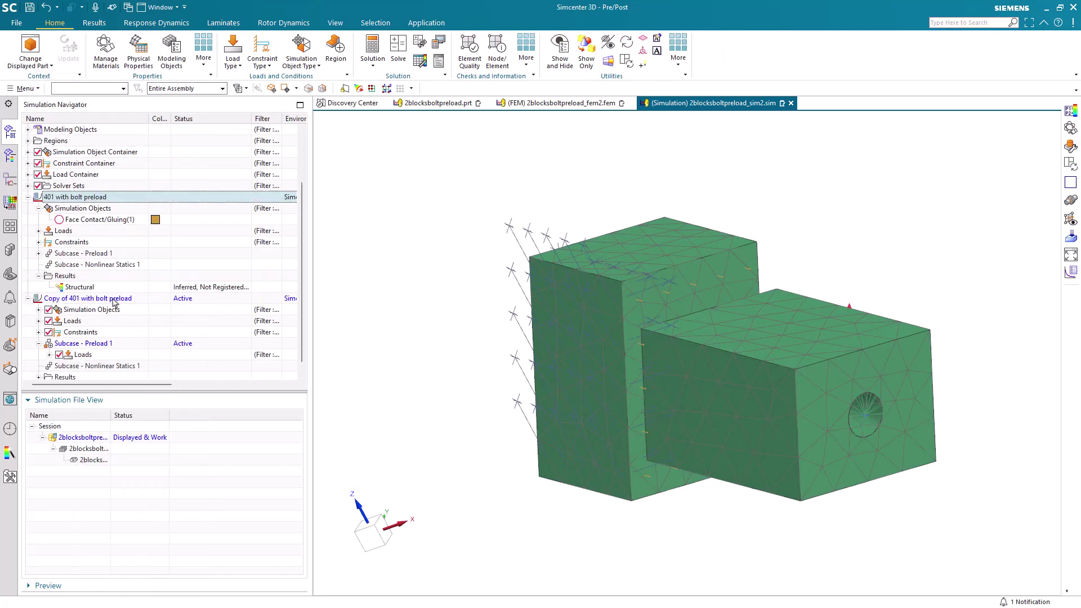
pyautogui.rightClick(114, 302)
pyautogui.click(150, 363)
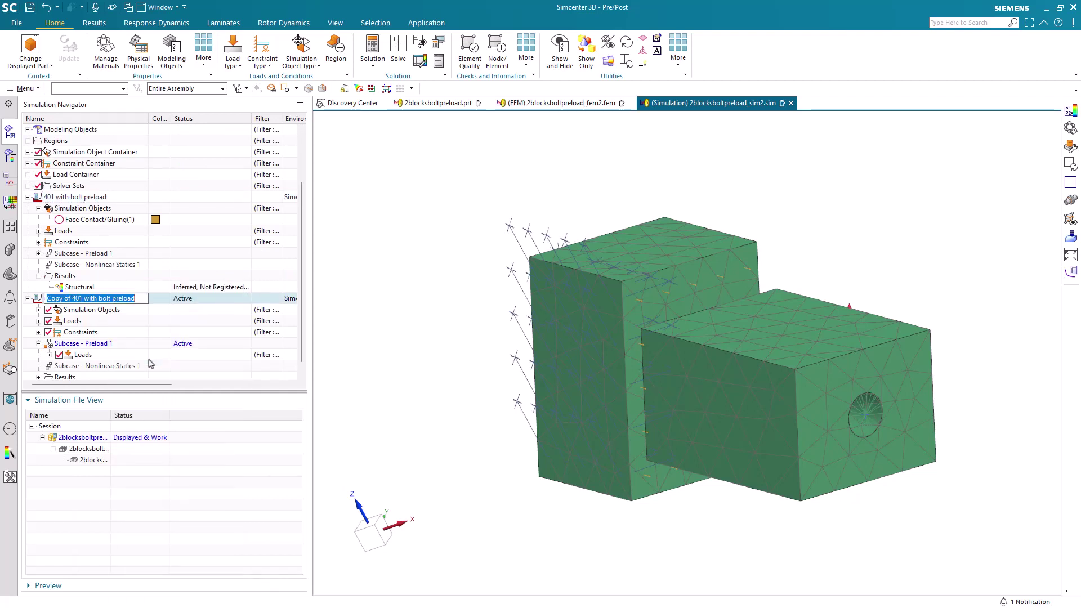
pyautogui.click(90, 301)
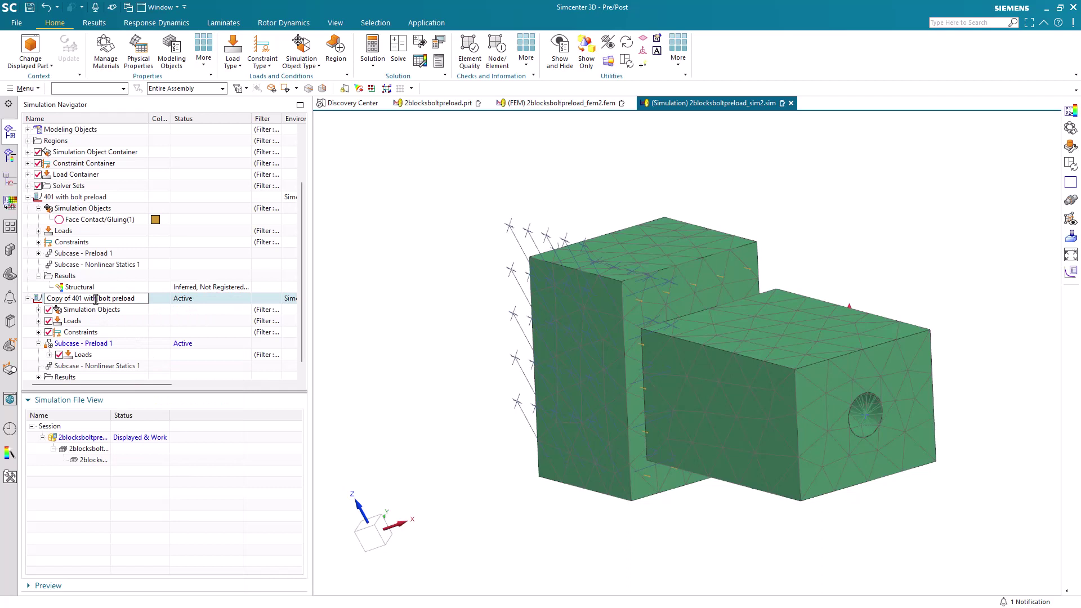
pyautogui.write('out')
pyautogui.press('BackSpace')
pyautogui.press('BackSpace')
pyautogui.press('BackSpace')
pyautogui.press('BackSpace')
pyautogui.press('BackSpace')
pyautogui.press('BackSpace')
pyautogui.press('BackSpace')
pyautogui.press('BackSpace')
pyautogui.press('Return')
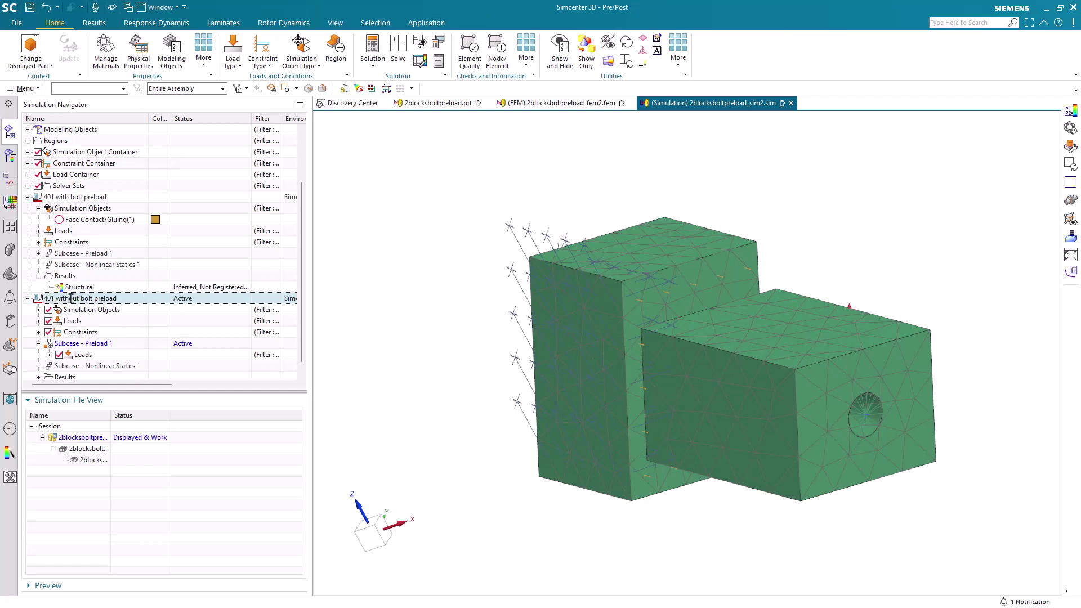
# Delete Subcase - Preload 1 and remove Face Contact/Gluing(1) from the new solution.
pyautogui.rightClick(85, 345)
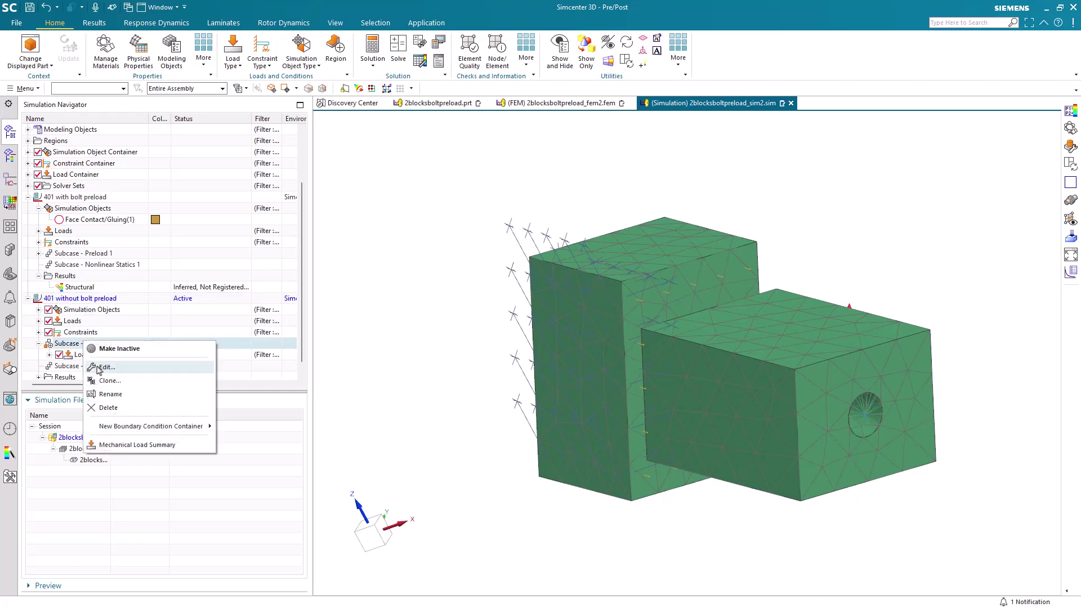
pyautogui.click(108, 408)
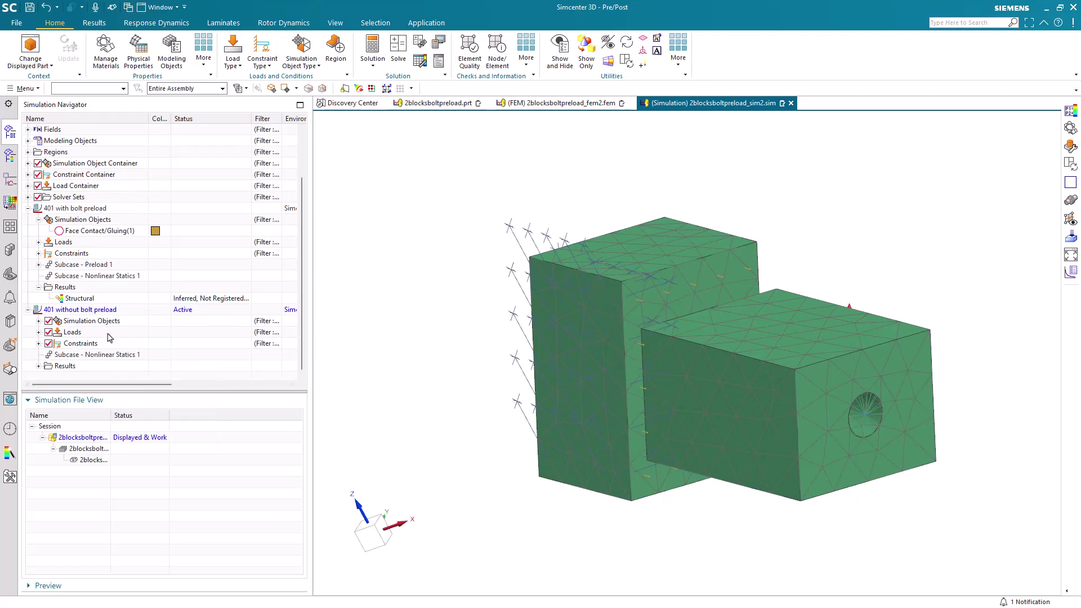
pyautogui.click(39, 320)
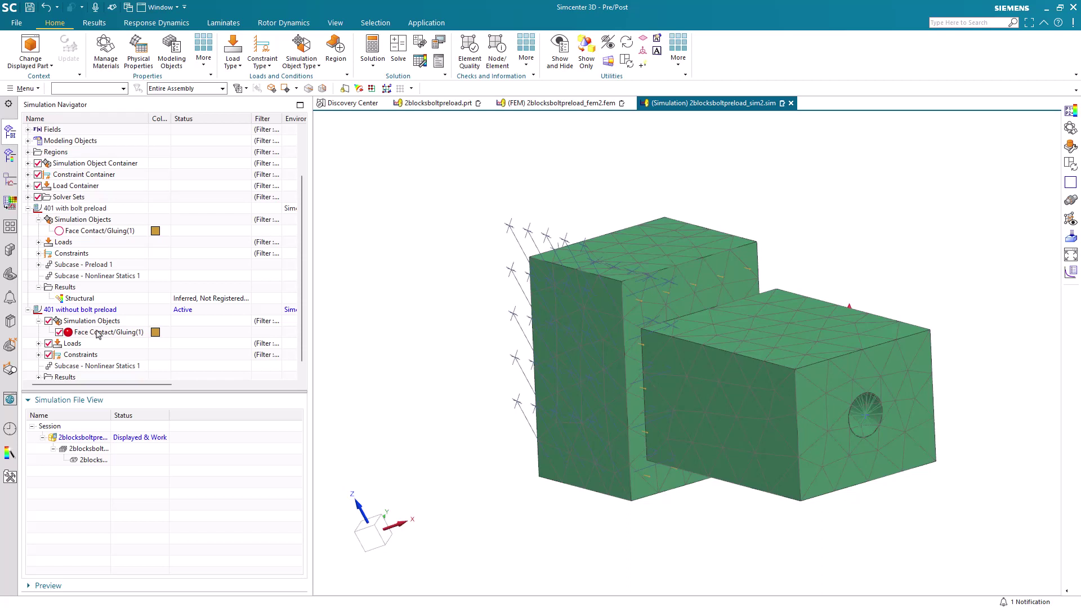
pyautogui.rightClick(96, 332)
pyautogui.click(124, 378)
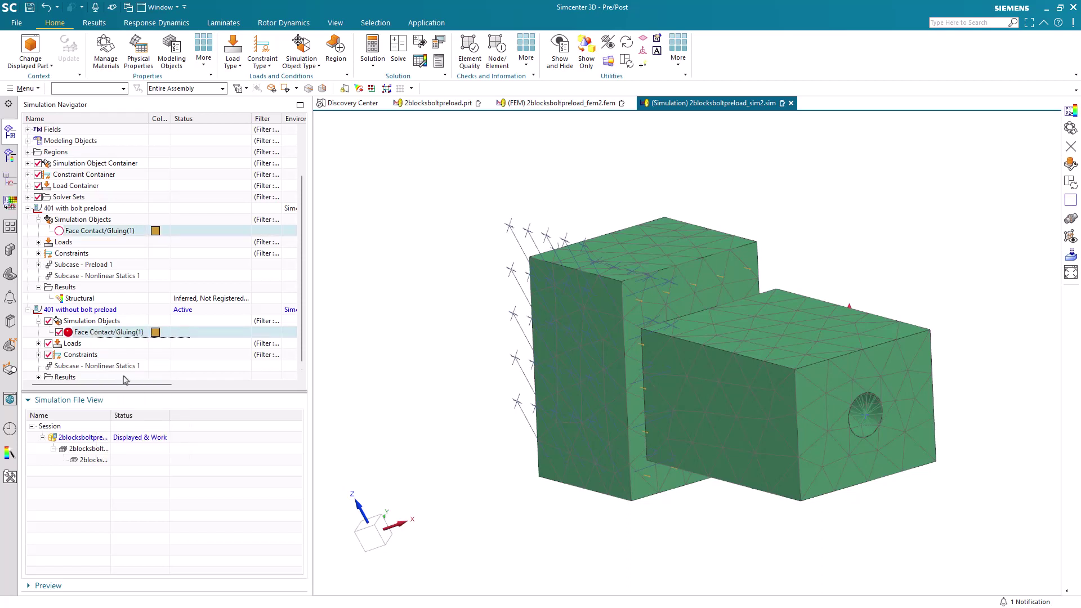
# Remove Force(1) and Moment(1) from the new solution's loads.
pyautogui.click(38, 332)
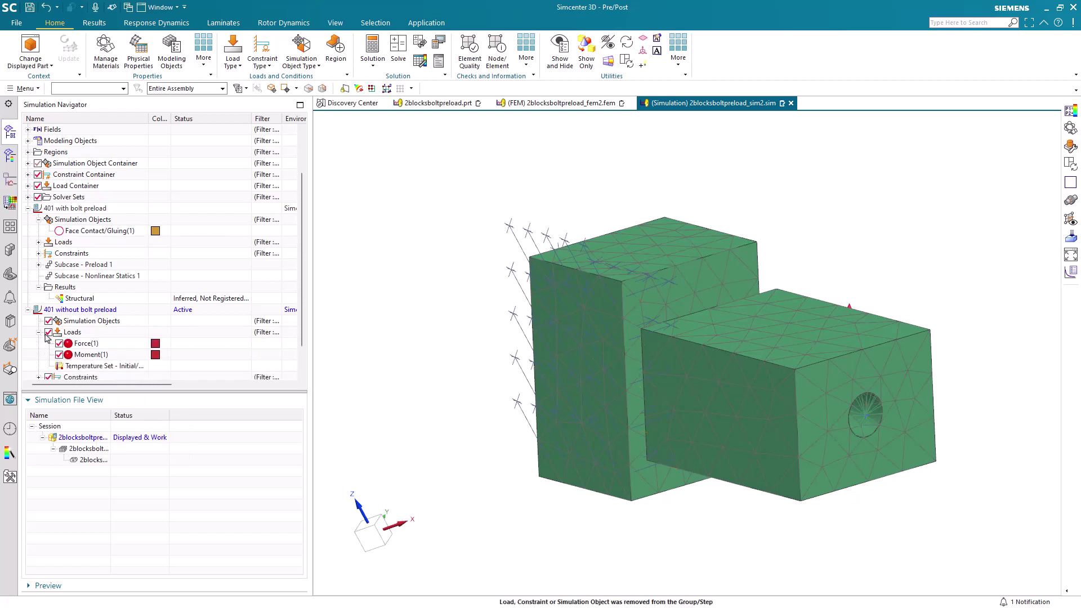
pyautogui.click(82, 344)
pyautogui.keyDown('ctrl'); pyautogui.click(90, 354); pyautogui.keyUp('ctrl')
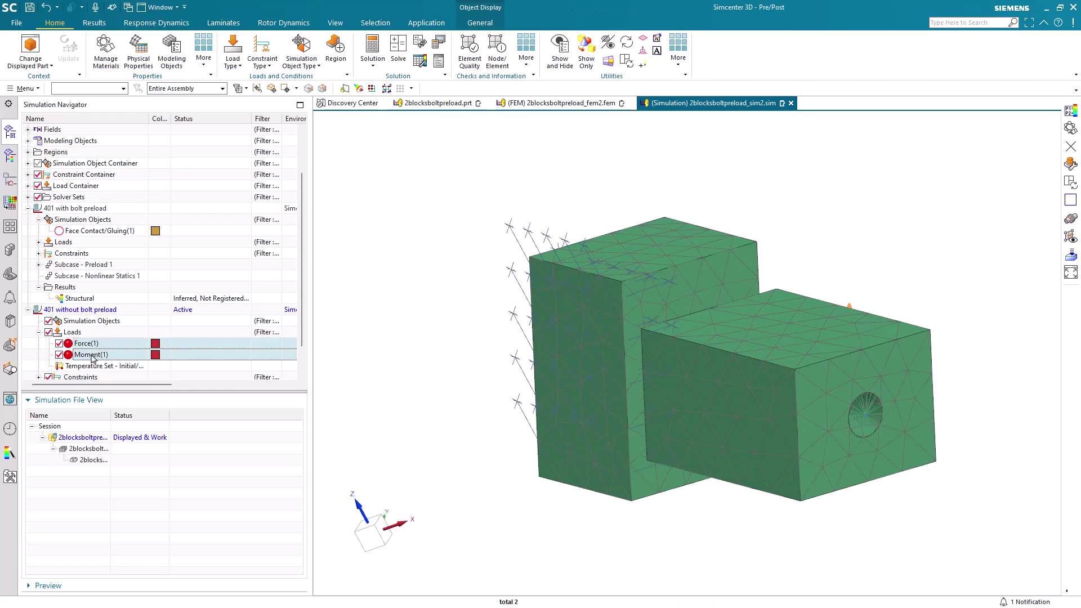
pyautogui.rightClick(91, 356)
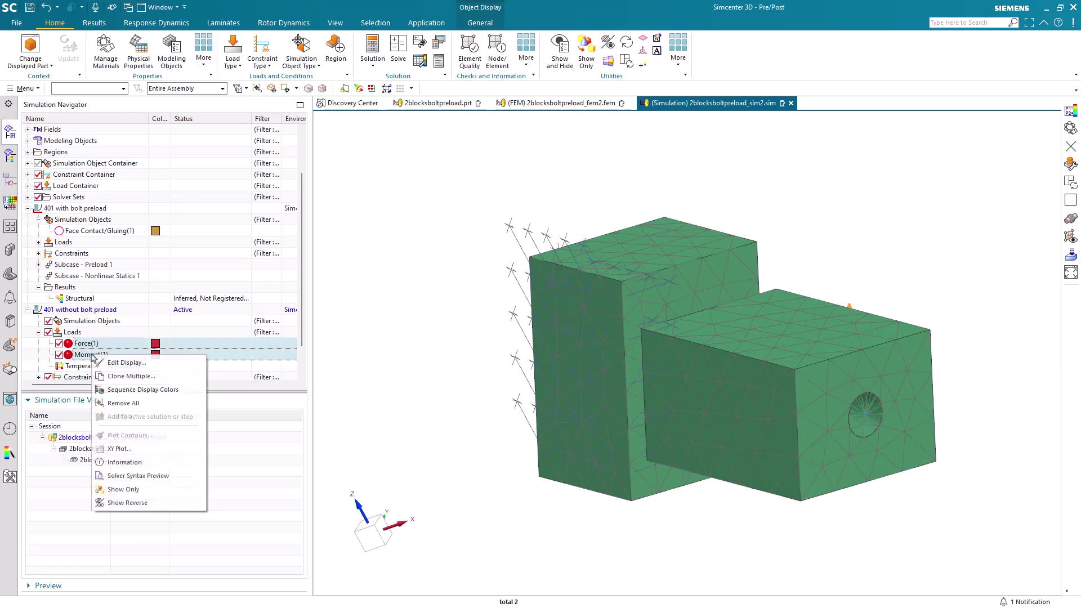
pyautogui.click(115, 403)
pyautogui.click(38, 355)
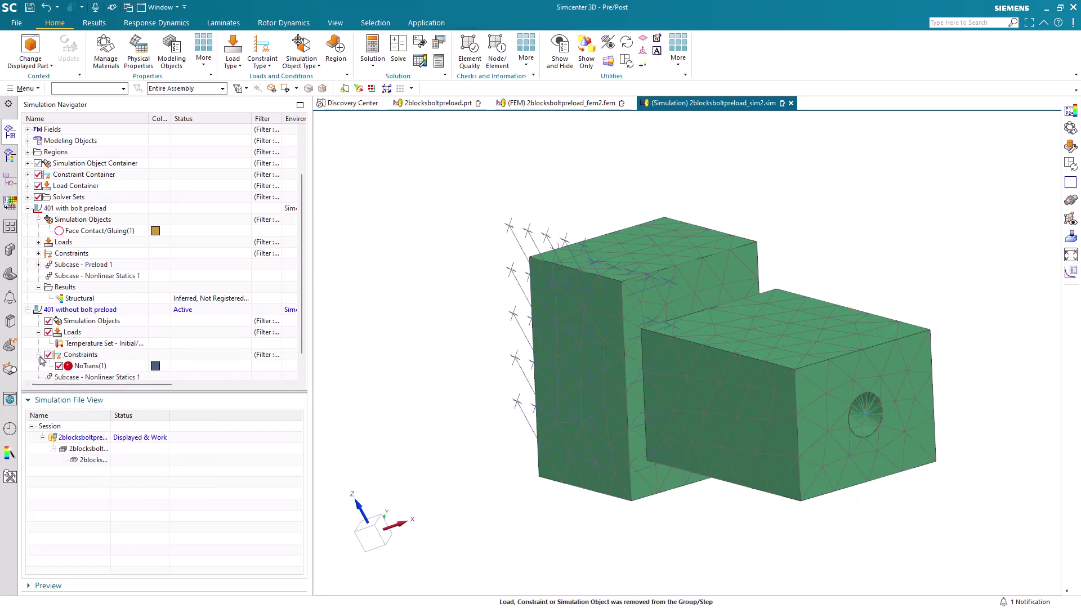
pyautogui.scroll(-1, 50, 366)
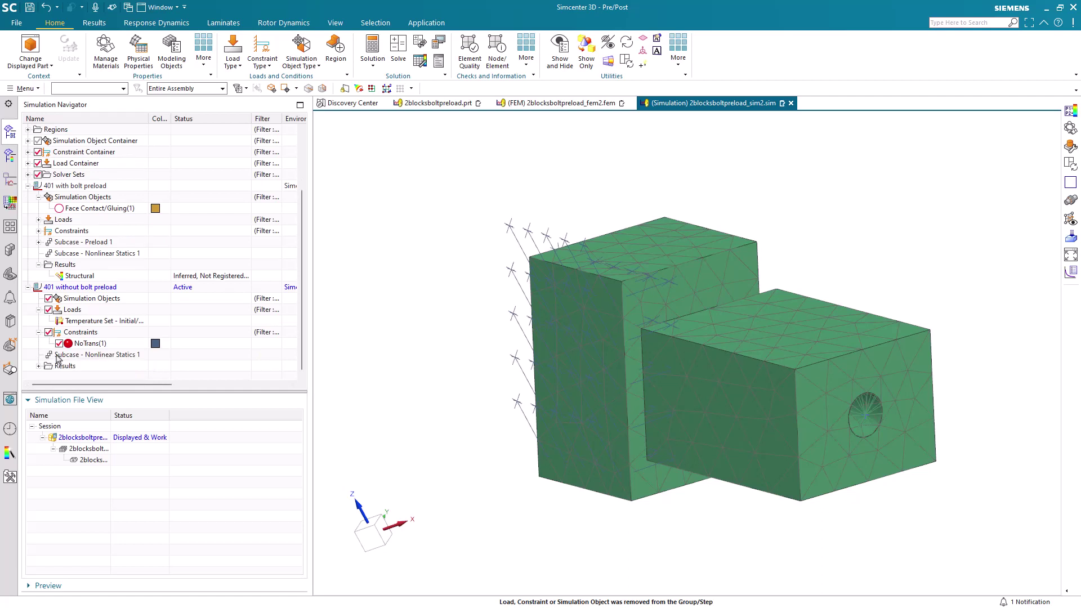
pyautogui.click(28, 142)
# Clone Face Contact/Gluing(1) and rename the two objects 'contact' and 'glue'.
pyautogui.click(71, 153)
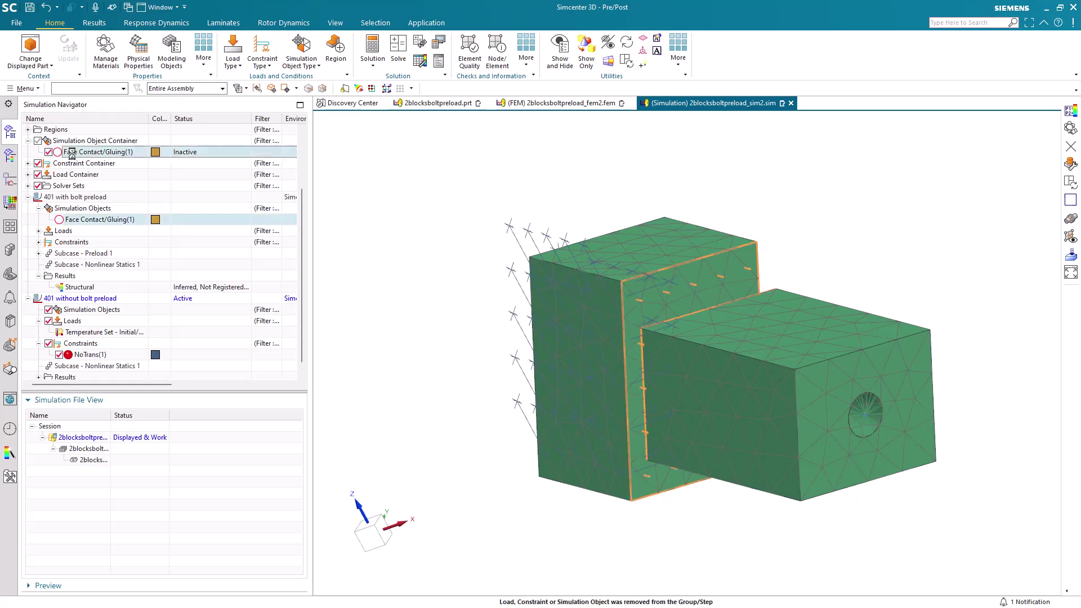
pyautogui.rightClick(74, 156)
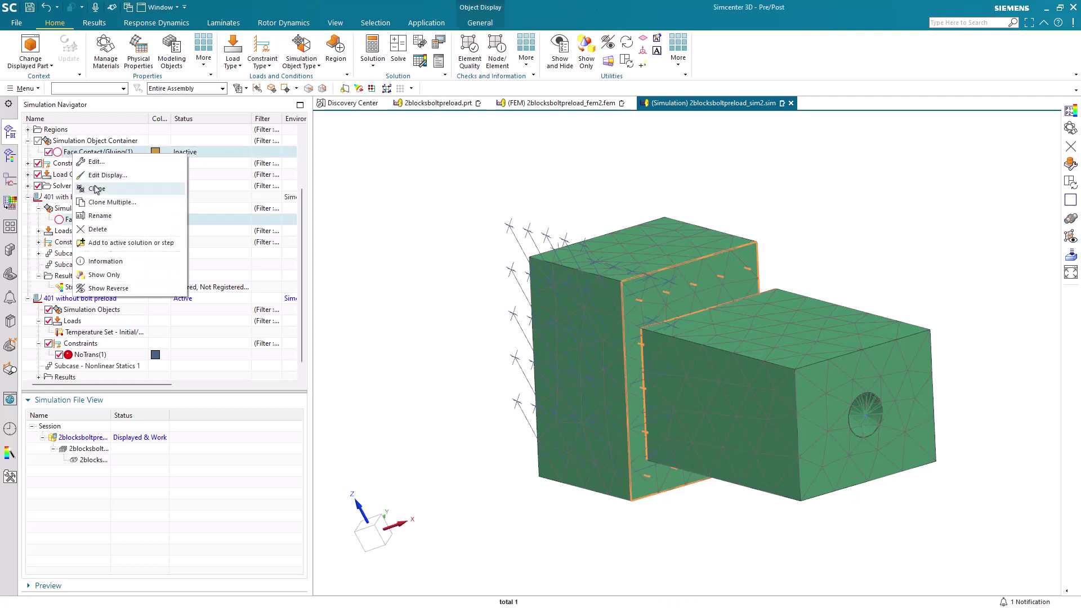
pyautogui.click(96, 188)
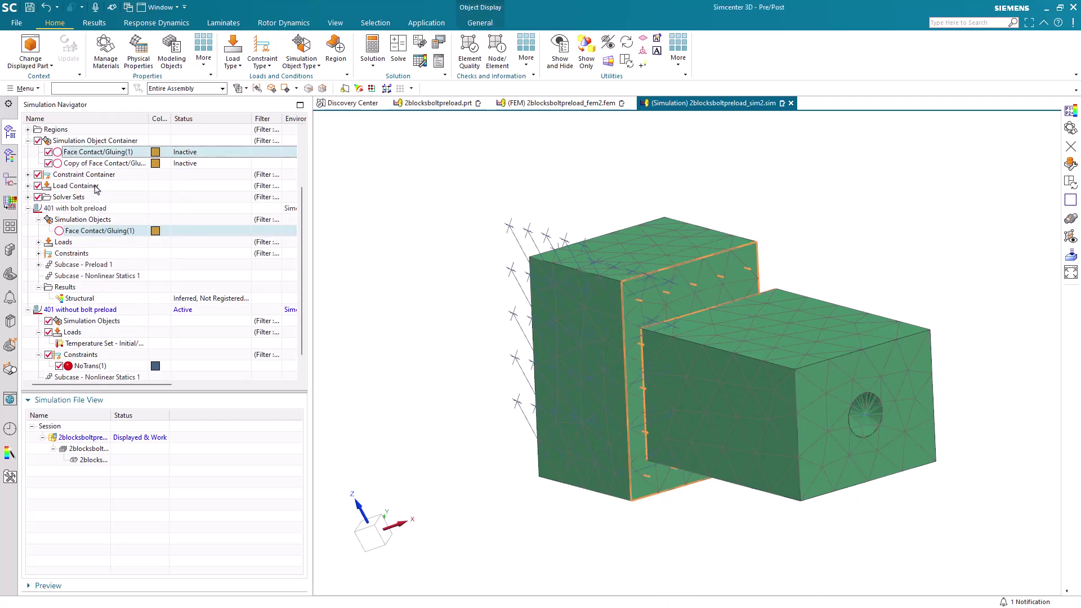
pyautogui.click(97, 153)
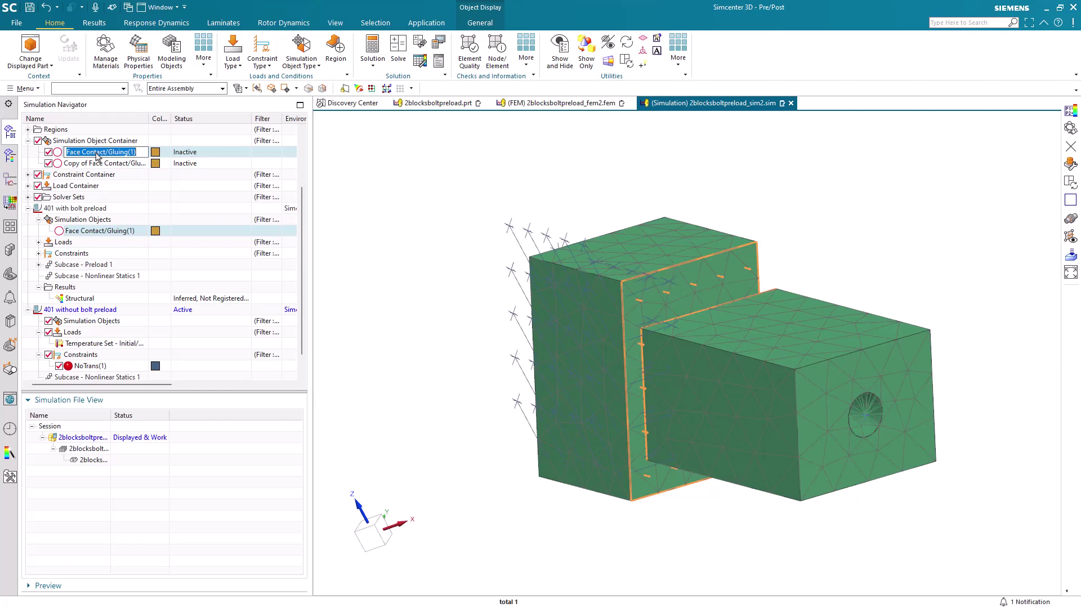
pyautogui.write('contact')
pyautogui.press('Return')
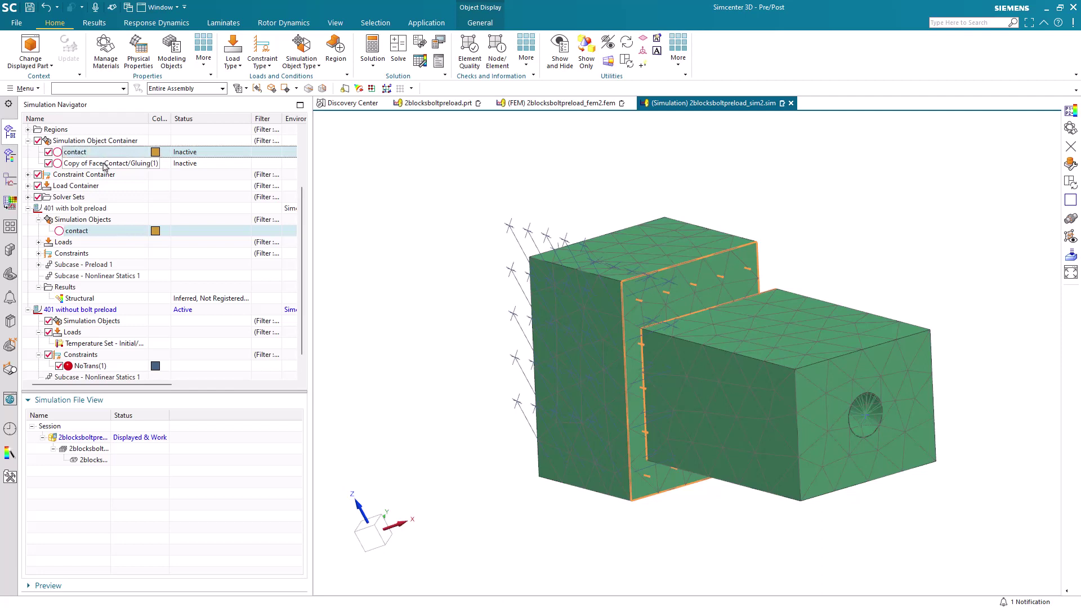
pyautogui.click(105, 163)
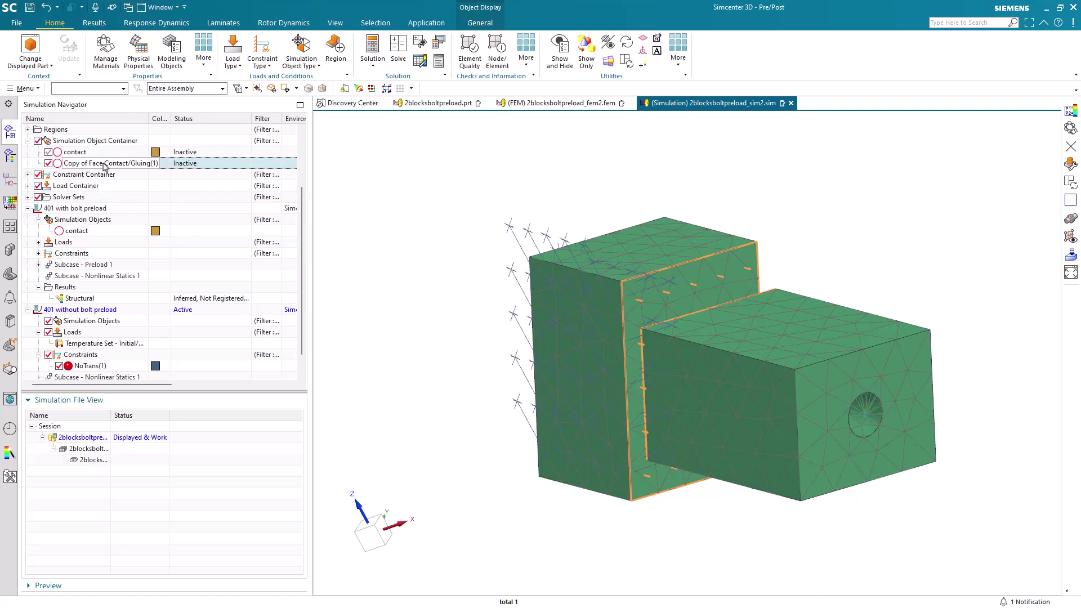
pyautogui.click(105, 163)
pyautogui.write('glue')
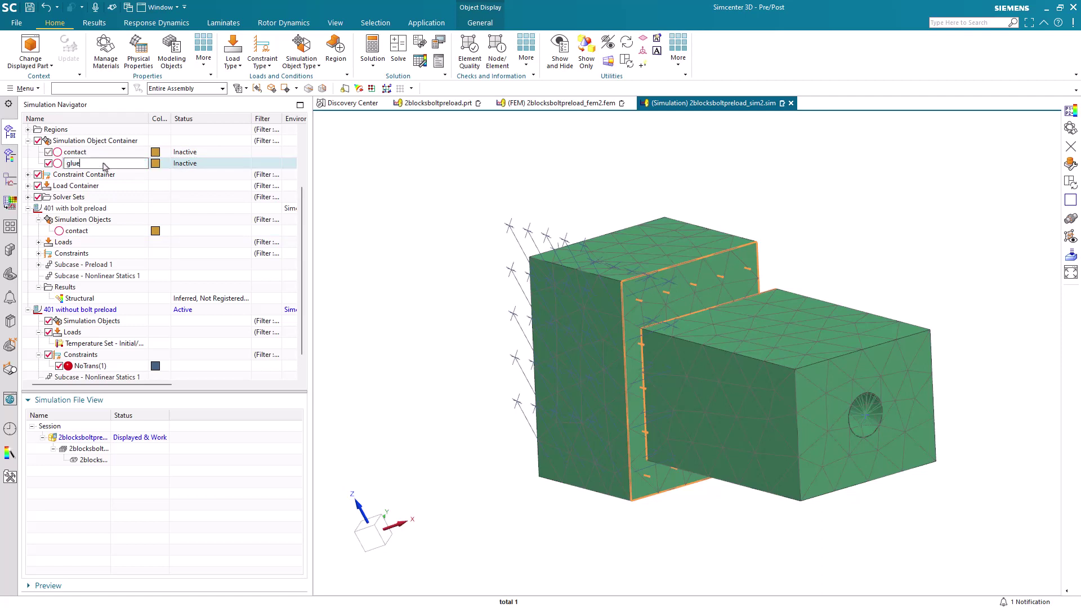
pyautogui.press('Return')
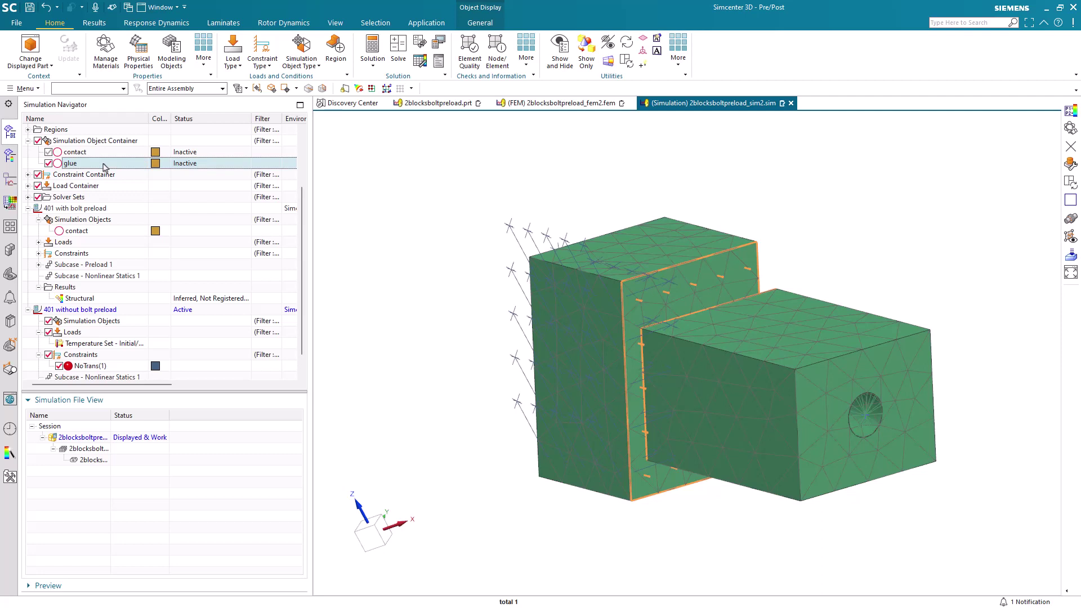
# Set glue's connection type to Glue (BGSET) and add it to the active solution.
pyautogui.doubleClick(105, 164)
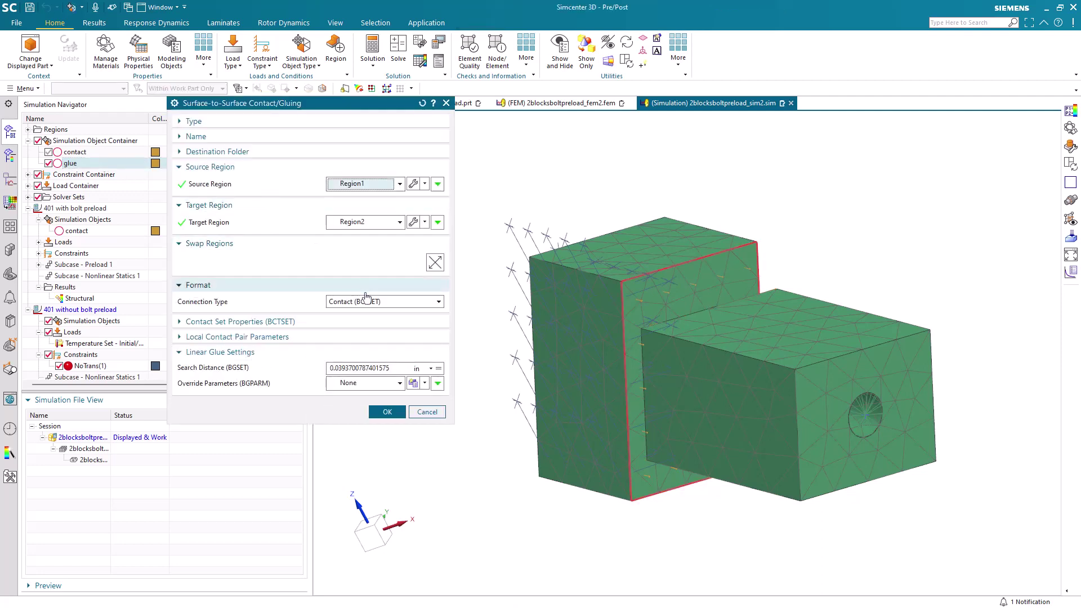
pyautogui.click(367, 301)
pyautogui.click(365, 324)
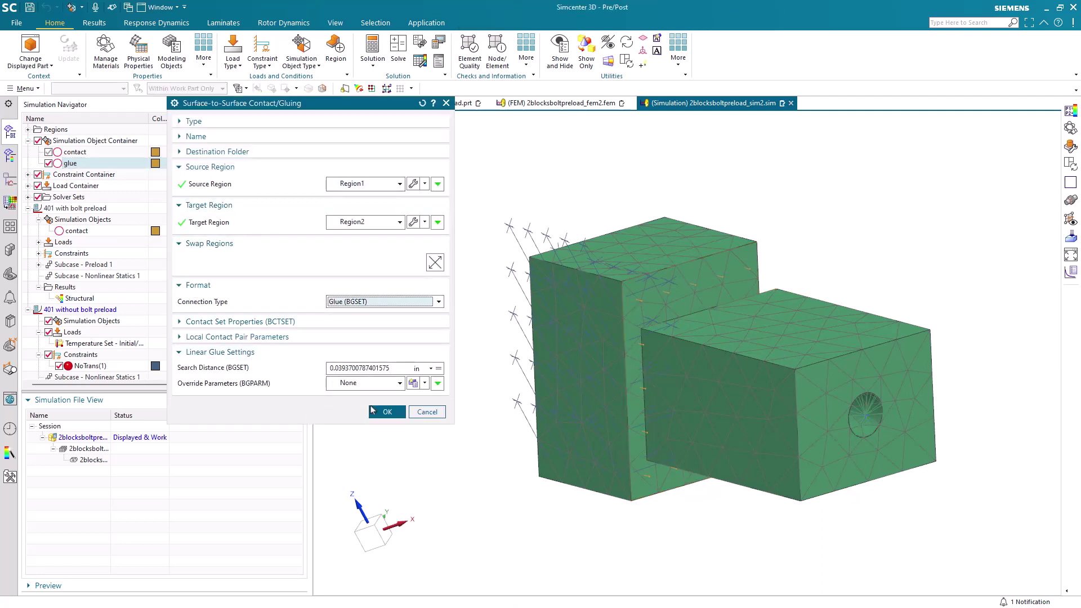
pyautogui.click(373, 411)
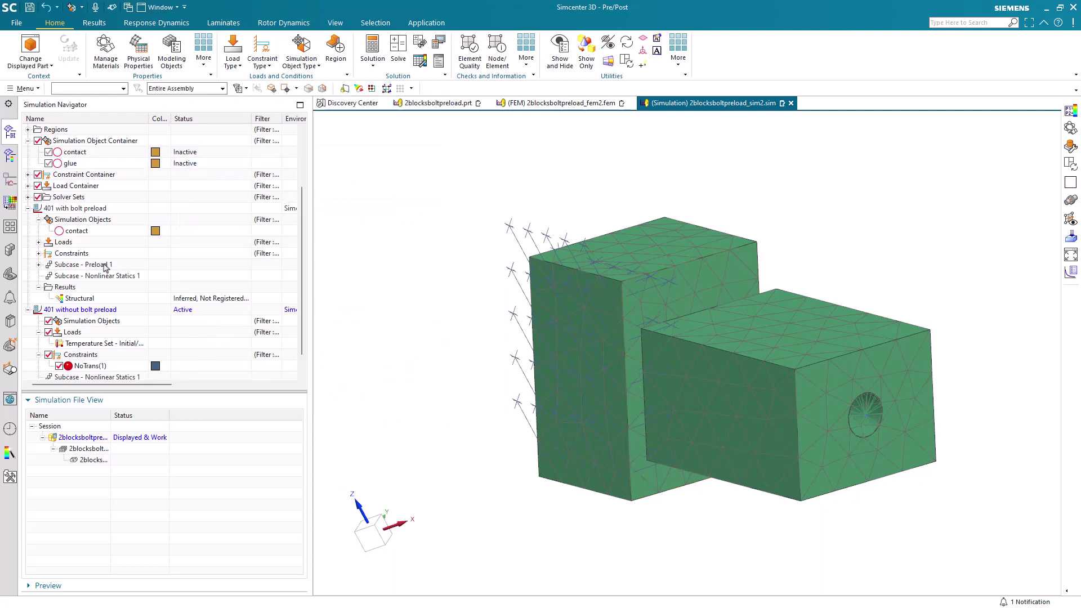
pyautogui.click(72, 166)
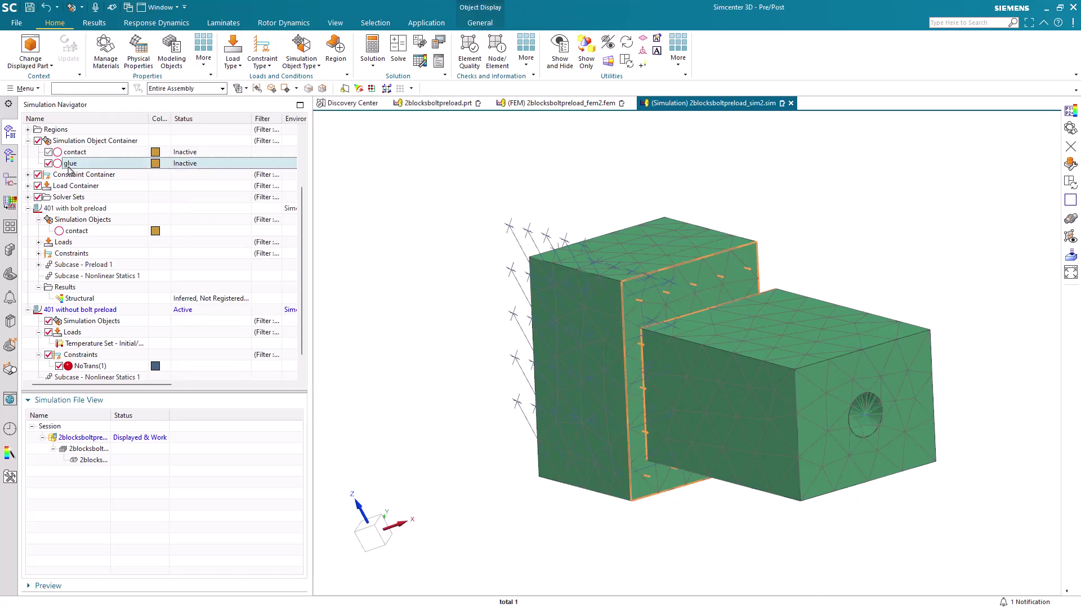
pyautogui.rightClick(72, 166)
pyautogui.click(104, 257)
pyautogui.click(39, 321)
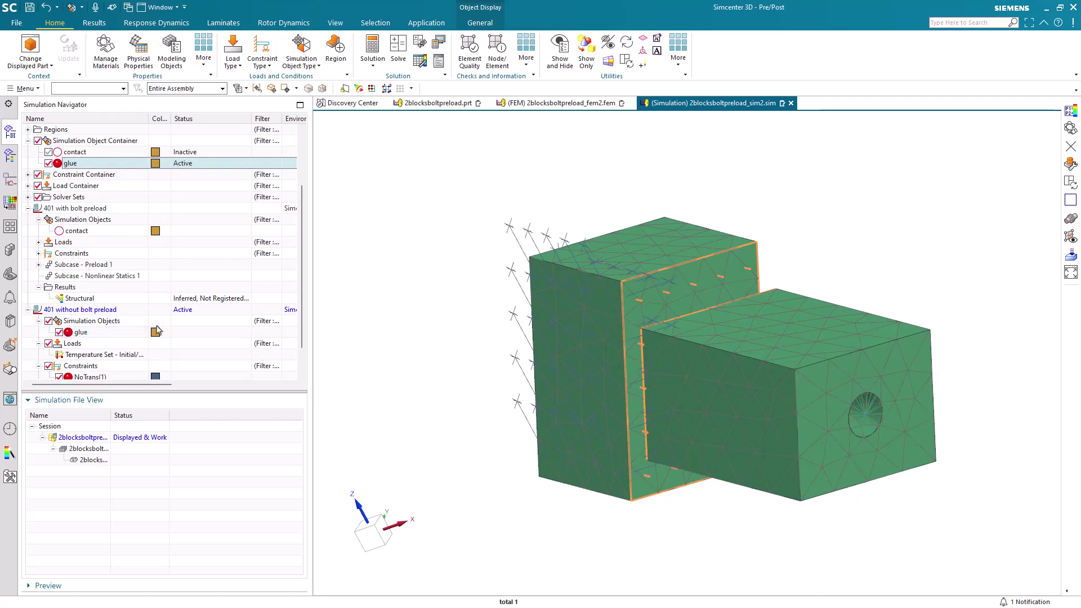
# Start a component Force load using a table field with time as the independent variable.
pyautogui.click(233, 62)
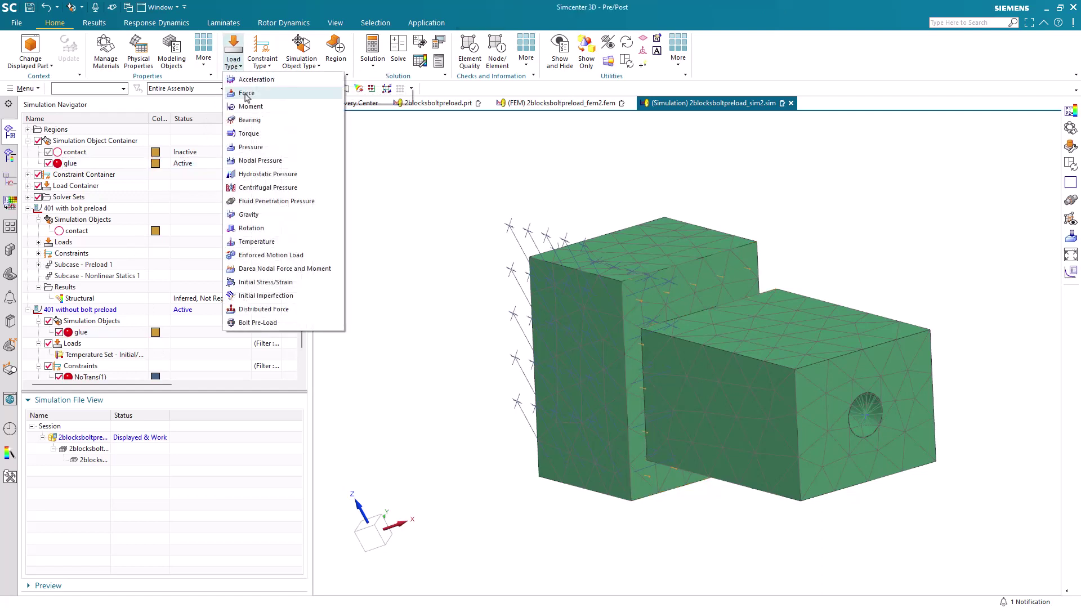
pyautogui.click(246, 92)
pyautogui.click(254, 124)
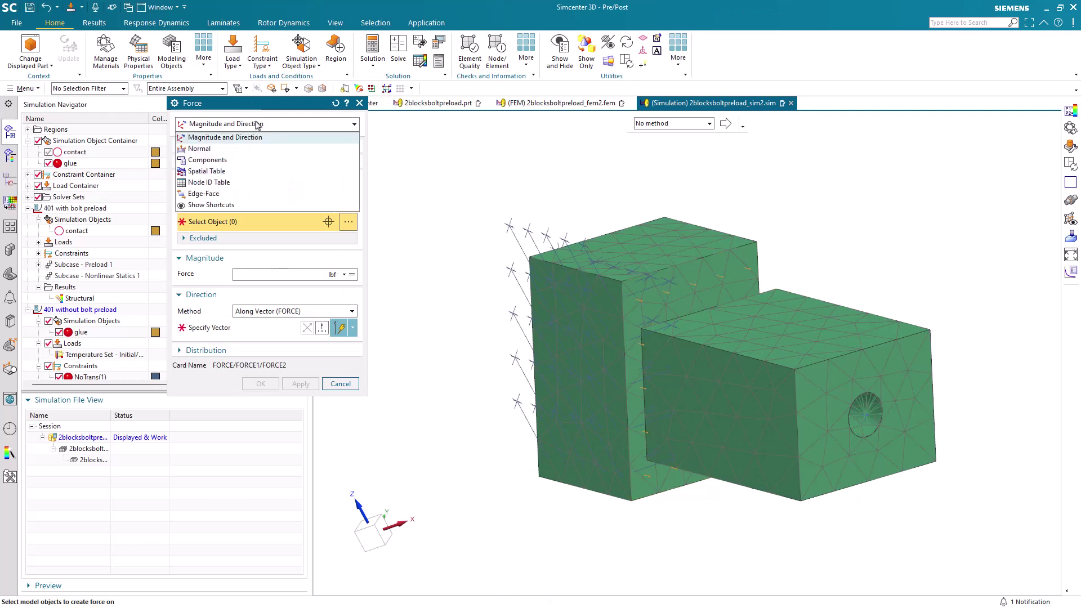
pyautogui.click(249, 163)
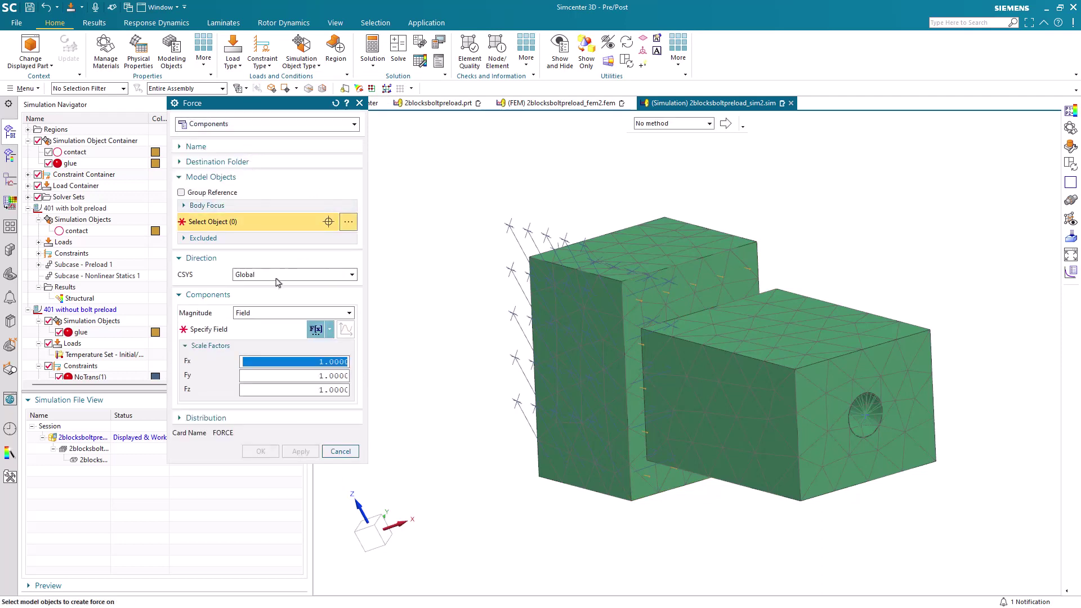
pyautogui.click(329, 330)
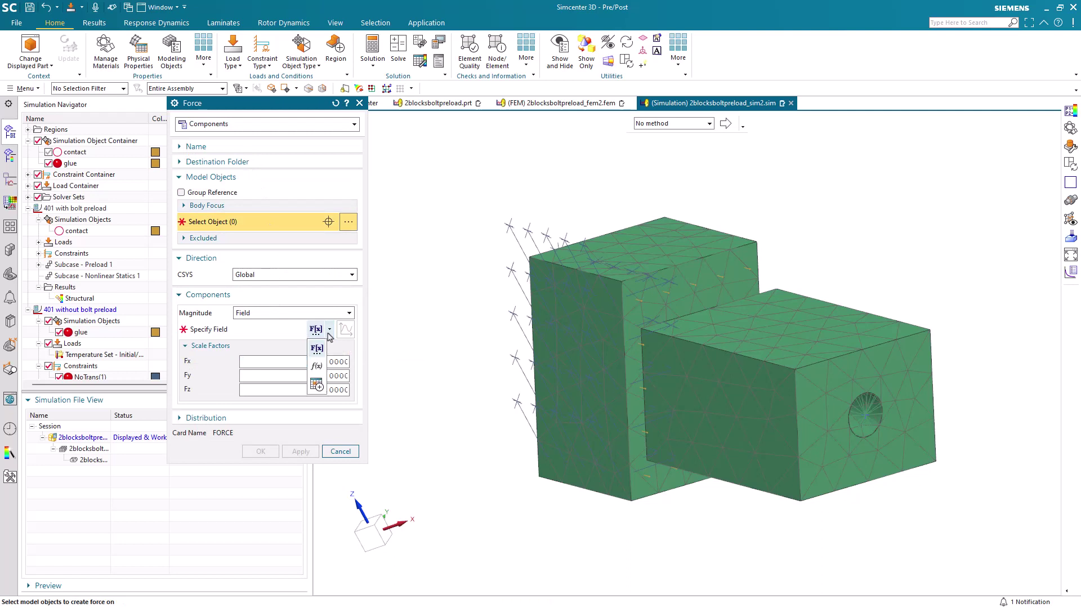
pyautogui.click(316, 385)
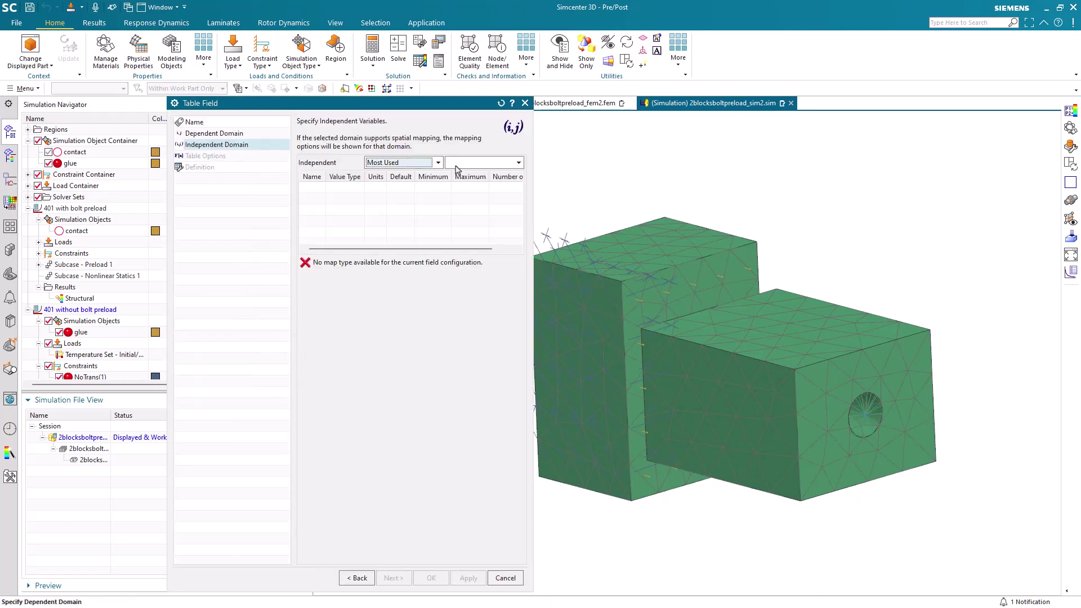
pyautogui.click(456, 165)
pyautogui.click(460, 204)
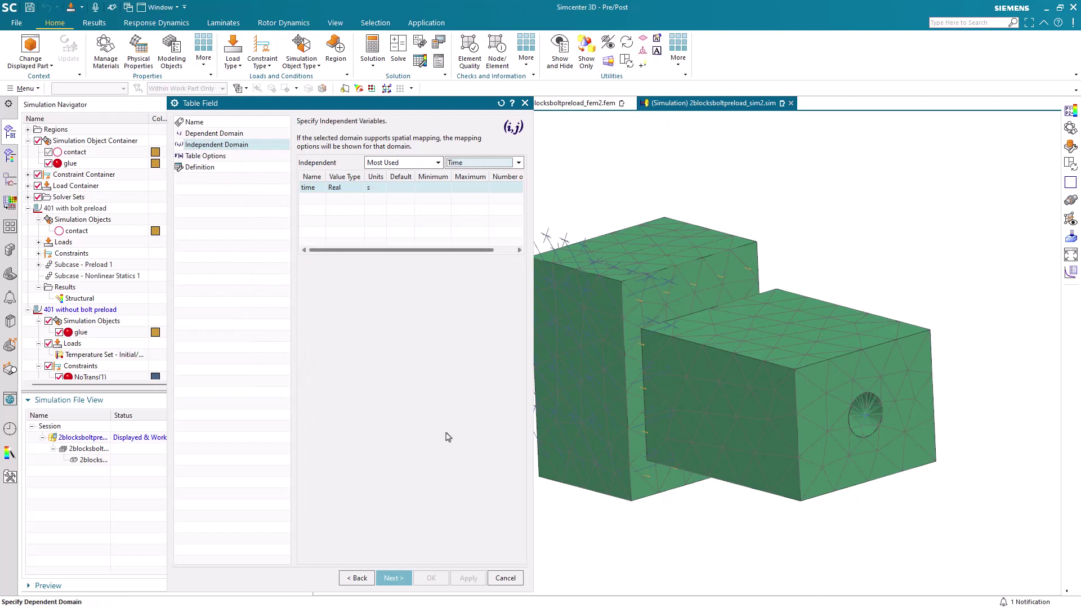
pyautogui.click(394, 577)
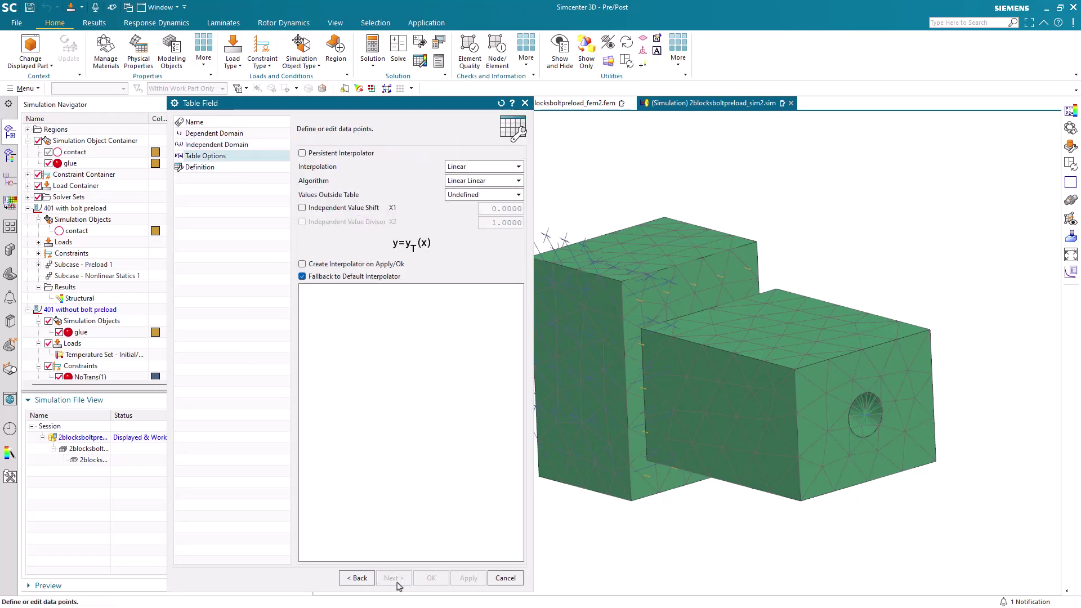
pyautogui.click(396, 581)
# Import fxyz - nopreload.csv into the force table and apply it at the spider node.
pyautogui.click(373, 156)
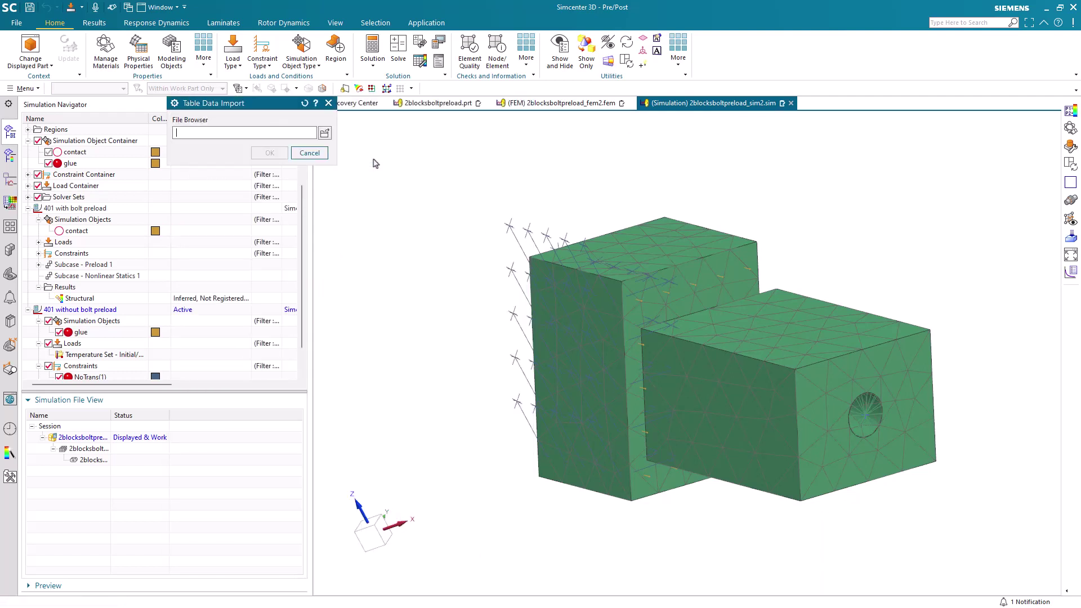
pyautogui.click(326, 135)
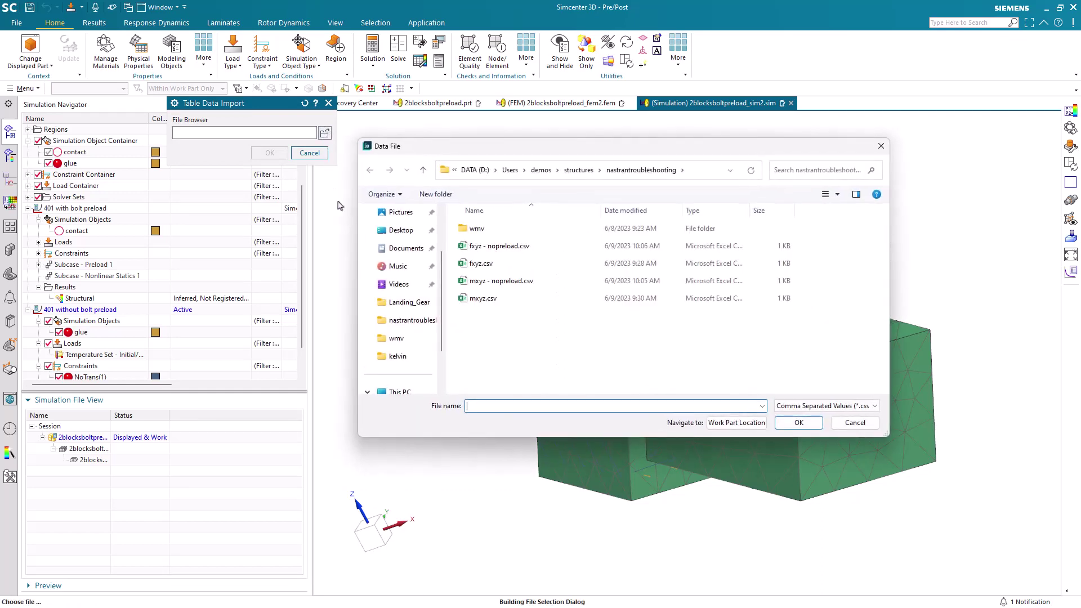
pyautogui.click(485, 249)
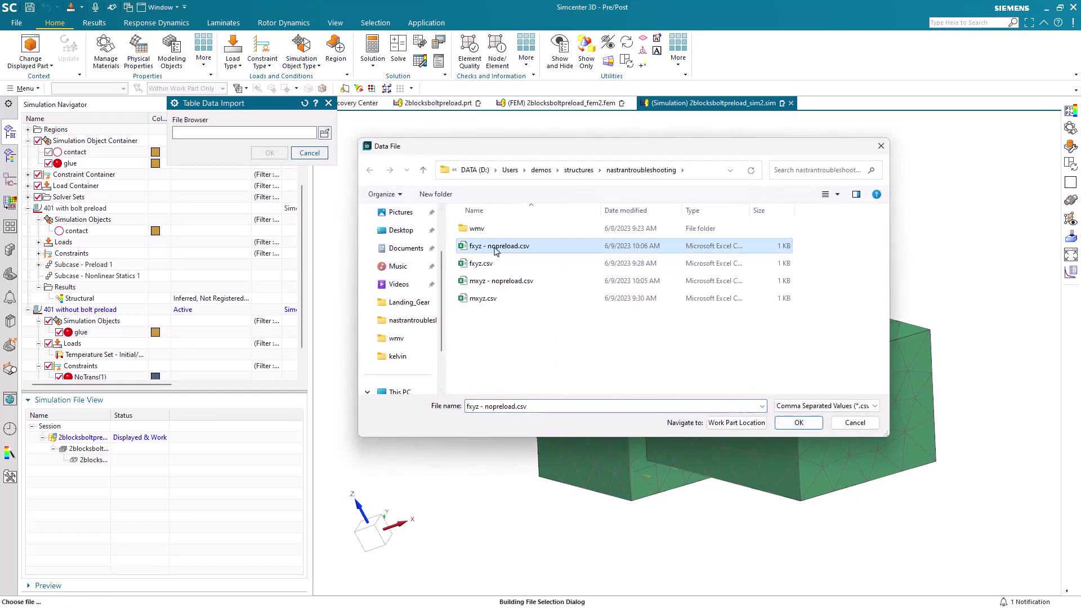
pyautogui.click(798, 422)
pyautogui.click(260, 153)
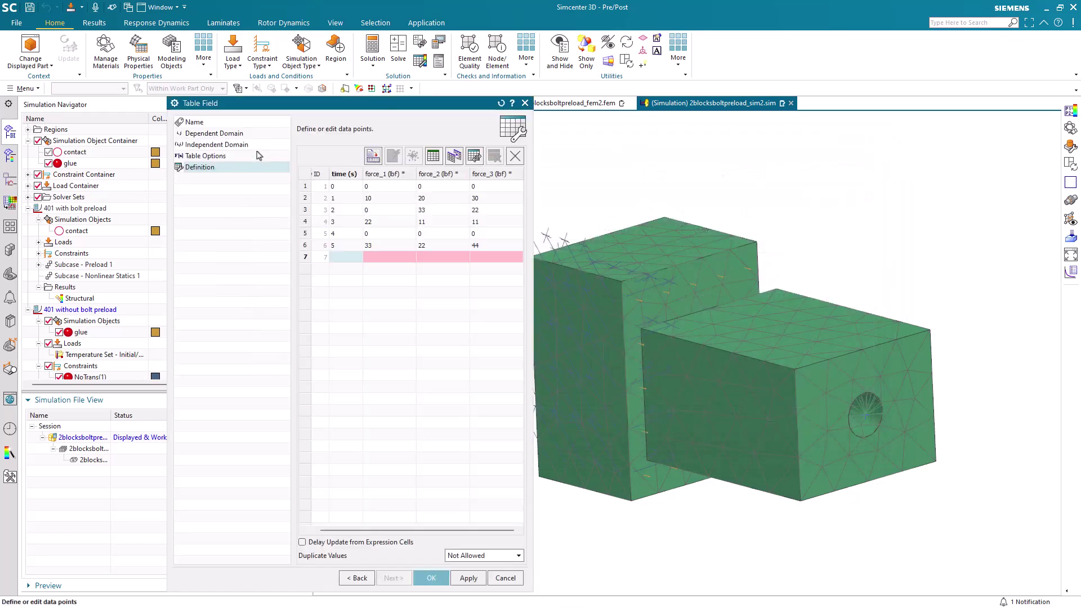
pyautogui.middleClick(328, 235)
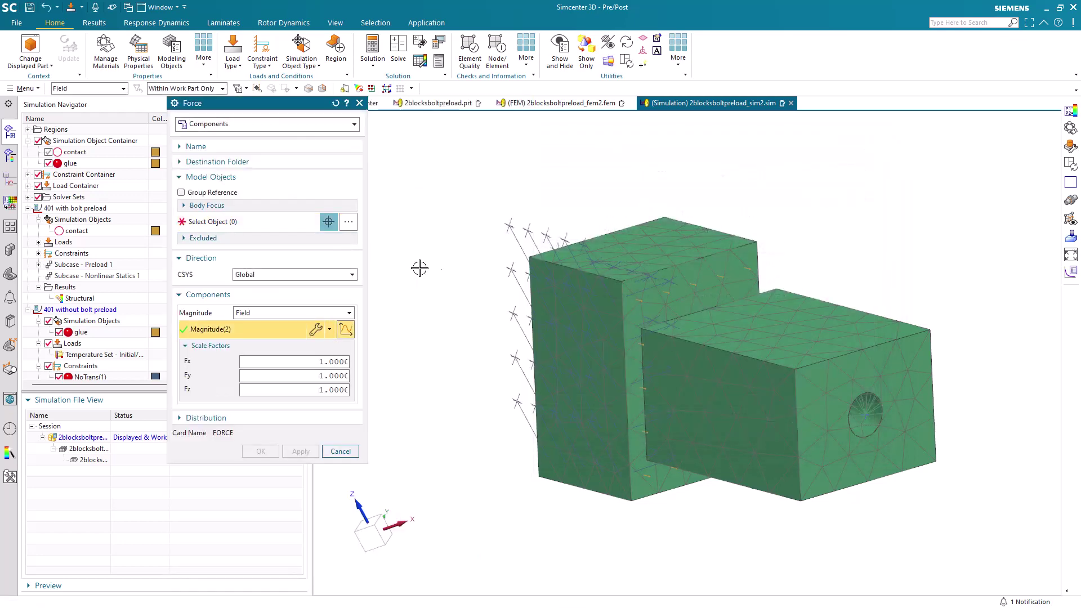
pyautogui.moveTo(653, 270); pyautogui.dragTo(672, 317, button='middle')
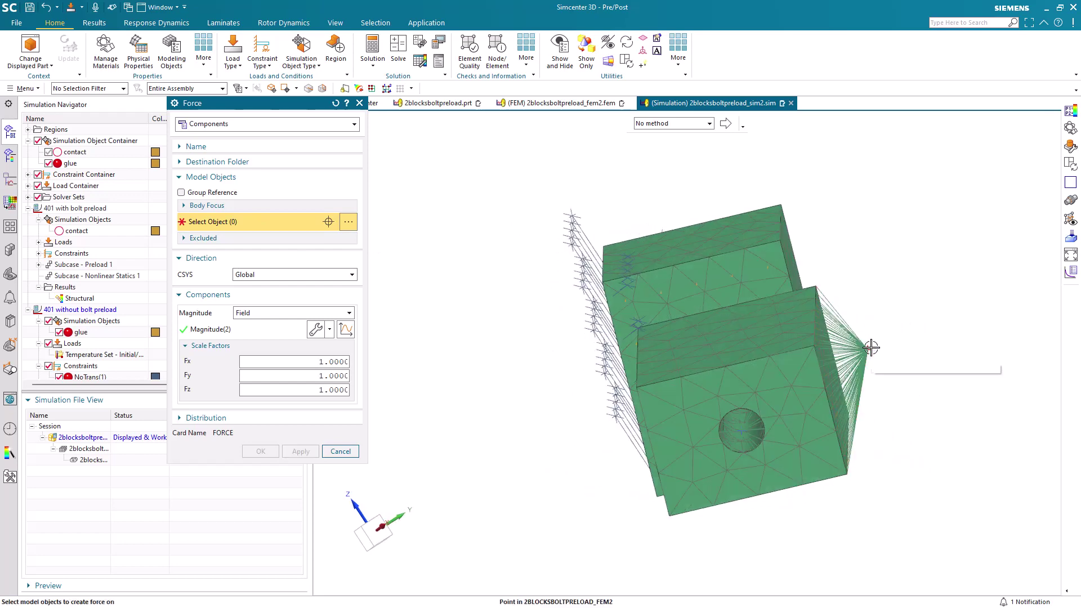
pyautogui.click(867, 349)
# Create Force(2), then start a component Moment load with a time-based table field.
pyautogui.click(261, 451)
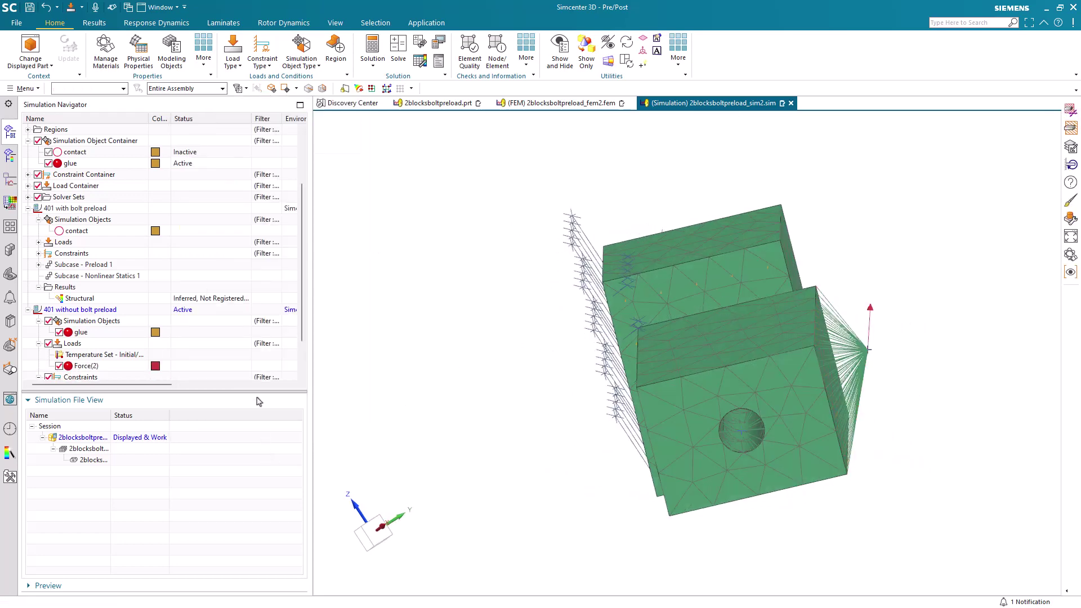
pyautogui.click(233, 67)
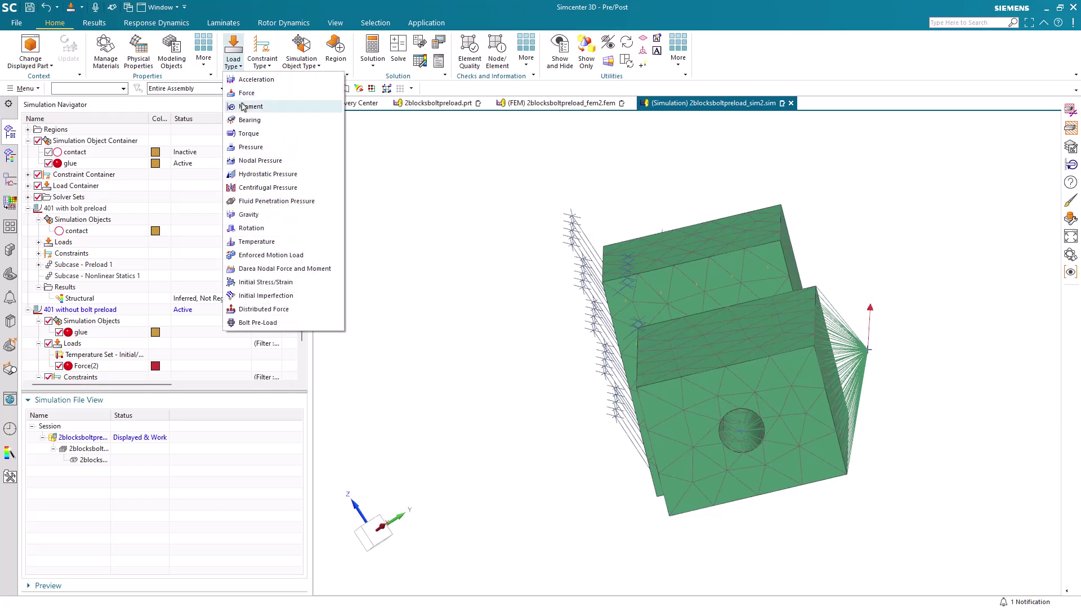
pyautogui.click(243, 106)
pyautogui.click(251, 125)
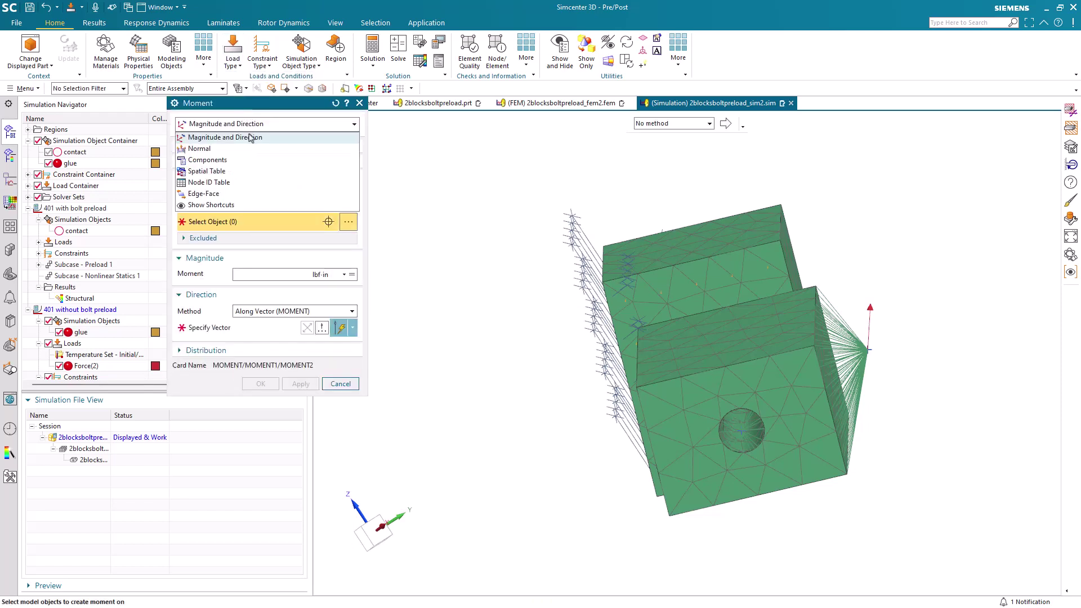
pyautogui.click(254, 161)
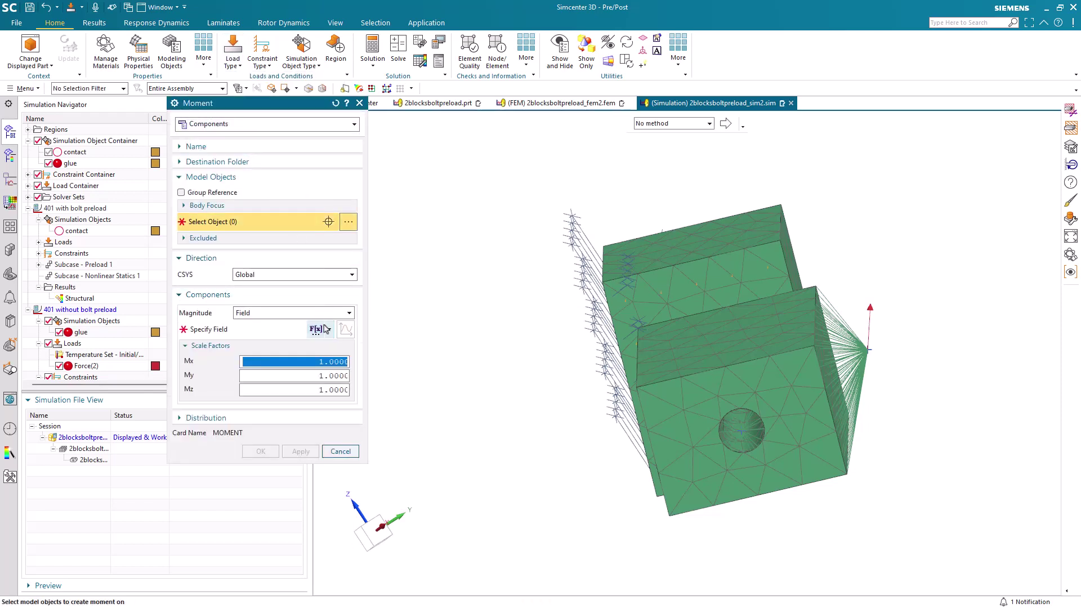
pyautogui.click(329, 329)
pyautogui.click(316, 386)
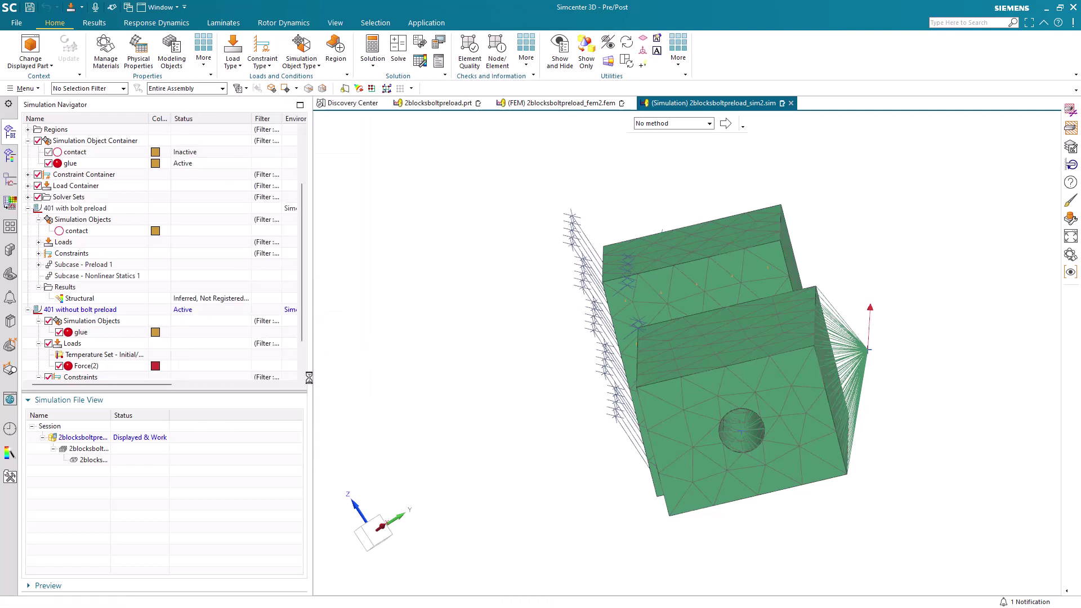
pyautogui.click(484, 162)
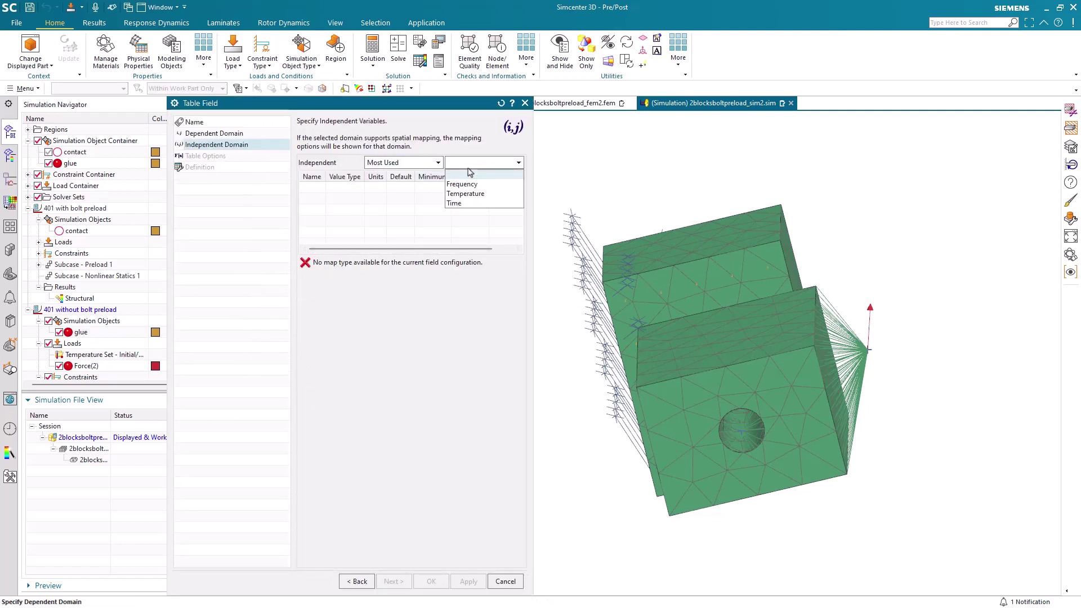
pyautogui.click(462, 204)
pyautogui.click(393, 581)
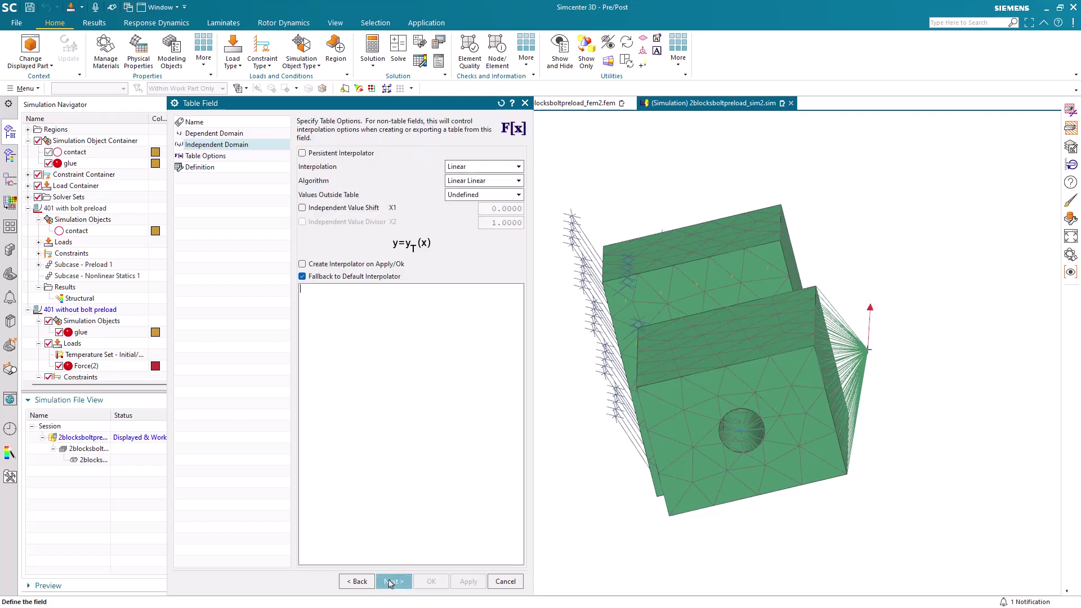
pyautogui.click(392, 583)
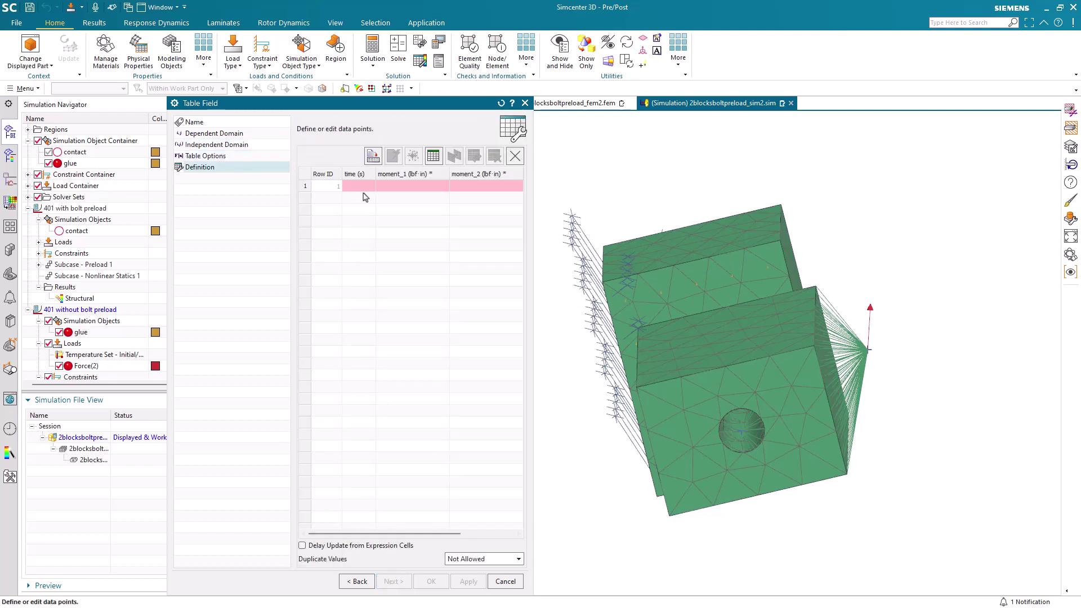
# Import mxyz - nopreload.csv and apply Moment(2) at the spider centre node.
pyautogui.click(373, 156)
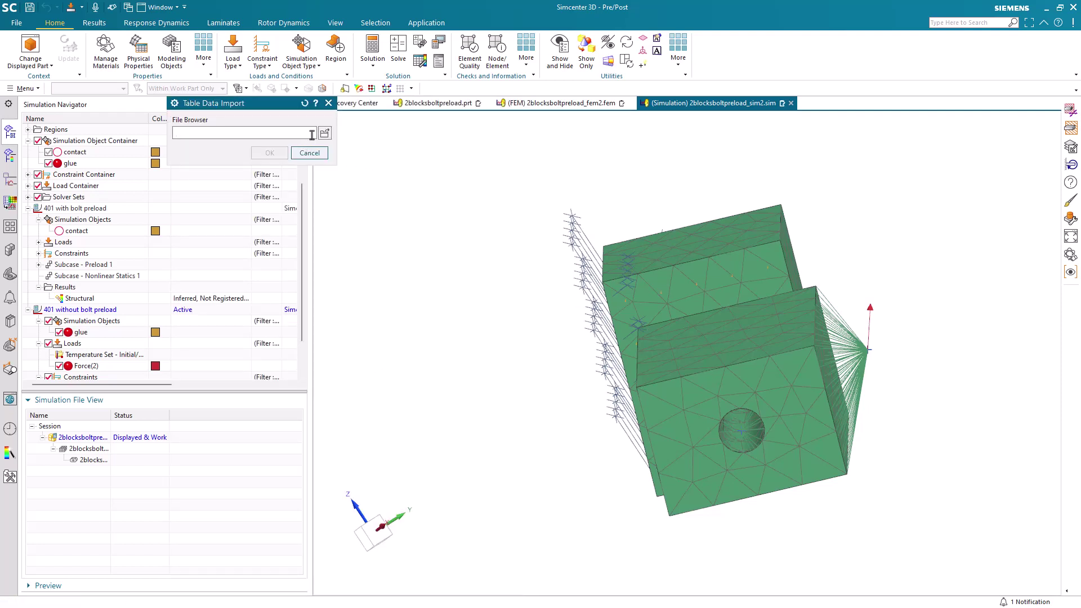
pyautogui.click(325, 133)
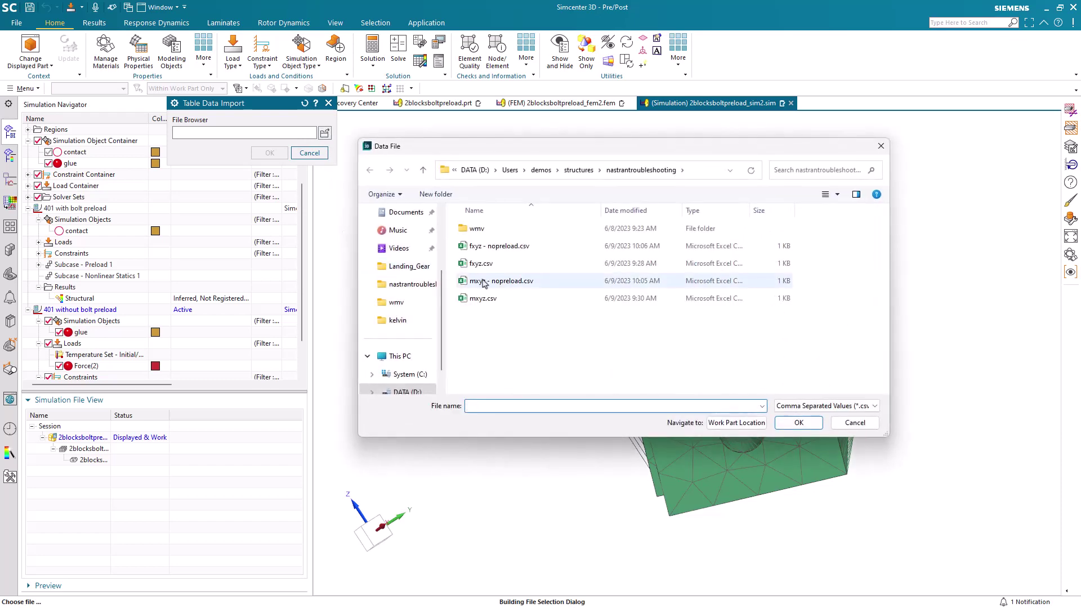
pyautogui.click(488, 281)
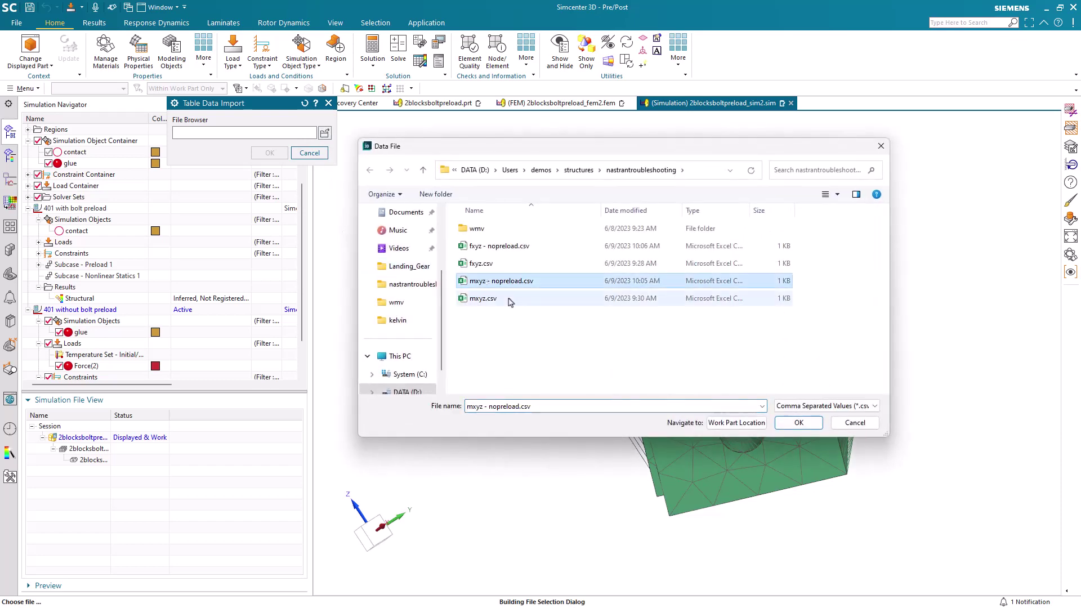
pyautogui.click(787, 423)
pyautogui.click(265, 153)
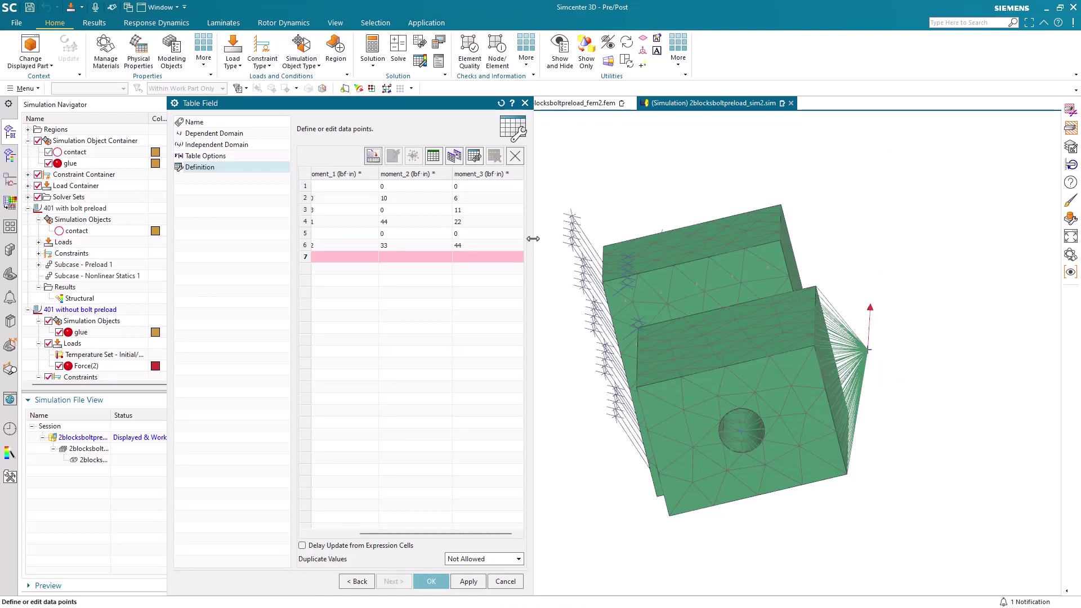
pyautogui.moveTo(533, 239); pyautogui.dragTo(600, 240)
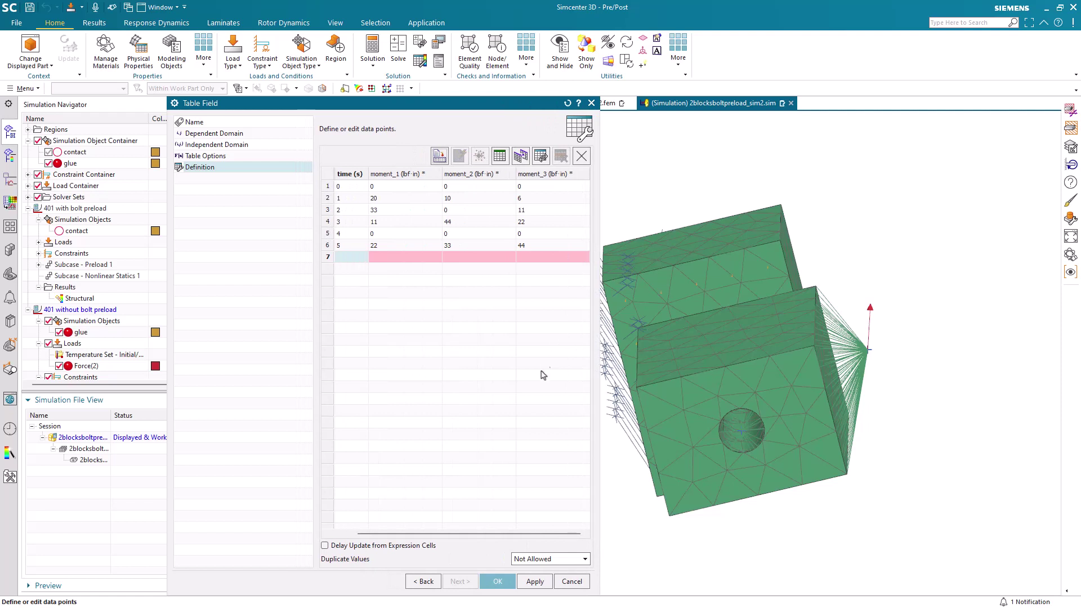
pyautogui.click(498, 581)
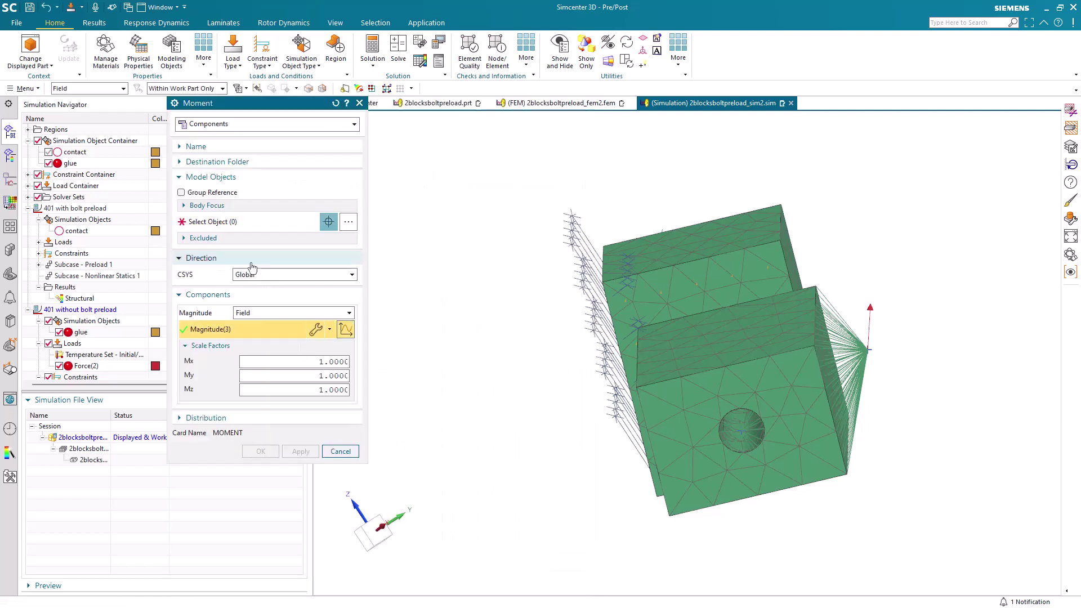
pyautogui.click(228, 224)
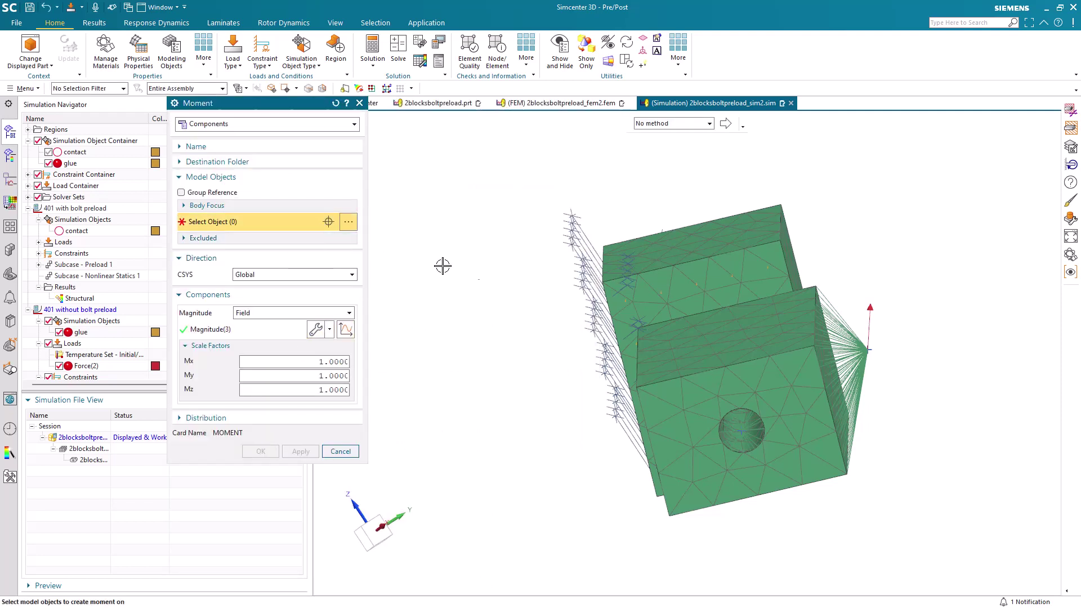
pyautogui.click(868, 354)
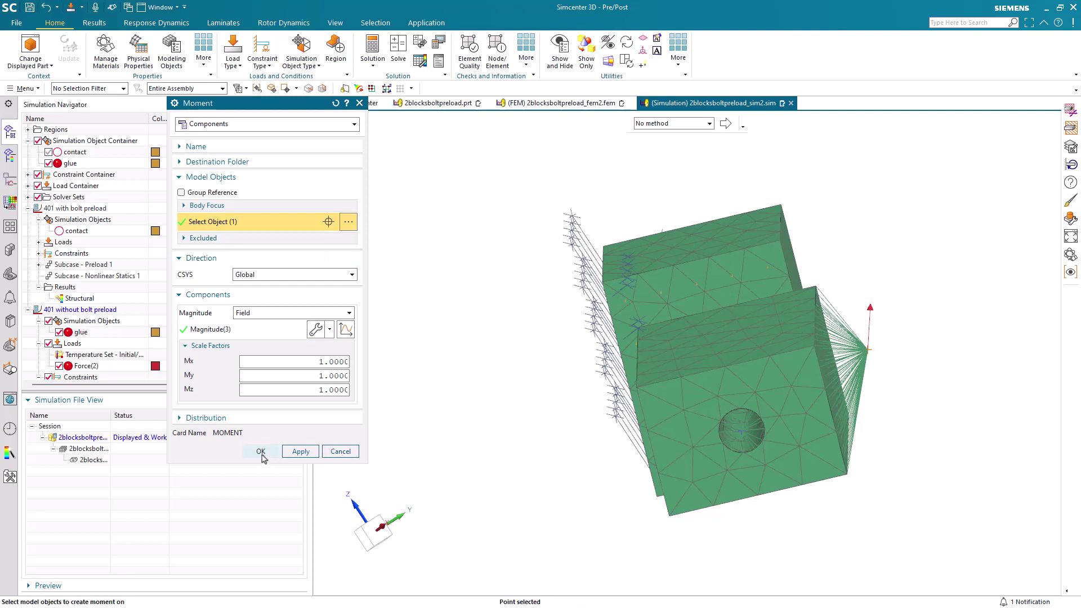
pyautogui.click(261, 451)
pyautogui.scroll(-2, 152, 321)
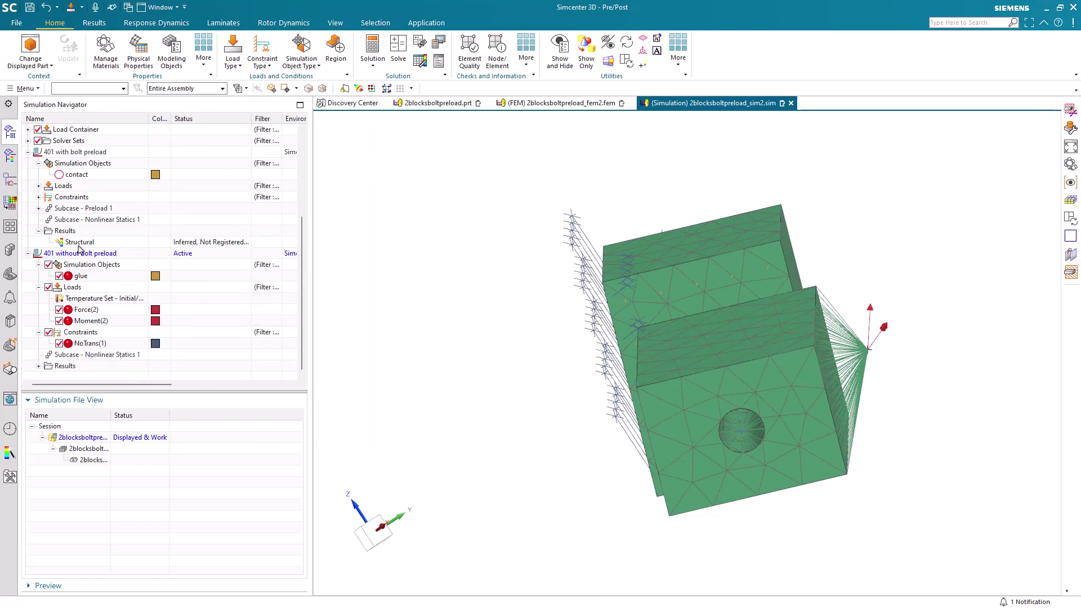
# Solve the 401 without bolt preload solution, skipping result review and closing the monitor windows.
pyautogui.click(78, 255)
pyautogui.rightClick(78, 256)
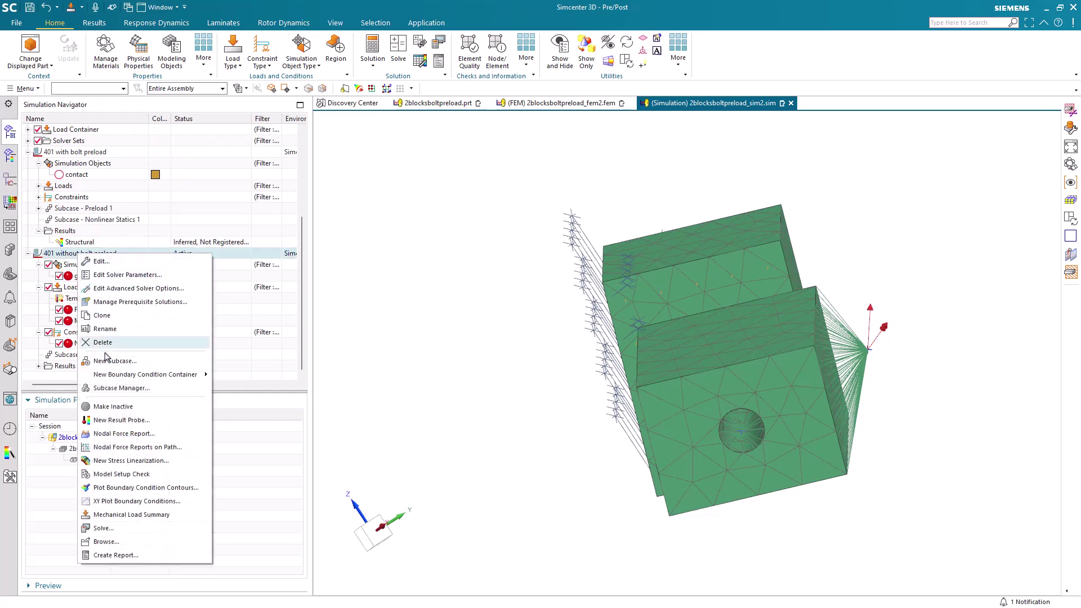
pyautogui.click(126, 528)
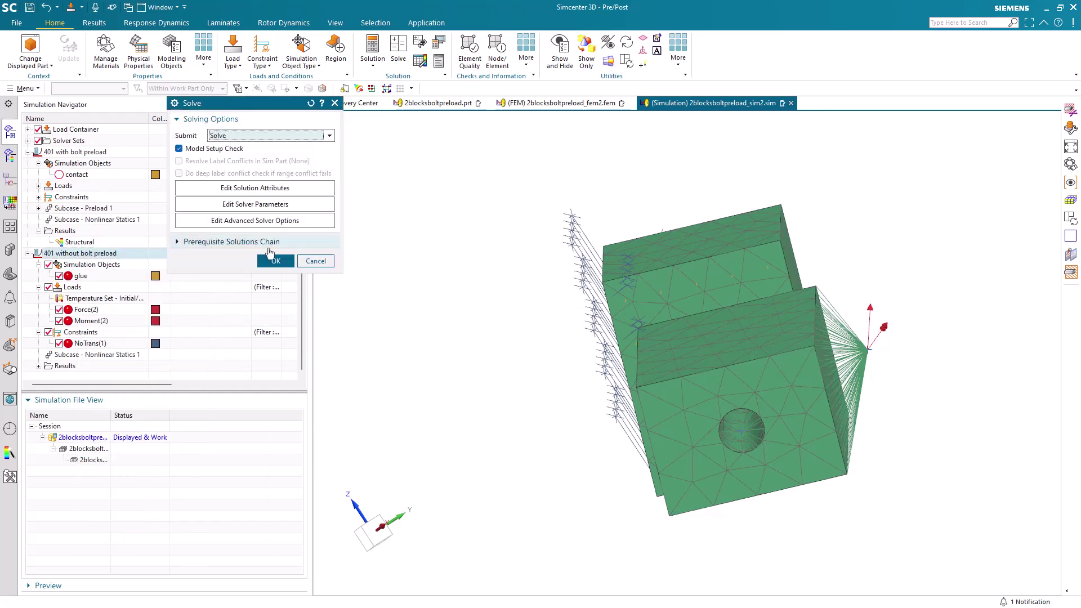
pyautogui.click(284, 263)
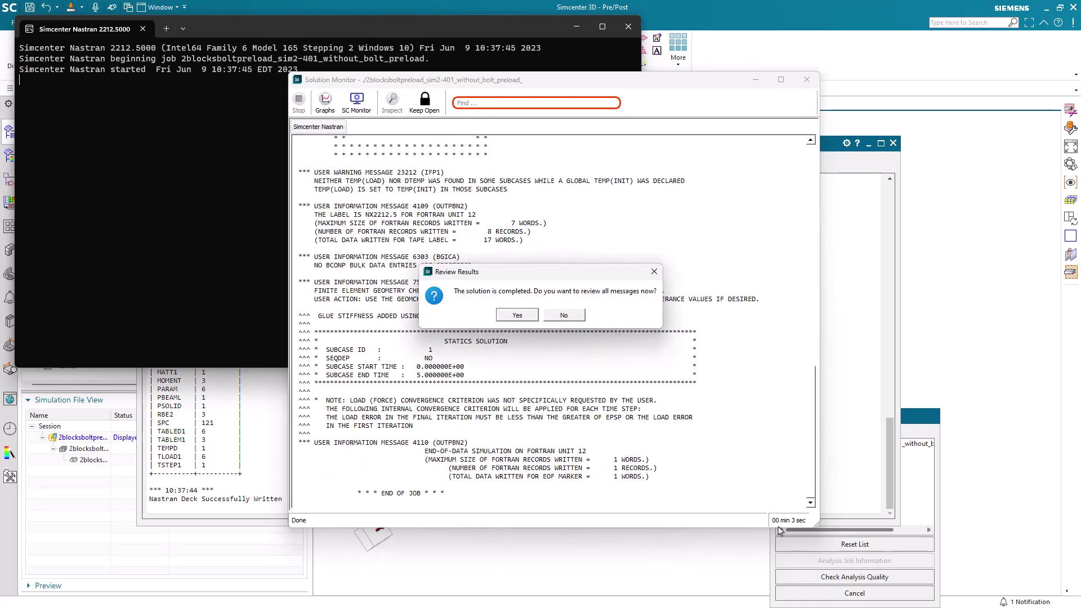
pyautogui.click(562, 316)
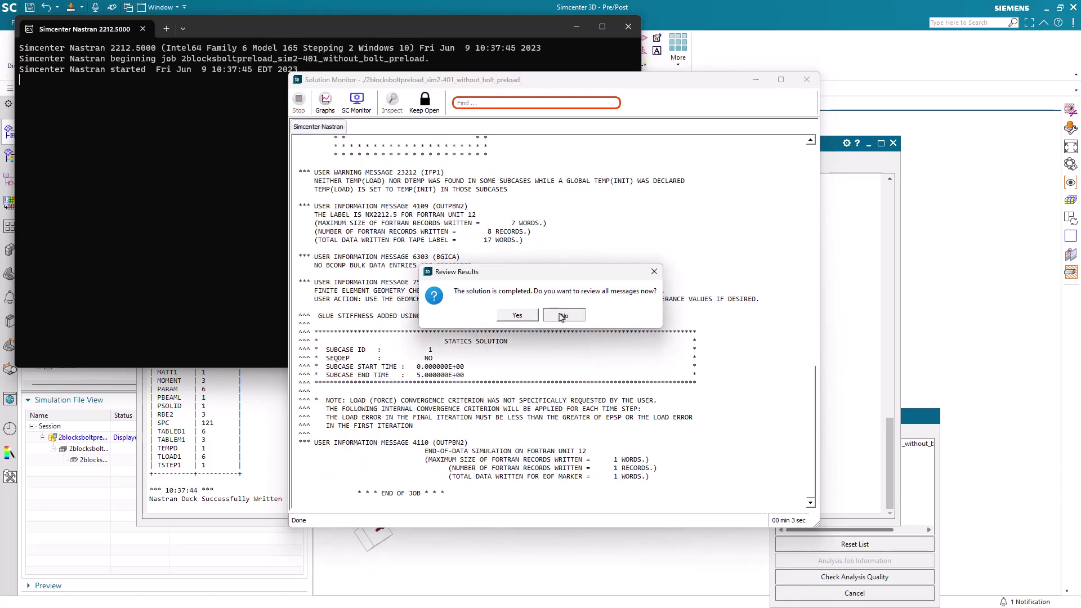
pyautogui.click(840, 592)
pyautogui.click(892, 143)
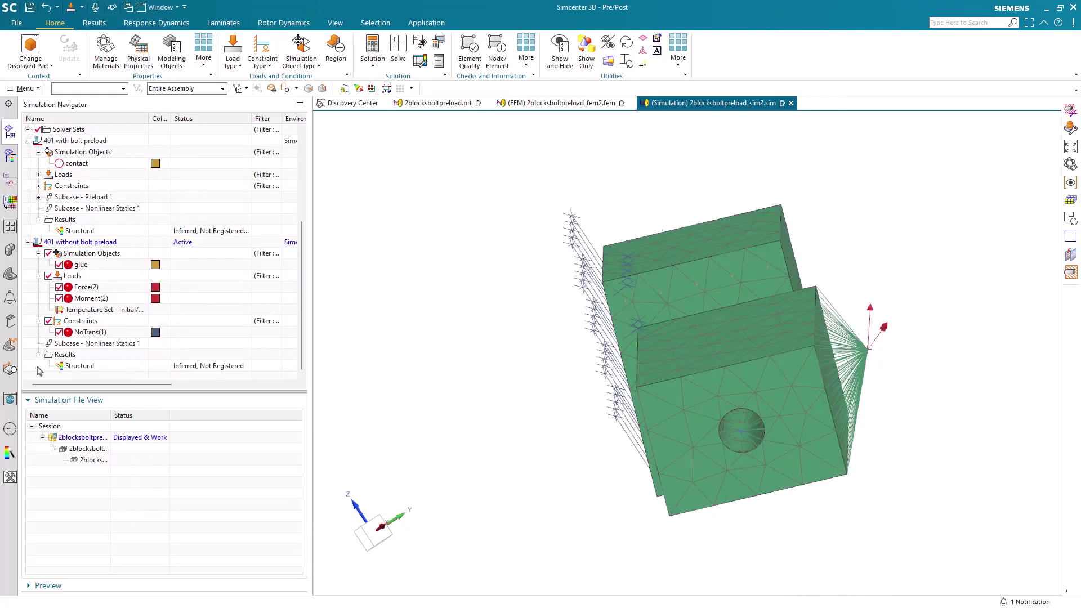
# Plot the no-preload Increment 1 nodal displacement contour, peaking at 9.811E-06 in.
pyautogui.doubleClick(77, 366)
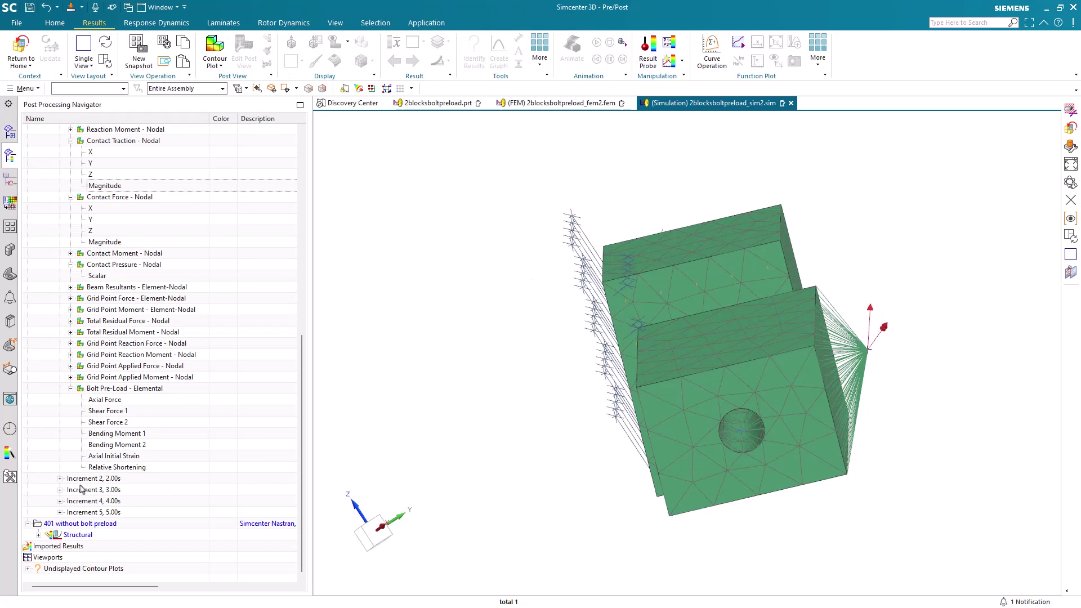
pyautogui.click(39, 534)
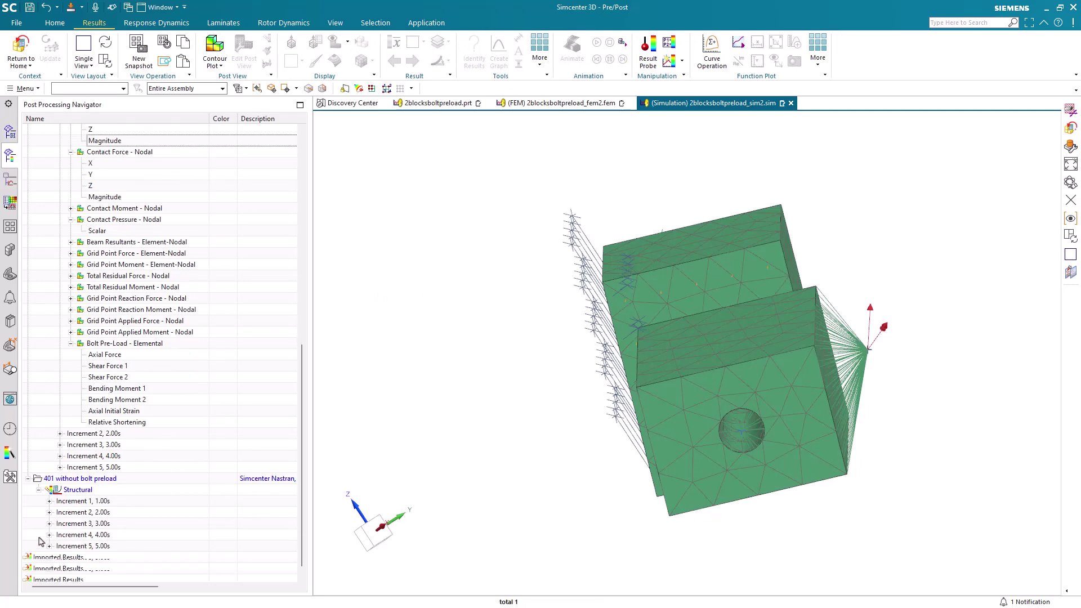
pyautogui.click(49, 490)
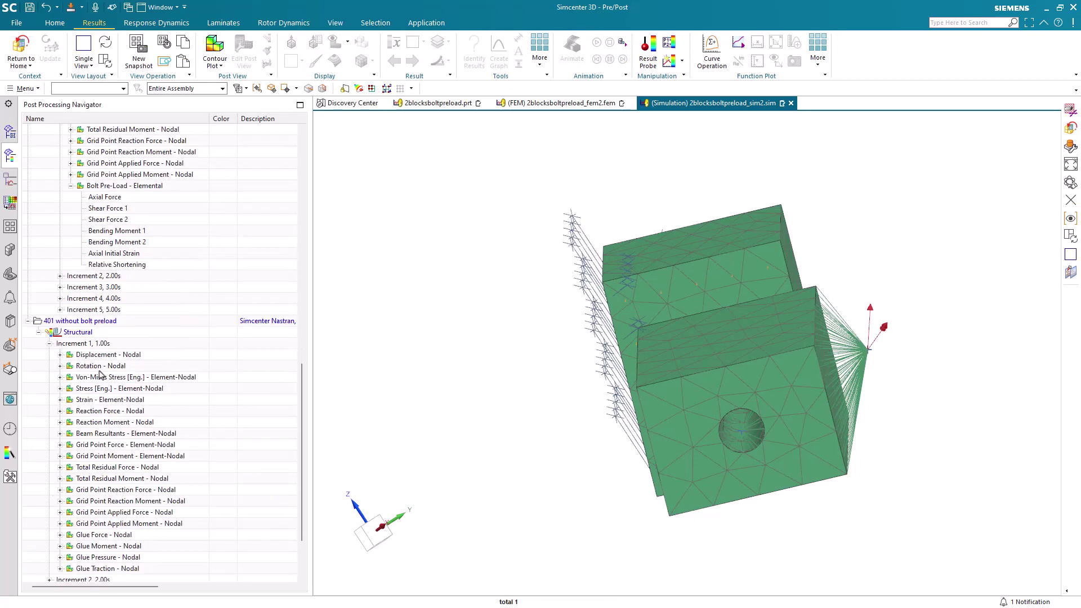
pyautogui.doubleClick(100, 355)
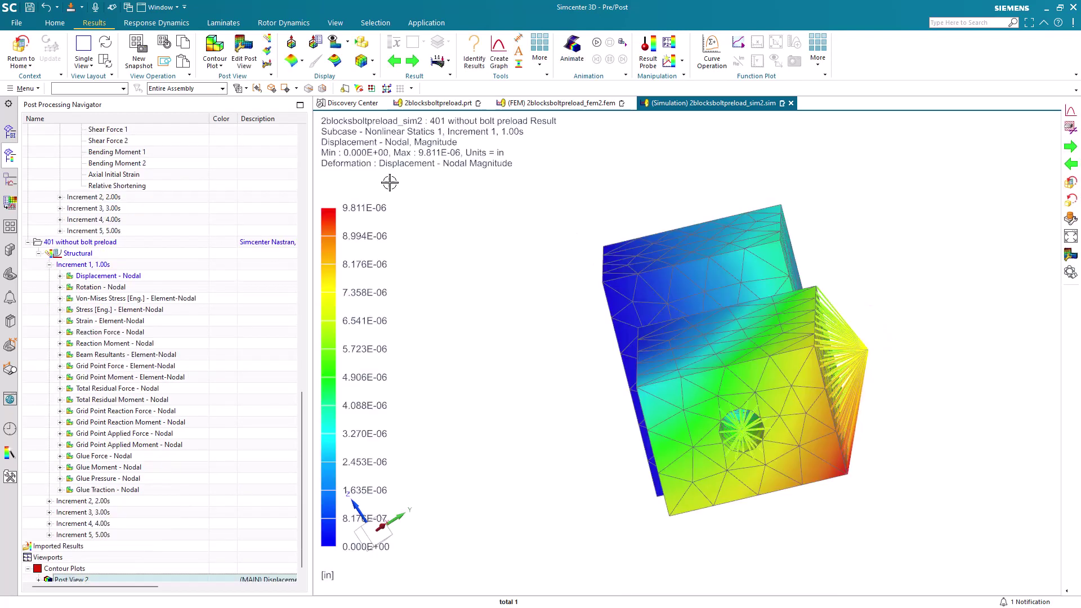
pyautogui.click(498, 53)
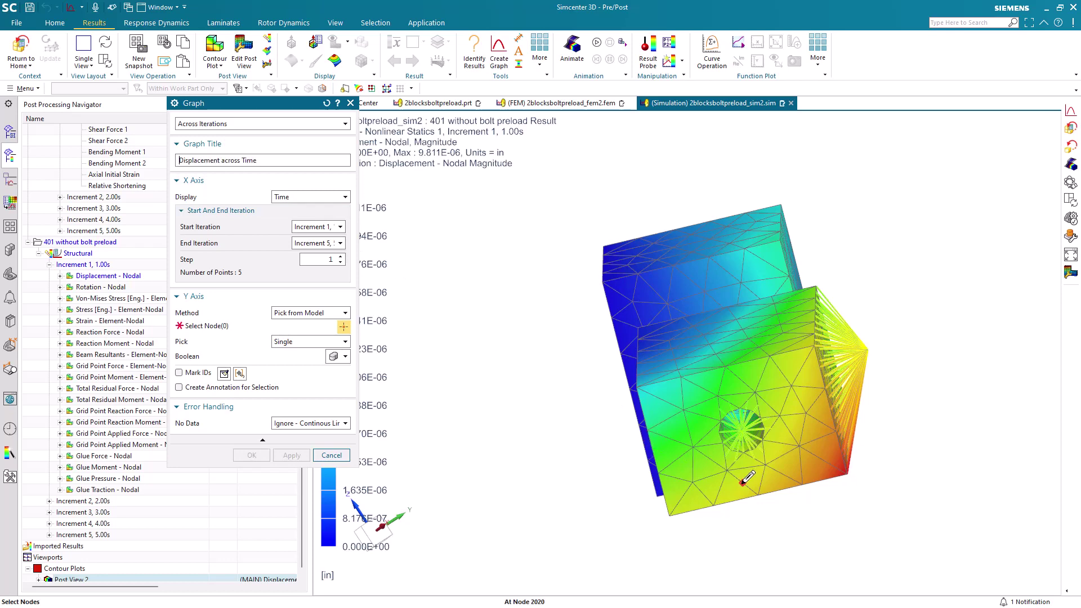
# Graph corner node 1381's displacement magnitude across time (1–5 s) in a new window.
pyautogui.moveTo(747, 477); pyautogui.dragTo(758, 526, button='middle')
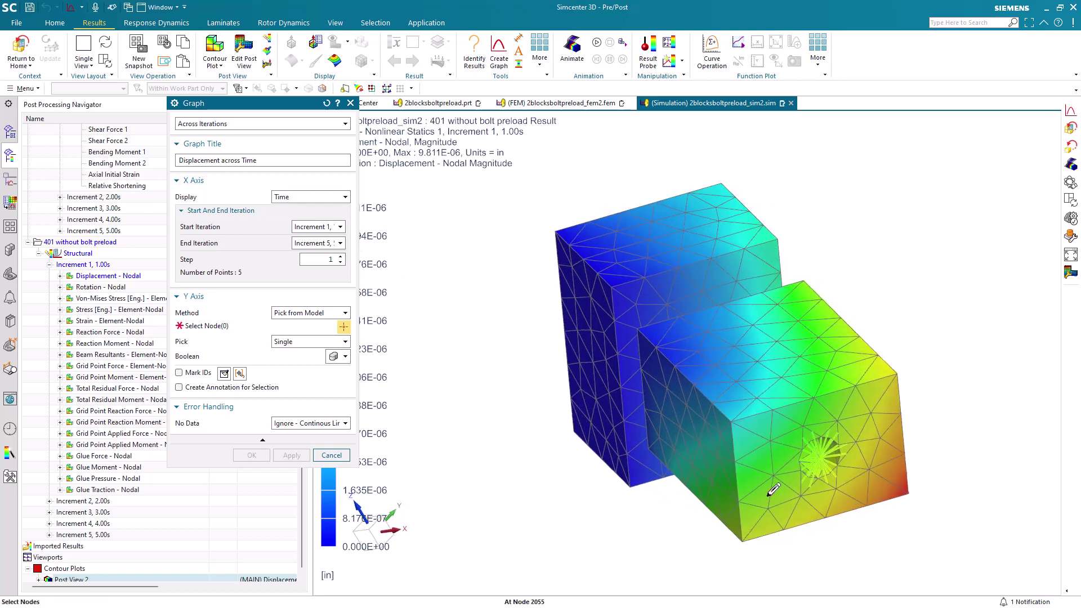
pyautogui.click(749, 538)
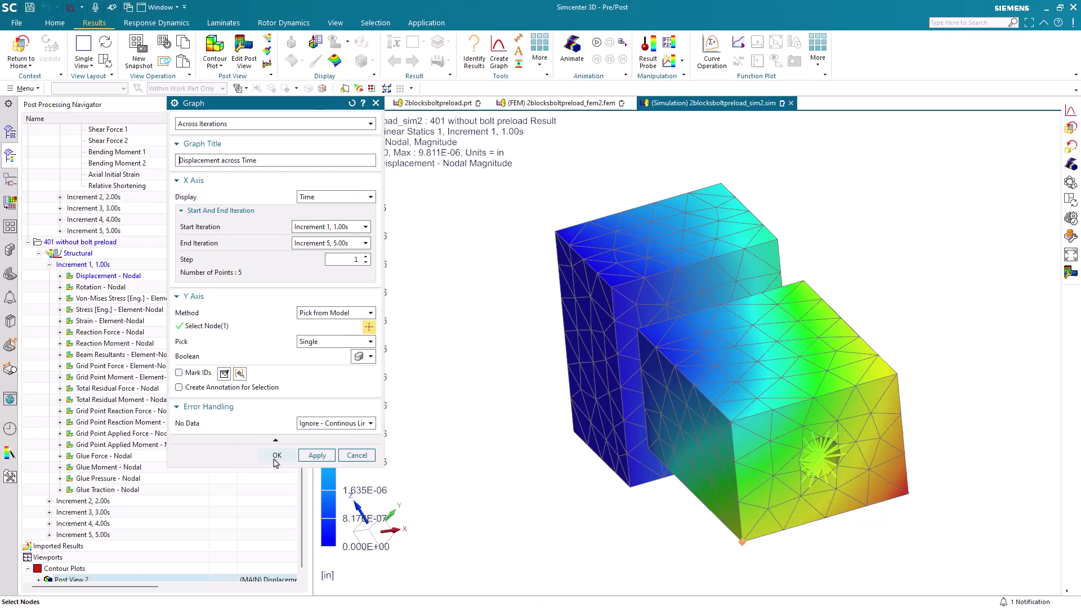
pyautogui.click(276, 455)
pyautogui.click(199, 124)
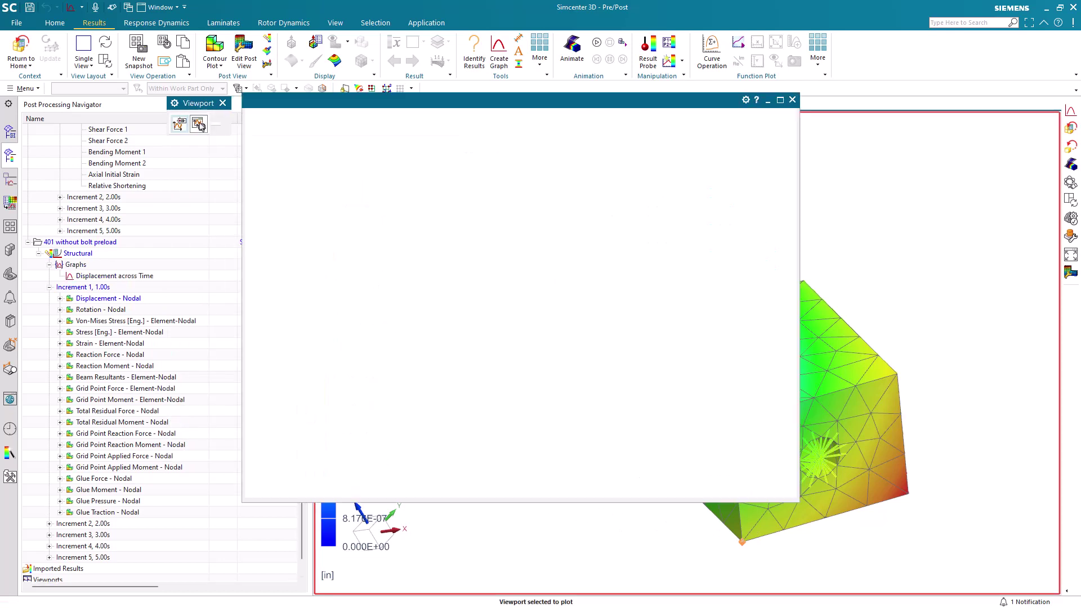